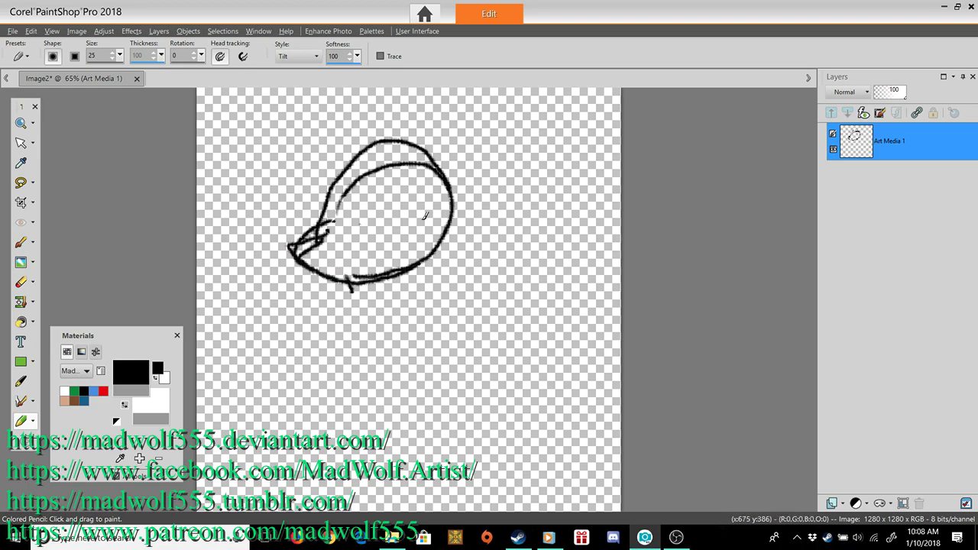
# Step: Add two slanted eyes with dark oval pupils and two pointed ears with inner-ear lines to the wolf's head
pyautogui.moveTo(340, 195)
pyautogui.mouseDown()
pyautogui.moveTo(399, 163)
pyautogui.moveTo(340, 221)
pyautogui.mouseUp()
pyautogui.press('x')
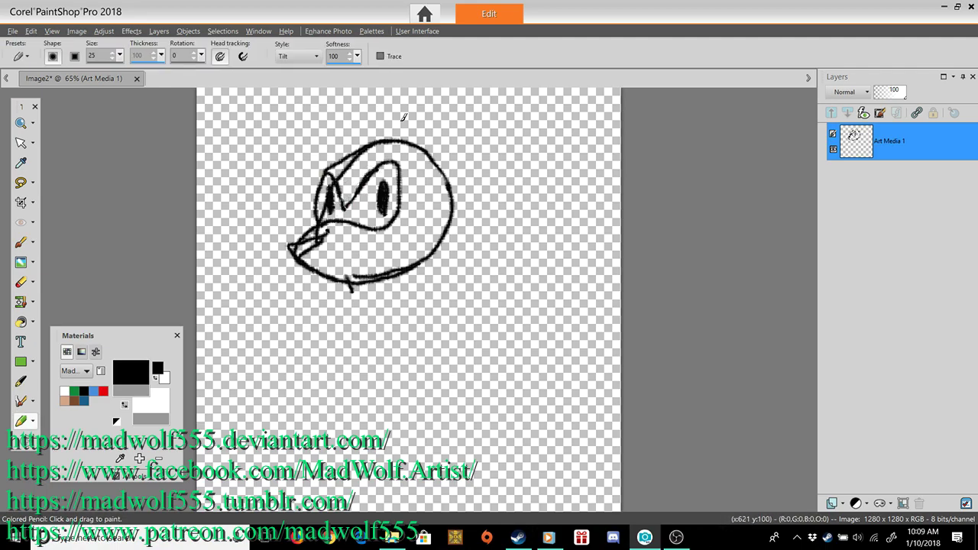
pyautogui.moveTo(410, 162); pyautogui.dragTo(433, 239)
pyautogui.moveTo(332, 104); pyautogui.dragTo(329, 136)
pyautogui.hotkey('ctrl', 'z')
pyautogui.moveTo(441, 95)
pyautogui.mouseDown()
pyautogui.moveTo(397, 147)
pyautogui.moveTo(325, 168)
pyautogui.moveTo(315, 139)
pyautogui.mouseUp()
pyautogui.hotkey('ctrl', 'z')
pyautogui.press('x')
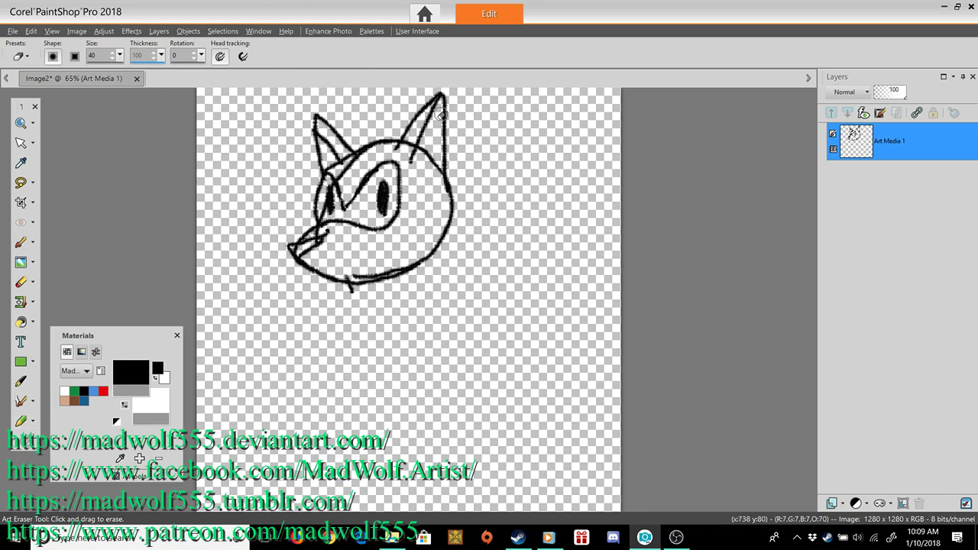
pyautogui.press('x')
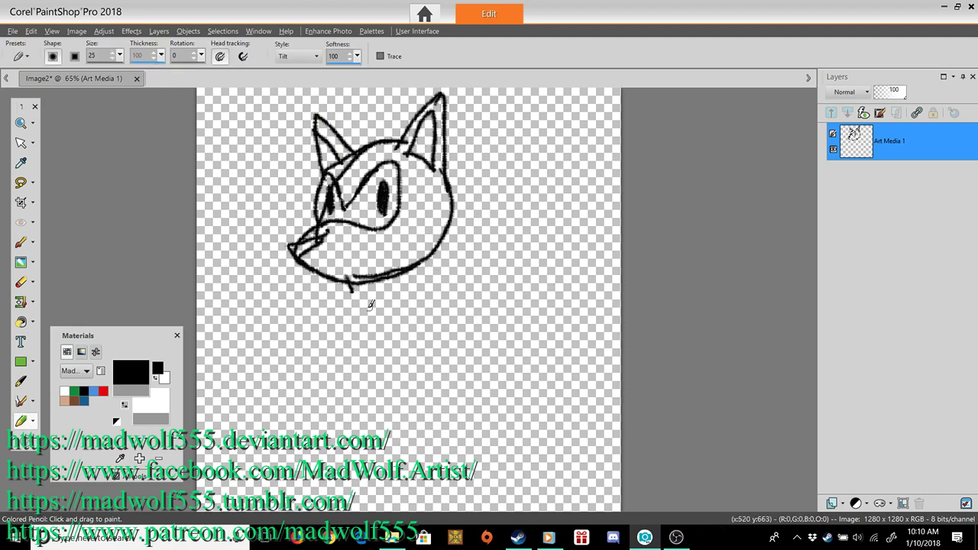
# Step: Draw the neck below the head, the long curved chest line and the front edge of the near upper arm
pyautogui.hotkey('ctrl', 'z')
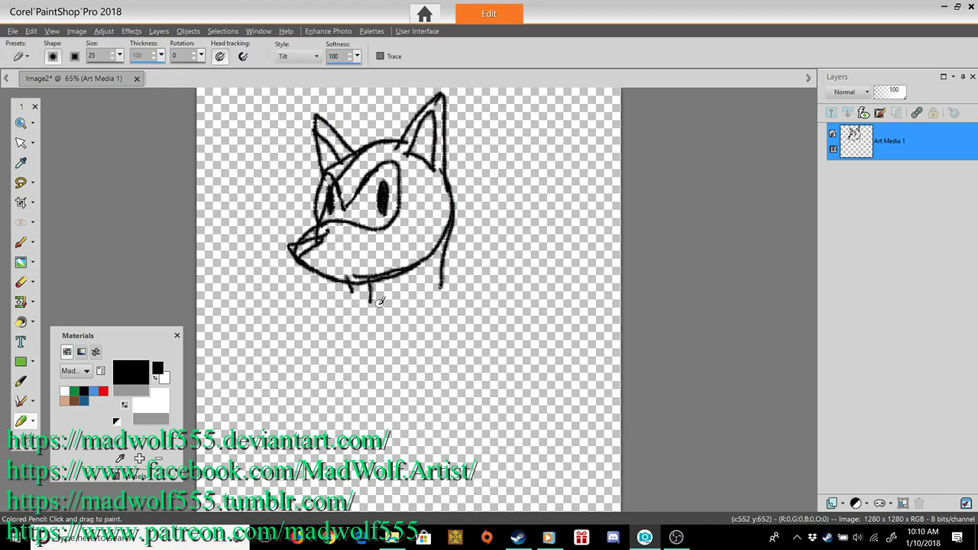
pyautogui.moveTo(370, 301); pyautogui.dragTo(336, 511)
pyautogui.hotkey('ctrl', 'z')
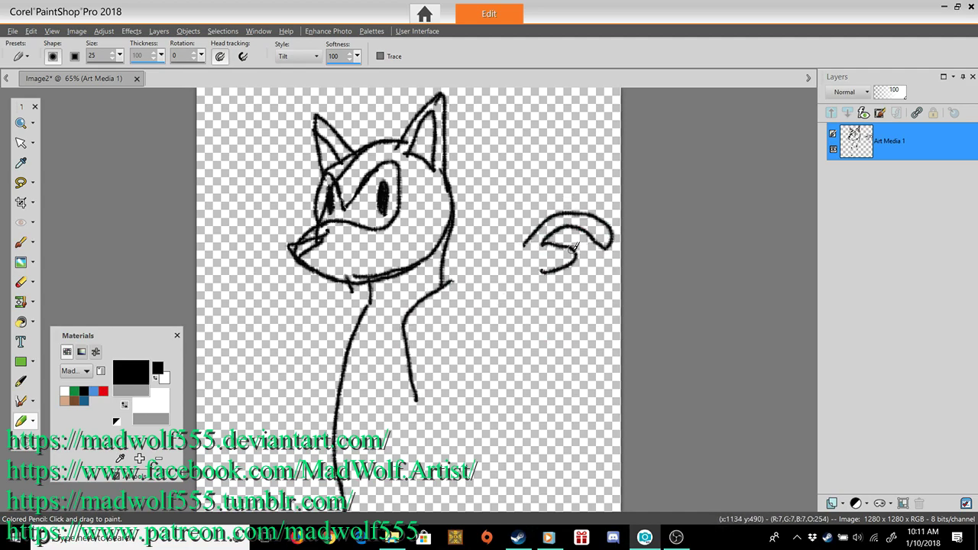
# Step: Draw a raised hand near the canvas's right edge, with hanging strands and a long wavy line running down from it
pyautogui.hotkey('ctrl', 'z')
pyautogui.moveTo(610, 286); pyautogui.dragTo(621, 356)
pyautogui.moveTo(621, 304)
pyautogui.mouseDown()
pyautogui.moveTo(603, 467)
pyautogui.moveTo(584, 510)
pyautogui.mouseUp()
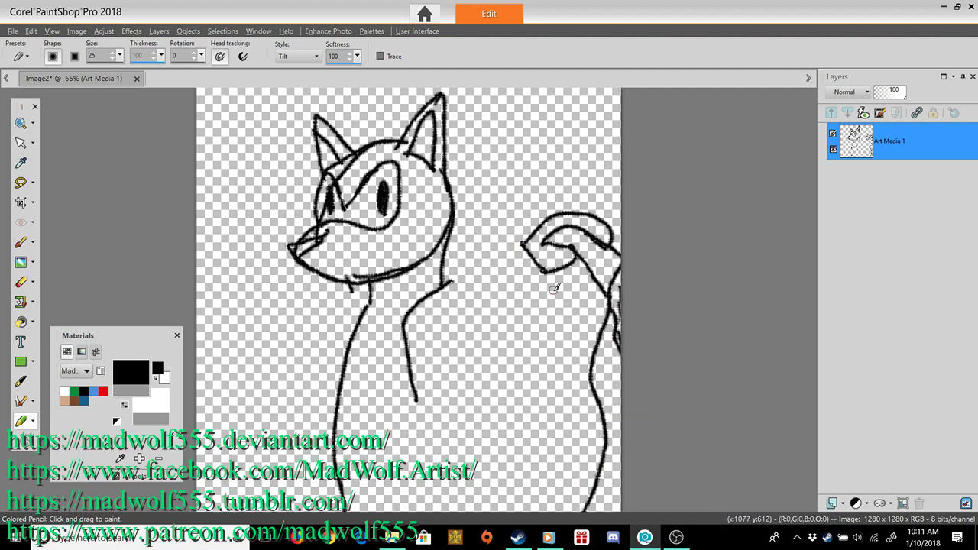
pyautogui.moveTo(549, 270)
pyautogui.mouseDown()
pyautogui.moveTo(526, 246)
pyautogui.moveTo(490, 362)
pyautogui.mouseUp()
pyautogui.moveTo(552, 279); pyautogui.dragTo(531, 420)
pyautogui.hotkey('ctrl', 'z')
pyautogui.hotkey('ctrl', 'z')
pyautogui.hotkey('ctrl', 'z')
# Step: Complete the near arm with a rounded short sleeve and a bent forearm reaching up to the raised hand
pyautogui.moveTo(441, 287)
pyautogui.mouseDown()
pyautogui.moveTo(454, 281)
pyautogui.moveTo(495, 390)
pyautogui.mouseUp()
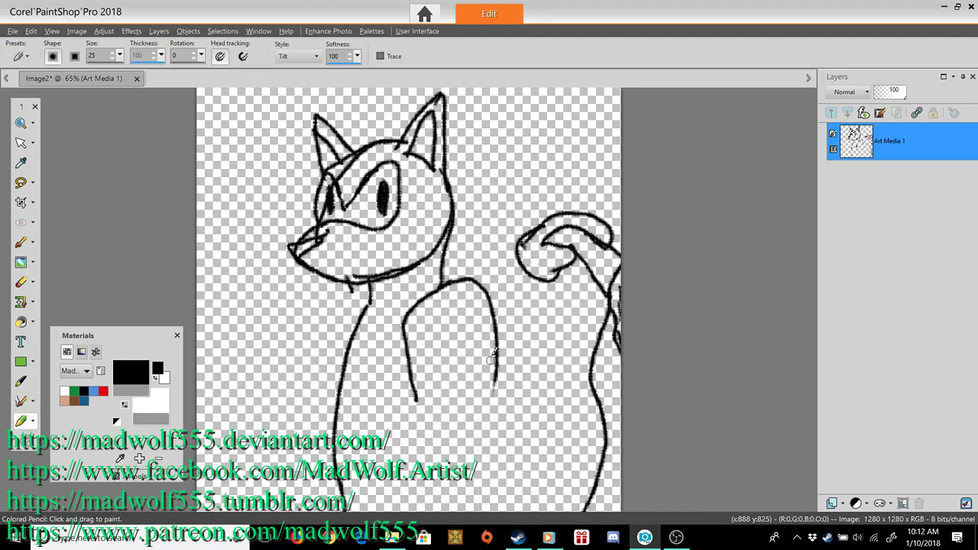
pyautogui.moveTo(522, 260); pyautogui.dragTo(457, 388)
pyautogui.moveTo(558, 273)
pyautogui.mouseDown()
pyautogui.moveTo(540, 368)
pyautogui.moveTo(426, 394)
pyautogui.mouseUp()
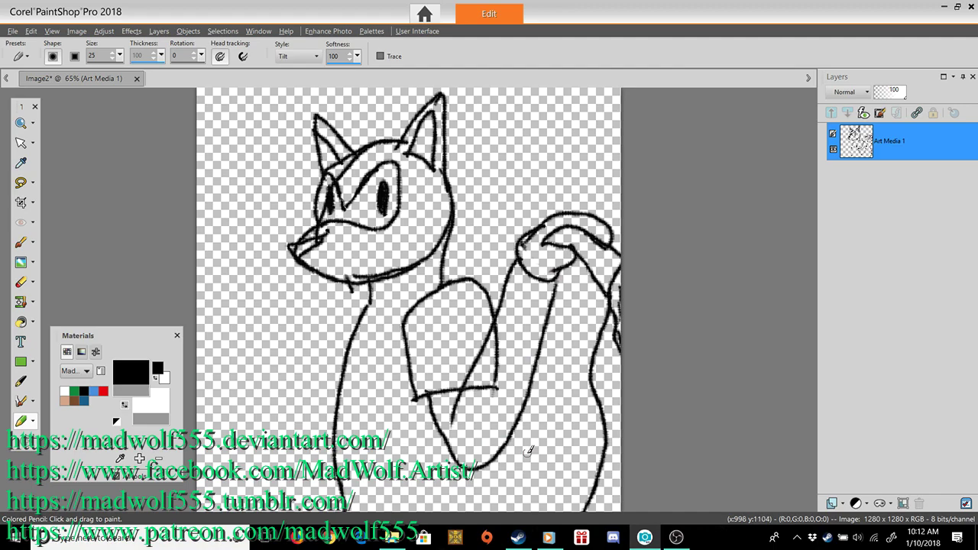
# Step: Erase the upper part of the wavy line by the raised hand and redraw it as overlapping hanging strands
pyautogui.press('x')
pyautogui.press('b')
pyautogui.press('x')
pyautogui.moveTo(600, 243); pyautogui.dragTo(623, 358)
pyautogui.press('b')
pyautogui.moveTo(618, 284); pyautogui.dragTo(618, 265)
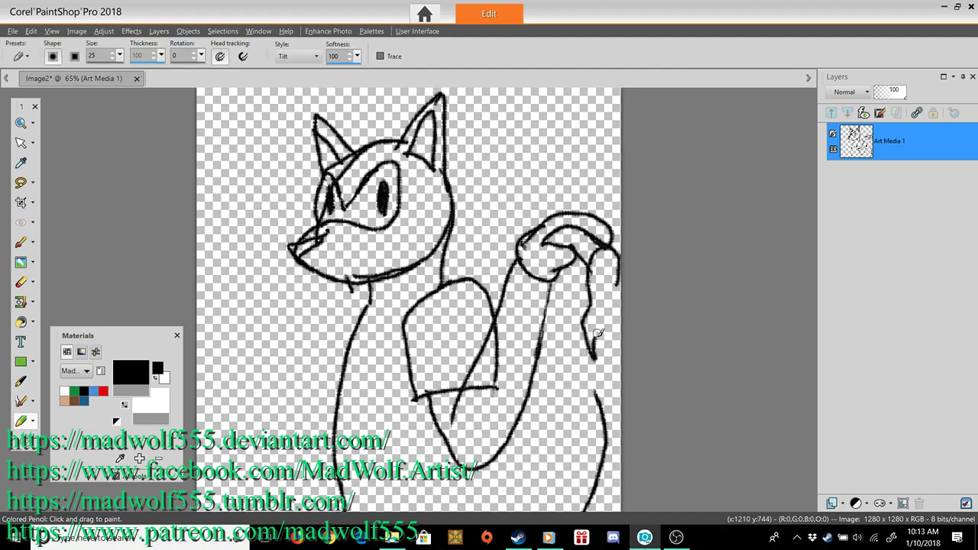
pyautogui.moveTo(582, 329); pyautogui.dragTo(575, 398)
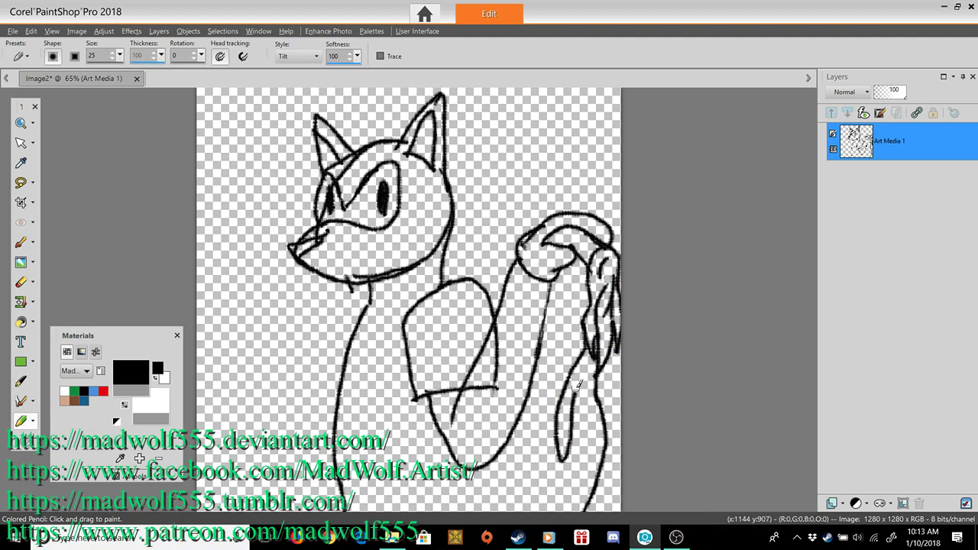
# Step: Draw an open vest with long front edges and a pointed collar, and clean up the elbow and chin lines
pyautogui.moveTo(440, 284)
pyautogui.mouseDown()
pyautogui.moveTo(386, 307)
pyautogui.moveTo(398, 510)
pyautogui.mouseUp()
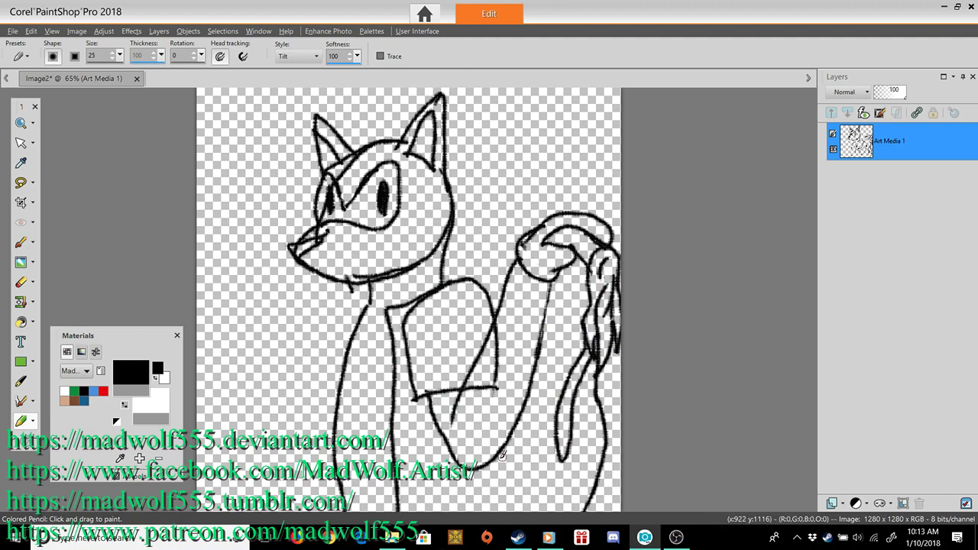
pyautogui.press('x')
pyautogui.press('x')
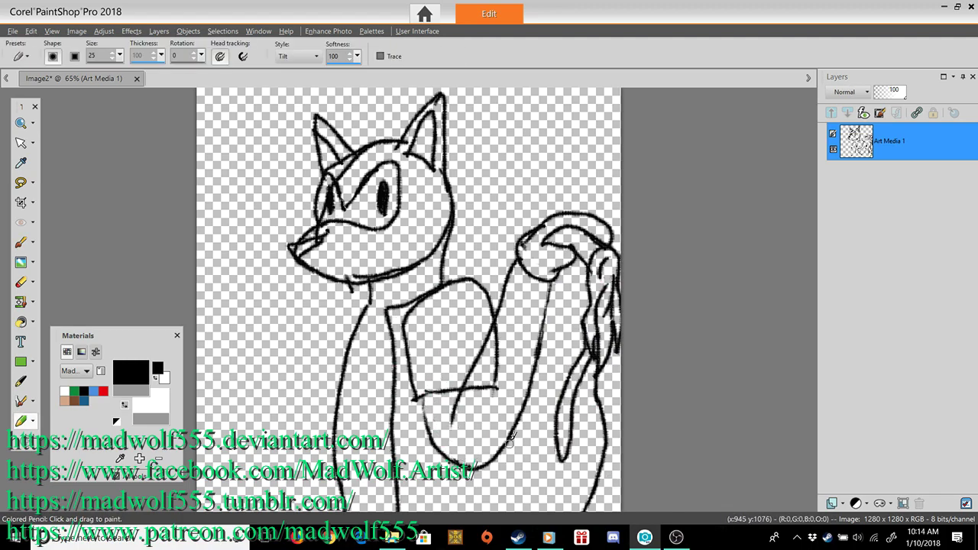
pyautogui.moveTo(351, 341); pyautogui.dragTo(316, 510)
pyautogui.press('x')
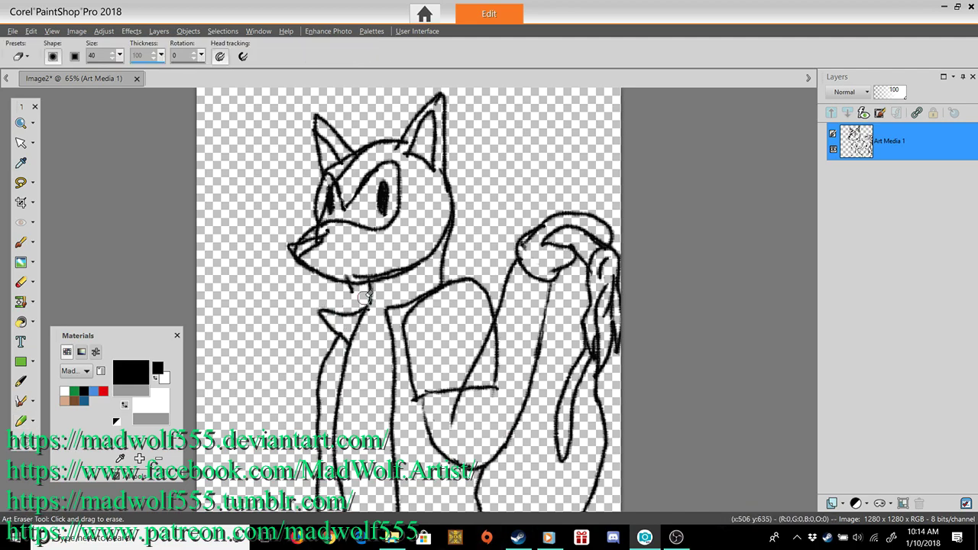
pyautogui.press('x')
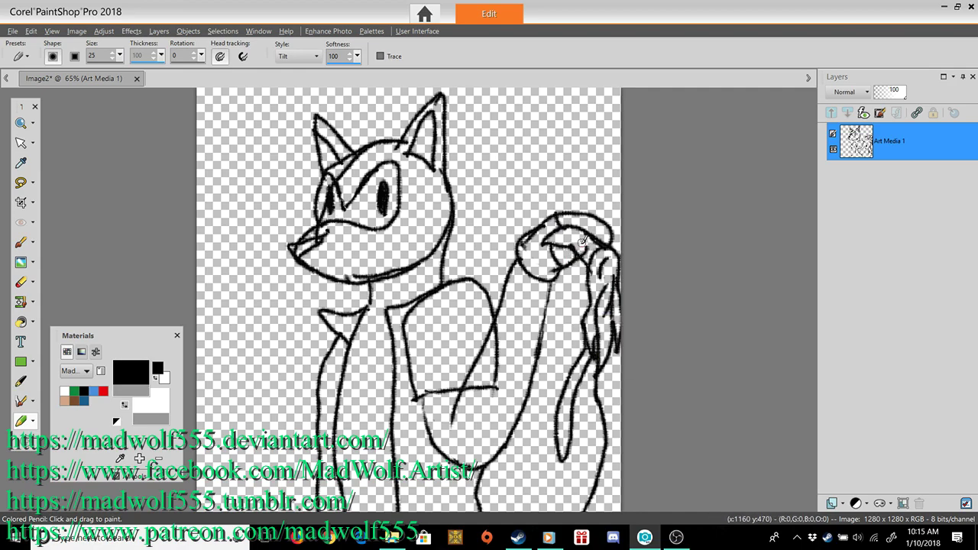
# Step: Refine the fingers of the raised hand and draw the short sleeve on the far arm
pyautogui.press('x')
pyautogui.press('x')
pyautogui.moveTo(316, 341); pyautogui.dragTo(278, 422)
pyautogui.hotkey('ctrl', 'z')
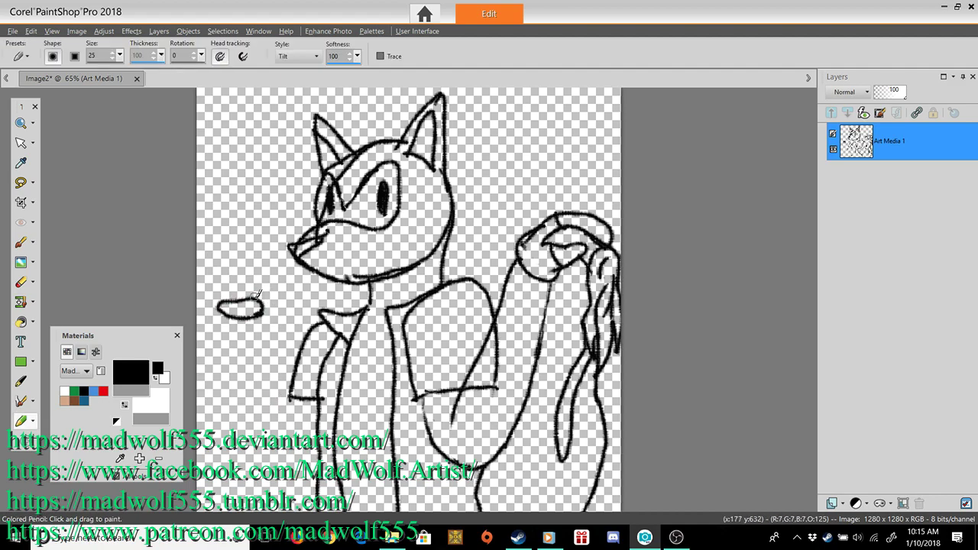
# Step: Draw the far hand above a cuff, gripping a curved handheld object with a round emblem, and add forearm lines
pyautogui.hotkey('ctrl', 'z')
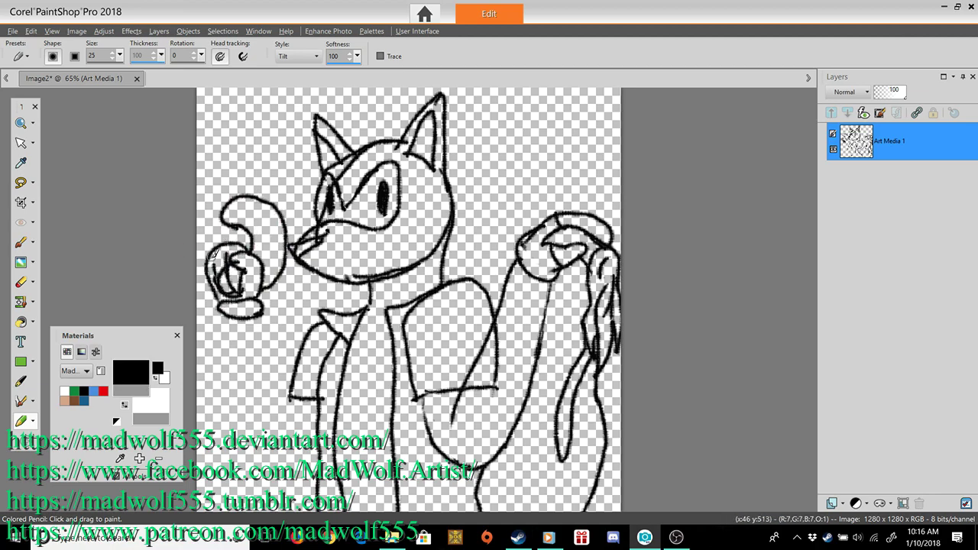
pyautogui.press('x')
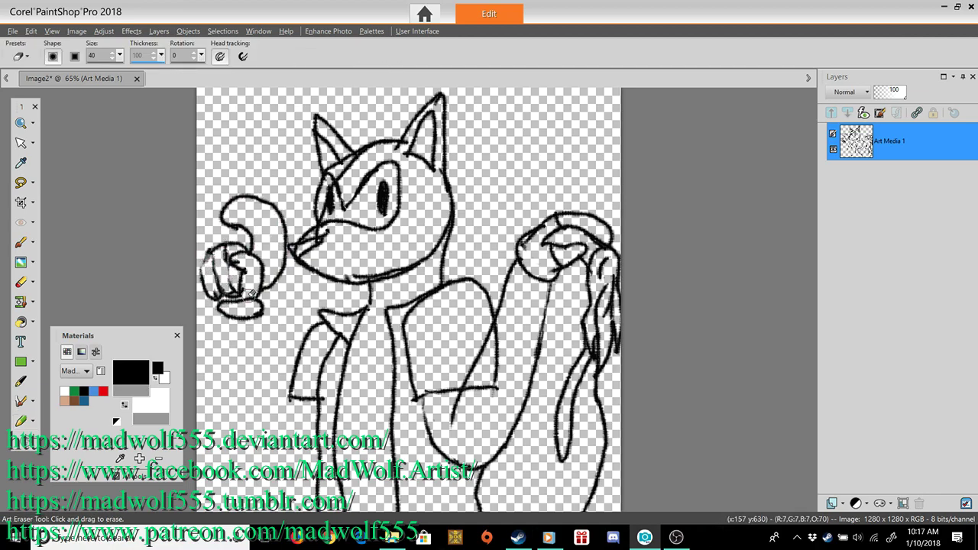
pyautogui.press('x')
pyautogui.moveTo(266, 249); pyautogui.dragTo(284, 265)
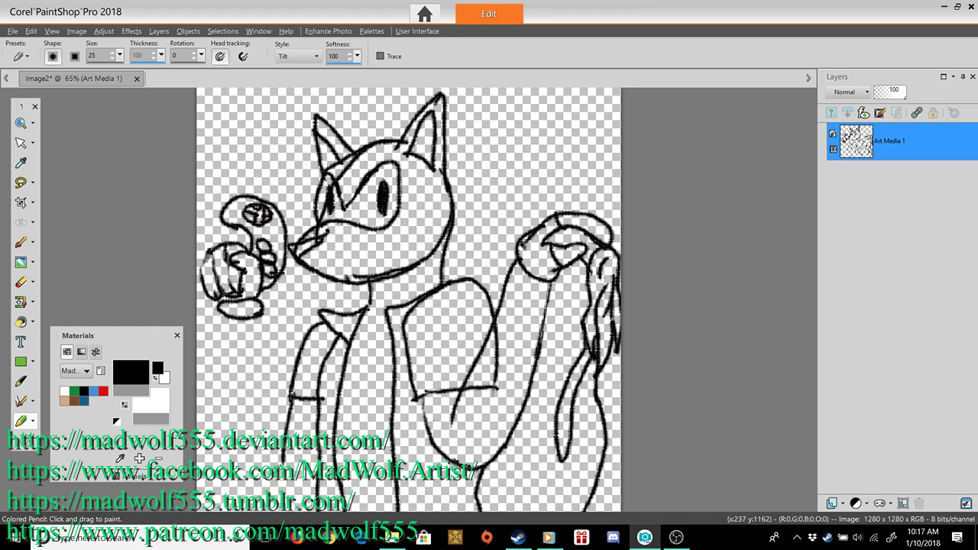
# Step: Enclose the far hand in a rectangular selection and promote it to a separate layer for adjusting
pyautogui.click(31, 364)
pyautogui.click(33, 302)
pyautogui.click(33, 301)
pyautogui.click(33, 184)
pyautogui.click(48, 201)
pyautogui.moveTo(287, 185)
pyautogui.mouseDown()
pyautogui.moveTo(235, 324)
pyautogui.moveTo(196, 349)
pyautogui.mouseUp()
pyautogui.moveTo(243, 276); pyautogui.dragTo(239, 312)
pyautogui.hotkey('ctrl', 'd')
pyautogui.hotkey('ctrl', 'z')
pyautogui.hotkey('ctrl', 'z')
pyautogui.click(22, 143)
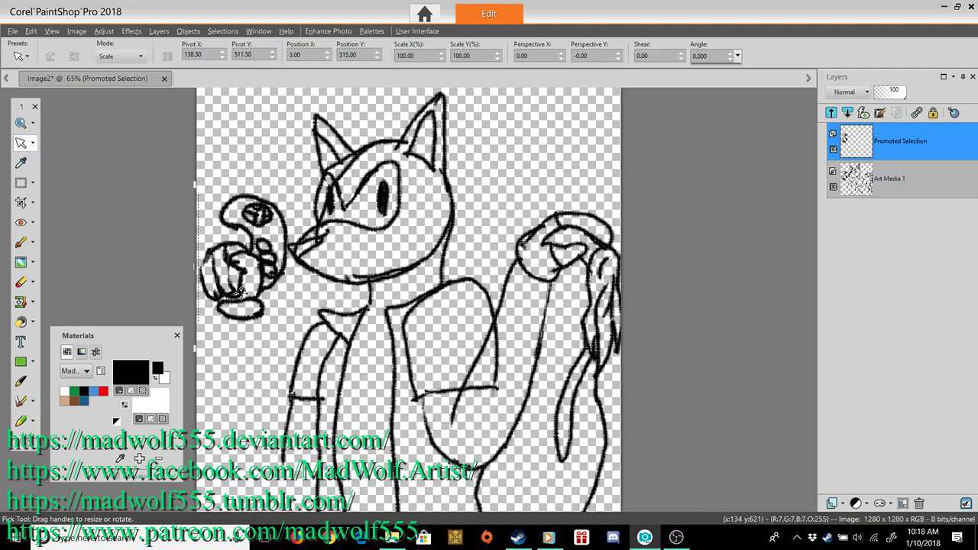
pyautogui.press('x')
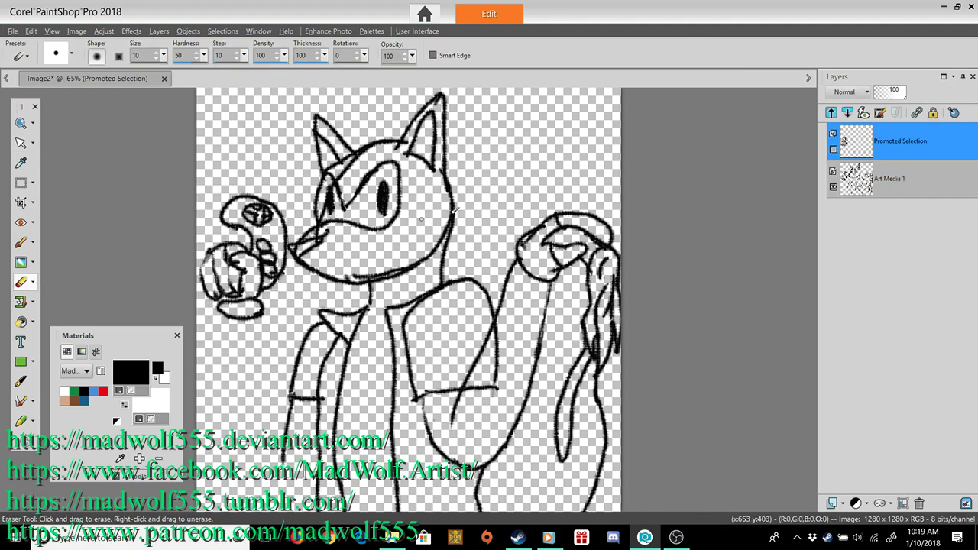
pyautogui.click(889, 179)
pyautogui.click(257, 327)
# Step: Undo the layer promotion, the selection and the strokes that form the far hand
pyautogui.hotkey('ctrl', 'z')
pyautogui.hotkey('ctrl', 'z')
pyautogui.hotkey('ctrl', 'z')
pyautogui.hotkey('ctrl', 'z')
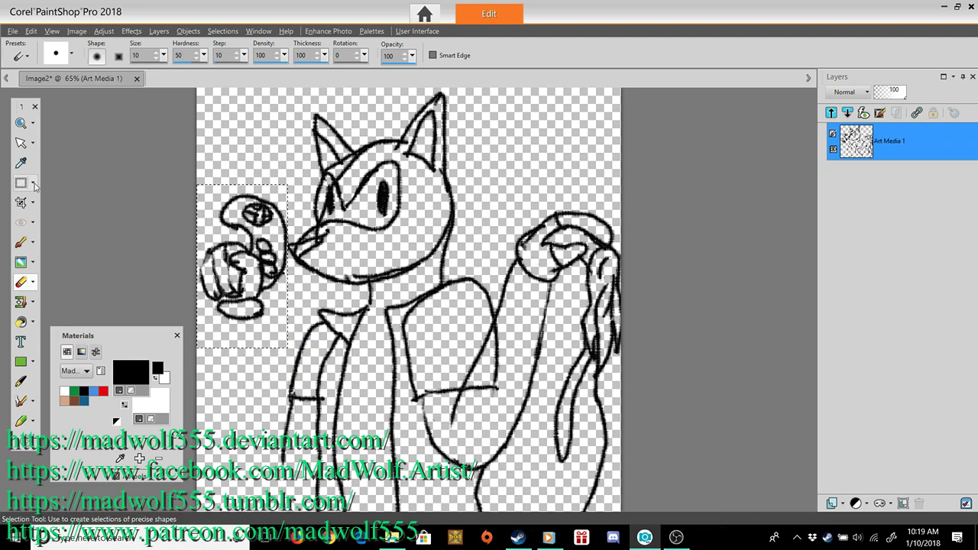
pyautogui.click(32, 185)
pyautogui.hotkey('ctrl', 'shift', 'p')
pyautogui.hotkey('ctrl', 'z')
pyautogui.hotkey('ctrl', 'z')
pyautogui.hotkey('ctrl', 'z')
pyautogui.hotkey('ctrl', 'z')
pyautogui.hotkey('ctrl', 'z')
pyautogui.hotkey('ctrl', 'z')
pyautogui.hotkey('ctrl', 'z')
pyautogui.hotkey('ctrl', 'z')
pyautogui.hotkey('ctrl', 'z')
pyautogui.hotkey('ctrl', 'z')
pyautogui.hotkey('ctrl', 'z')
pyautogui.hotkey('ctrl', 'z')
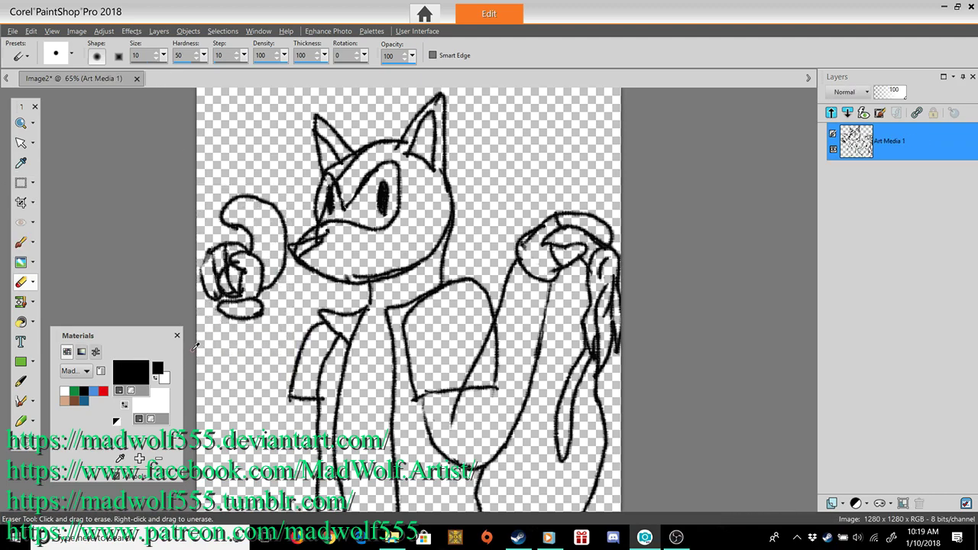
# Step: Try to sketch an oval cuff with upright fingers beside the far sleeve using the Colored Pencil
pyautogui.click(21, 421)
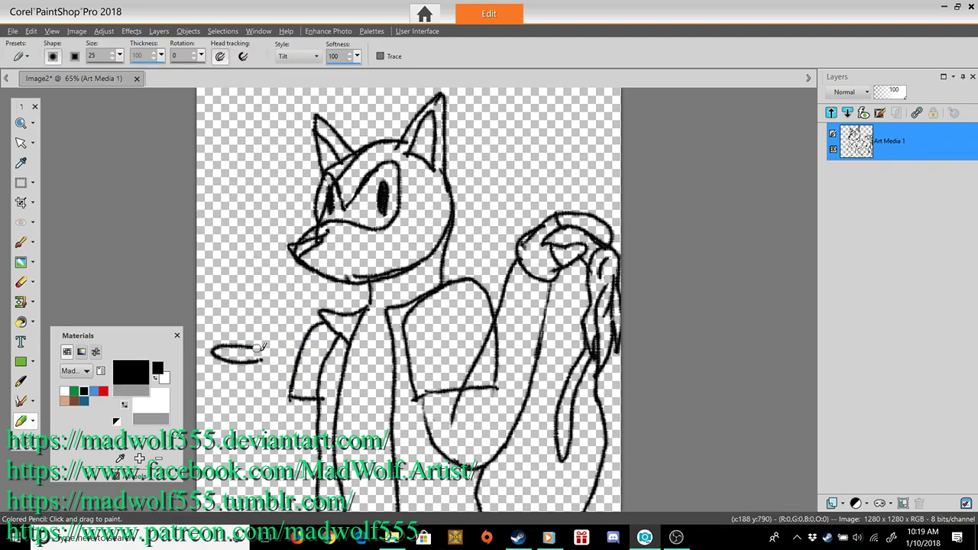
pyautogui.hotkey('ctrl', 'z')
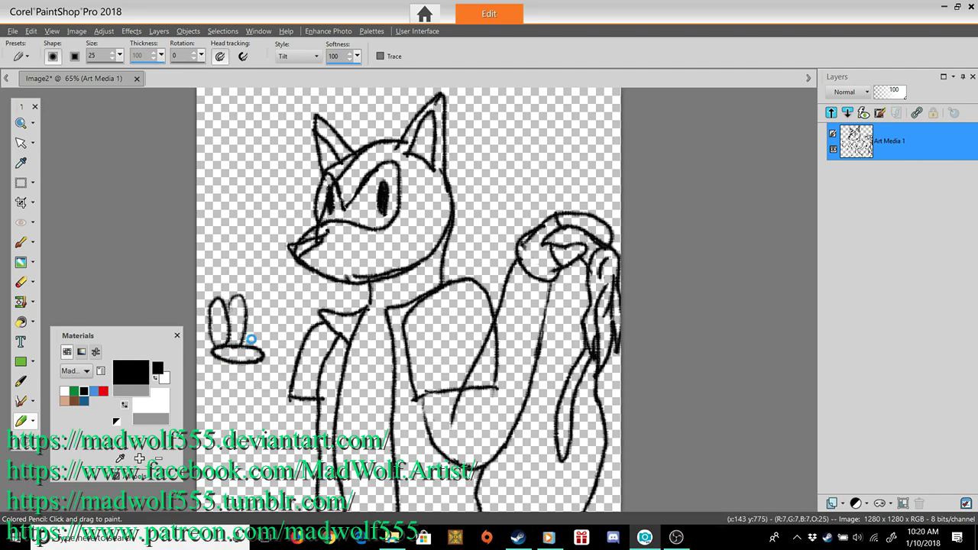
pyautogui.hotkey('ctrl', 'z')
pyautogui.hotkey('ctrl', 'z')
pyautogui.hotkey('ctrl', 'z')
pyautogui.hotkey('ctrl', 'z')
pyautogui.moveTo(255, 349); pyautogui.dragTo(240, 257)
pyautogui.hotkey('ctrl', 'z')
pyautogui.moveTo(253, 334)
pyautogui.mouseDown()
pyautogui.moveTo(263, 260)
pyautogui.moveTo(270, 361)
pyautogui.mouseUp()
pyautogui.hotkey('ctrl', 'z')
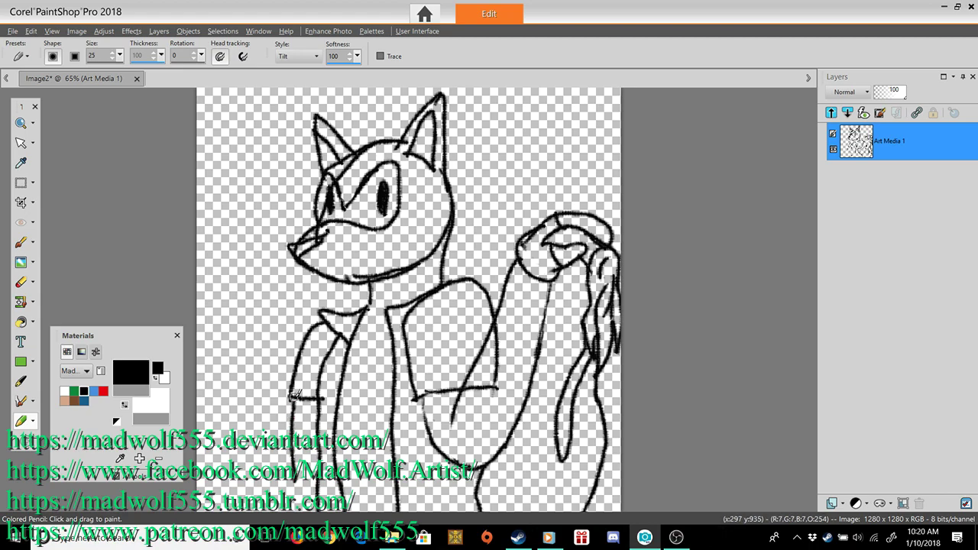
# Step: Draw the far forearm bending up to a tilted cuff and a hand holding a curved object with an emblem and buttons
pyautogui.moveTo(284, 480)
pyautogui.mouseDown()
pyautogui.moveTo(259, 483)
pyautogui.moveTo(235, 380)
pyautogui.moveTo(251, 333)
pyautogui.moveTo(226, 309)
pyautogui.moveTo(244, 310)
pyautogui.moveTo(214, 310)
pyautogui.moveTo(209, 324)
pyautogui.moveTo(225, 356)
pyautogui.moveTo(223, 330)
pyautogui.mouseUp()
pyautogui.hotkey('ctrl', 'z')
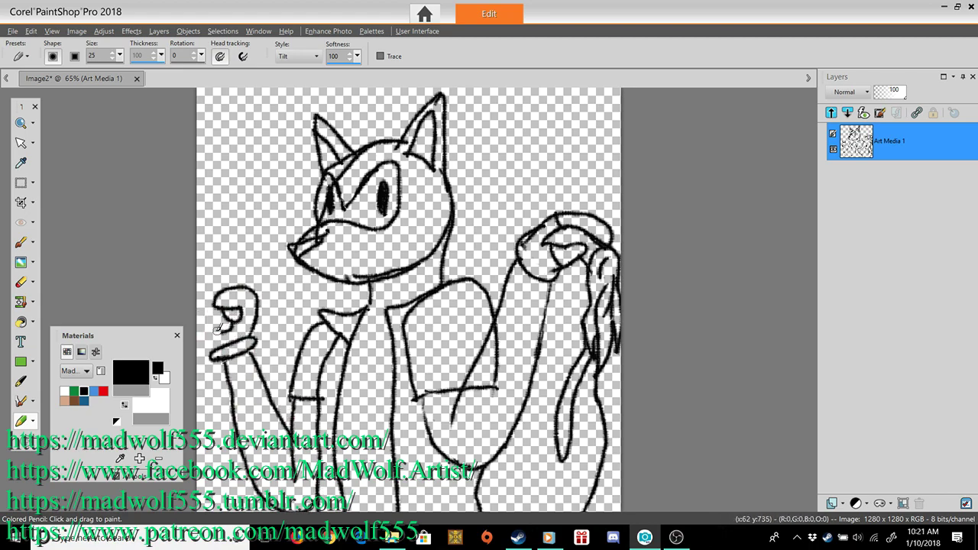
pyautogui.moveTo(236, 270)
pyautogui.mouseDown()
pyautogui.moveTo(251, 192)
pyautogui.moveTo(257, 309)
pyautogui.mouseUp()
pyautogui.hotkey('ctrl', 'z')
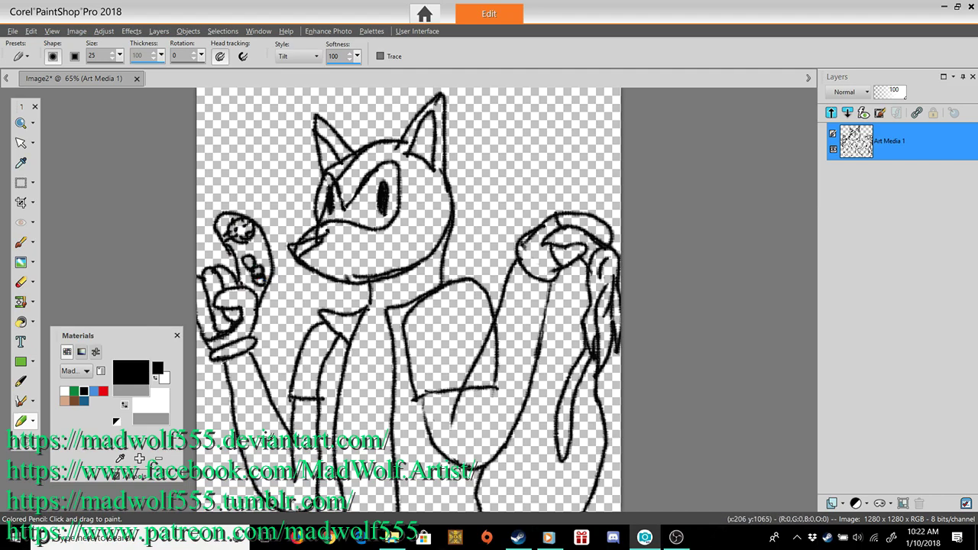
# Step: Add a new layer named Background
pyautogui.click(837, 503)
pyautogui.click(864, 435)
pyautogui.write('Backgroubd')
pyautogui.press('BackSpace')
pyautogui.press('BackSpace')
pyautogui.write('nd')
pyautogui.click(443, 473)
# Step: Paint broad green Oil Brush strokes over the figure's arms, head and body on the Background layer
pyautogui.click(33, 421)
pyautogui.click(63, 422)
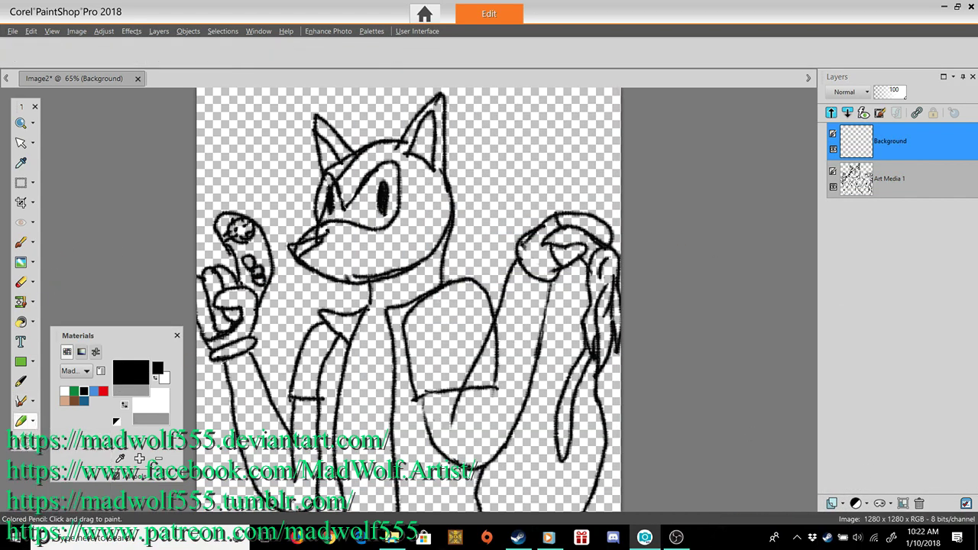
pyautogui.moveTo(243, 104)
pyautogui.mouseDown()
pyautogui.moveTo(225, 127)
pyautogui.moveTo(263, 187)
pyautogui.mouseUp()
pyautogui.click(74, 392)
pyautogui.moveTo(218, 275)
pyautogui.mouseDown()
pyautogui.moveTo(244, 288)
pyautogui.moveTo(237, 407)
pyautogui.mouseUp()
pyautogui.moveTo(240, 350)
pyautogui.mouseDown()
pyautogui.moveTo(276, 496)
pyautogui.moveTo(398, 306)
pyautogui.moveTo(352, 107)
pyautogui.moveTo(454, 252)
pyautogui.mouseUp()
pyautogui.moveTo(470, 319)
pyautogui.mouseDown()
pyautogui.moveTo(340, 259)
pyautogui.moveTo(535, 306)
pyautogui.moveTo(509, 291)
pyautogui.moveTo(506, 457)
pyautogui.moveTo(451, 313)
pyautogui.moveTo(428, 493)
pyautogui.mouseUp()
# Step: Paint the areas around the green figure shape black with the Oil Brush, cleaning the brush between strokes
pyautogui.click(84, 392)
pyautogui.moveTo(214, 229)
pyautogui.mouseDown()
pyautogui.moveTo(211, 252)
pyautogui.moveTo(248, 191)
pyautogui.moveTo(360, 98)
pyautogui.moveTo(428, 114)
pyautogui.mouseUp()
pyautogui.click(509, 56)
pyautogui.moveTo(484, 320)
pyautogui.mouseDown()
pyautogui.moveTo(472, 227)
pyautogui.moveTo(593, 166)
pyautogui.moveTo(617, 208)
pyautogui.moveTo(608, 107)
pyautogui.moveTo(467, 122)
pyautogui.moveTo(551, 115)
pyautogui.mouseUp()
pyautogui.moveTo(300, 272)
pyautogui.mouseDown()
pyautogui.moveTo(206, 428)
pyautogui.moveTo(241, 508)
pyautogui.mouseUp()
pyautogui.moveTo(600, 260)
pyautogui.mouseDown()
pyautogui.moveTo(565, 459)
pyautogui.moveTo(535, 436)
pyautogui.moveTo(578, 469)
pyautogui.mouseUp()
# Step: Smear the edges between the green and black areas so that the two colours blend around the figure
pyautogui.click(21, 262)
pyautogui.moveTo(209, 222)
pyautogui.mouseDown()
pyautogui.moveTo(313, 195)
pyautogui.moveTo(412, 134)
pyautogui.moveTo(466, 206)
pyautogui.moveTo(549, 245)
pyautogui.mouseUp()
pyautogui.moveTo(557, 211)
pyautogui.mouseDown()
pyautogui.moveTo(623, 235)
pyautogui.moveTo(606, 249)
pyautogui.moveTo(604, 349)
pyautogui.moveTo(569, 273)
pyautogui.moveTo(489, 497)
pyautogui.mouseUp()
pyautogui.moveTo(229, 489)
pyautogui.mouseDown()
pyautogui.moveTo(214, 351)
pyautogui.moveTo(295, 219)
pyautogui.moveTo(273, 186)
pyautogui.moveTo(229, 244)
pyautogui.mouseUp()
pyautogui.moveTo(449, 256); pyautogui.dragTo(476, 230)
# Step: Paint black along the canvas's lower-right edge with the Oil Brush and move the Background layer to the top
pyautogui.click(21, 421)
pyautogui.moveTo(615, 363)
pyautogui.mouseDown()
pyautogui.moveTo(627, 411)
pyautogui.moveTo(609, 496)
pyautogui.mouseUp()
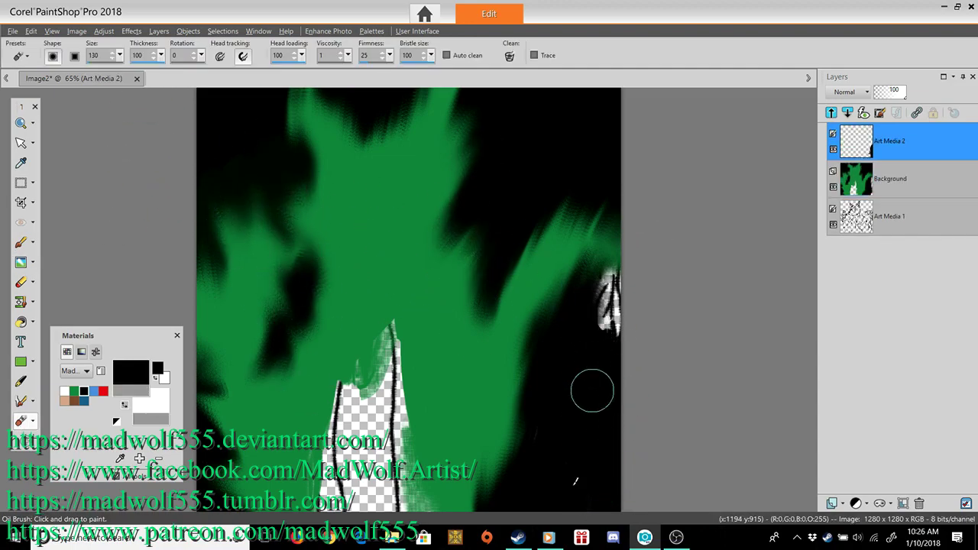
pyautogui.moveTo(854, 180); pyautogui.dragTo(852, 139)
pyautogui.click(131, 32)
pyautogui.moveTo(189, 241)
pyautogui.moveTo(306, 254)
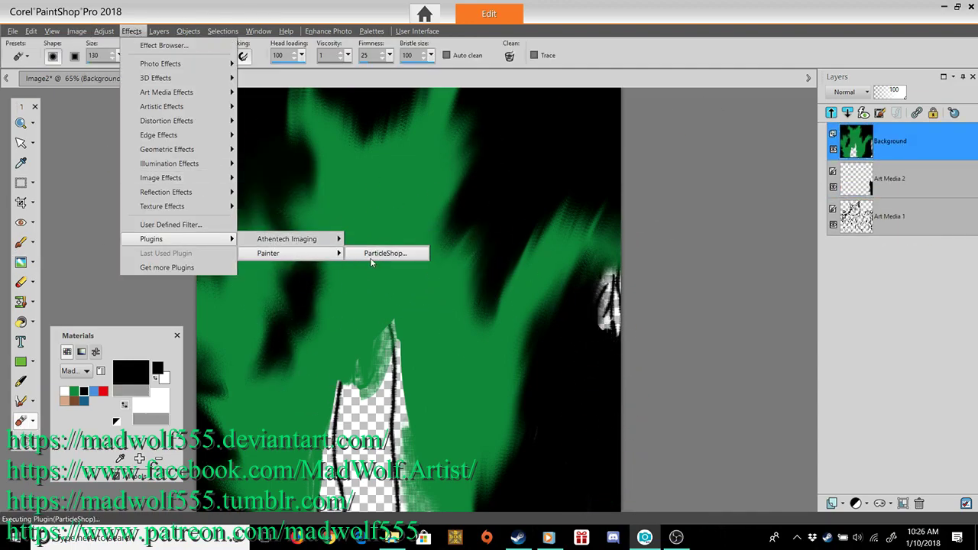
pyautogui.click(382, 253)
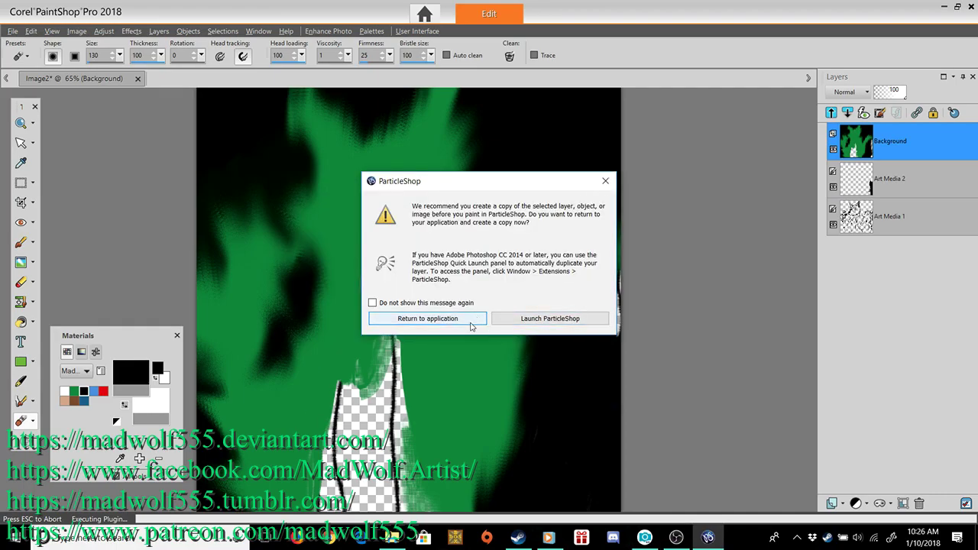
pyautogui.click(474, 320)
# Step: Launch the ParticleShop plug-in on the Background layer and close its brush-pack start page
pyautogui.click(890, 141)
pyautogui.click(870, 369)
pyautogui.click(159, 31)
pyautogui.click(190, 146)
pyautogui.click(132, 31)
pyautogui.moveTo(160, 247)
pyautogui.click(386, 253)
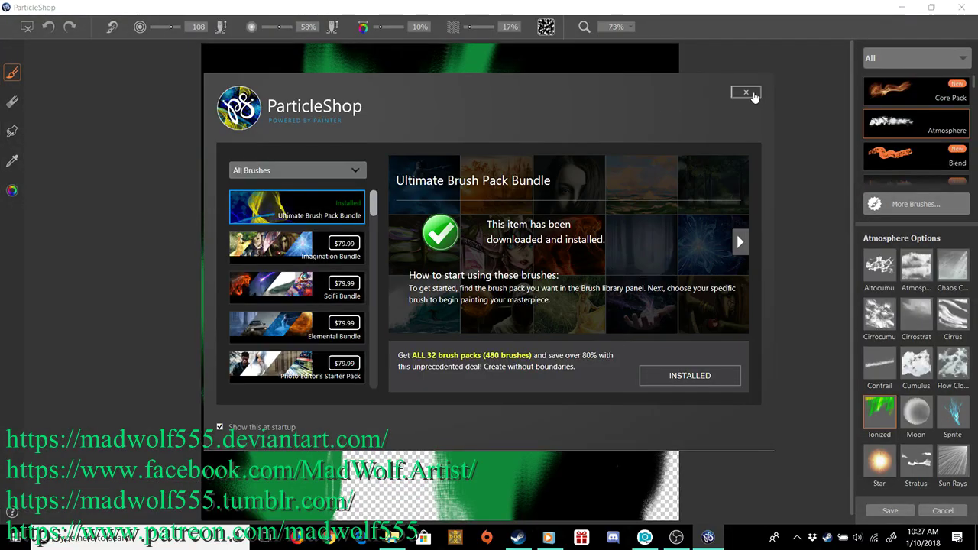
pyautogui.click(751, 94)
# Step: Paint vertical teal-green light streaks over the whole background with the Atmosphere pack's Ionized brush, adjusting the brush size
pyautogui.click(10, 192)
pyautogui.moveTo(274, 458)
pyautogui.mouseDown()
pyautogui.moveTo(235, 223)
pyautogui.moveTo(298, 321)
pyautogui.mouseUp()
pyautogui.hotkey('ctrl', 'z')
pyautogui.moveTo(171, 26); pyautogui.dragTo(180, 27)
pyautogui.moveTo(340, 153); pyautogui.dragTo(260, 436)
pyautogui.moveTo(205, 384)
pyautogui.mouseDown()
pyautogui.moveTo(559, 279)
pyautogui.moveTo(498, 458)
pyautogui.moveTo(500, 489)
pyautogui.mouseUp()
pyautogui.moveTo(235, 324); pyautogui.dragTo(233, 92)
pyautogui.moveTo(180, 26); pyautogui.dragTo(161, 27)
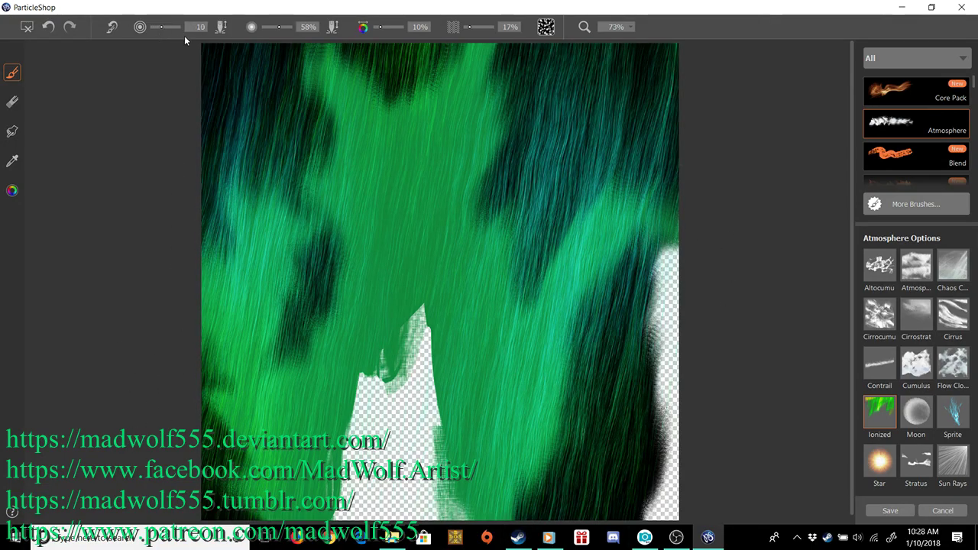
# Step: Paint branching pale-green strands over the background's left side with the Sprite brush
pyautogui.click(953, 412)
pyautogui.click(12, 191)
pyautogui.click(812, 119)
pyautogui.moveTo(206, 375); pyautogui.dragTo(252, 495)
pyautogui.moveTo(285, 424); pyautogui.dragTo(351, 281)
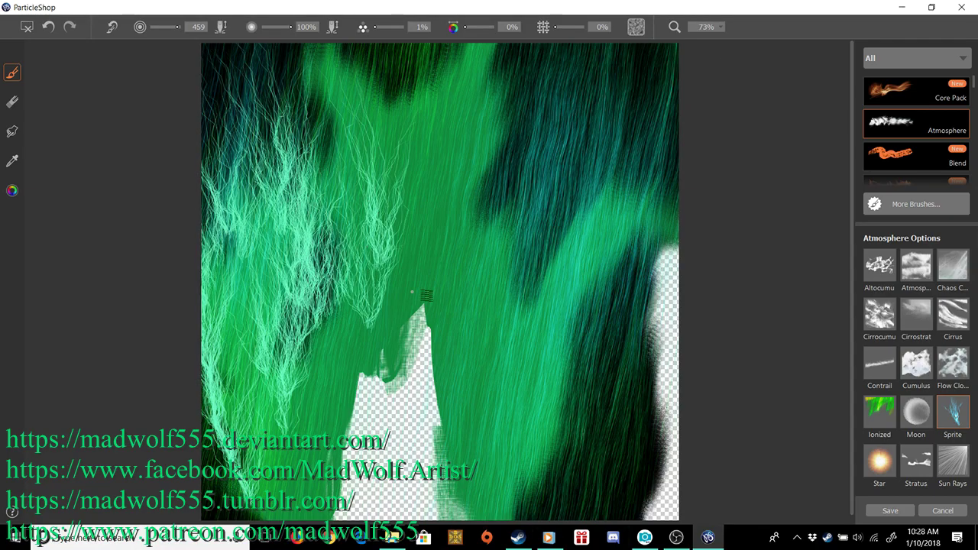
# Step: Undo the Sprite strands and the Ionized streaks
pyautogui.hotkey('ctrl', 'z')
pyautogui.hotkey('ctrl', 'z')
pyautogui.hotkey('ctrl', 'z')
pyautogui.hotkey('ctrl', 'z')
pyautogui.hotkey('ctrl', 'z')
pyautogui.hotkey('ctrl', 'z')
# Step: Try two strokes of the Chaos atmosphere brush on the background's lower left and undo them
pyautogui.click(953, 267)
pyautogui.moveTo(249, 435); pyautogui.dragTo(254, 362)
pyautogui.moveTo(334, 368); pyautogui.dragTo(281, 442)
pyautogui.hotkey('ctrl', 'z')
pyautogui.hotkey('ctrl', 'z')
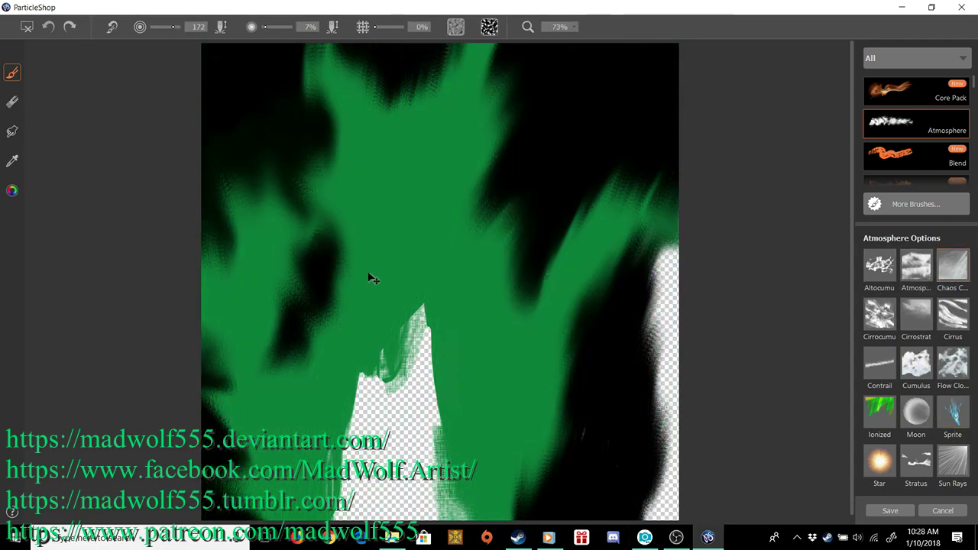
# Step: Paint wispy teal trails around the green shape's edges with the Core Pack's Heat Trail brush
pyautogui.click(908, 107)
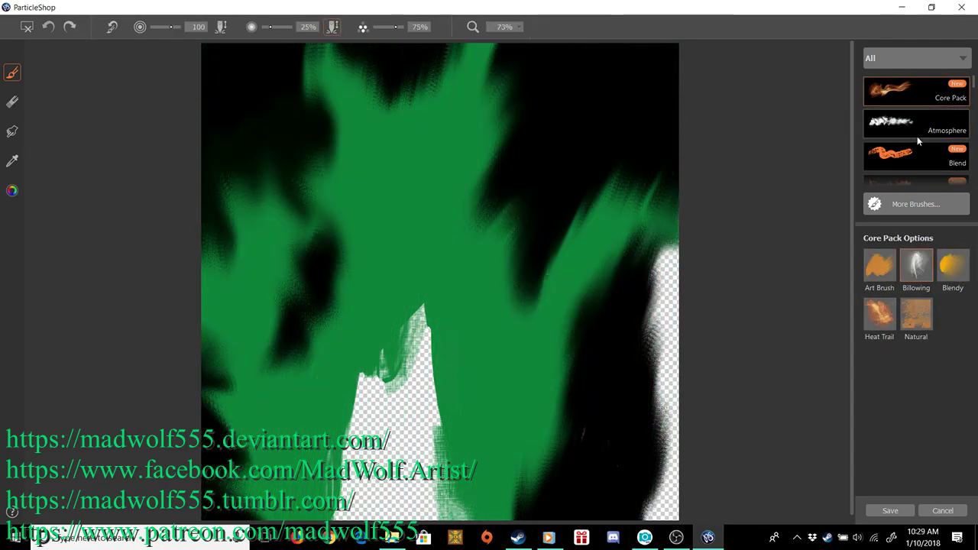
pyautogui.click(12, 192)
pyautogui.moveTo(256, 321)
pyautogui.mouseDown()
pyautogui.moveTo(278, 338)
pyautogui.moveTo(237, 115)
pyautogui.moveTo(207, 314)
pyautogui.moveTo(255, 402)
pyautogui.mouseUp()
pyautogui.moveTo(268, 493)
pyautogui.mouseDown()
pyautogui.moveTo(205, 367)
pyautogui.moveTo(262, 485)
pyautogui.mouseUp()
pyautogui.hotkey('ctrl', 'z')
pyautogui.moveTo(523, 302)
pyautogui.mouseDown()
pyautogui.moveTo(514, 30)
pyautogui.moveTo(388, 121)
pyautogui.moveTo(321, 114)
pyautogui.moveTo(632, 210)
pyautogui.moveTo(668, 137)
pyautogui.mouseUp()
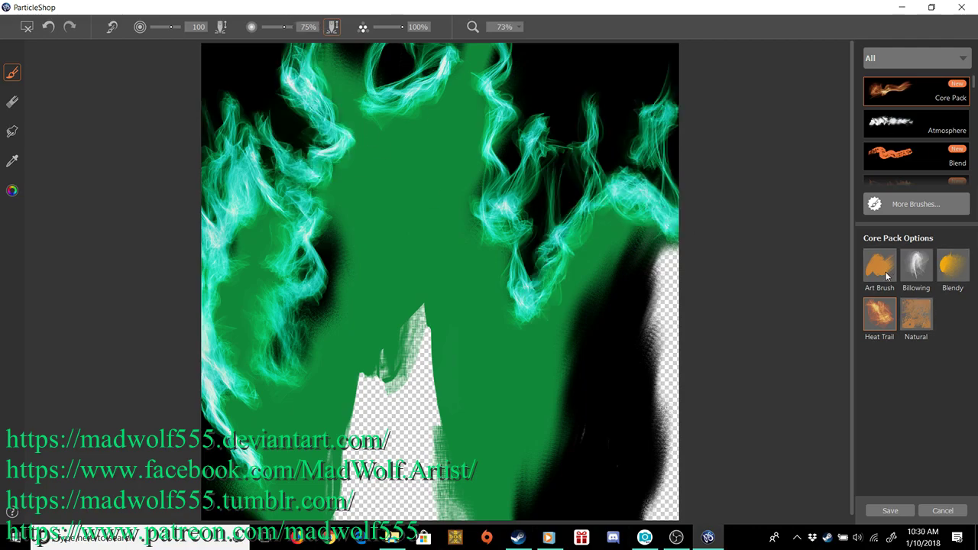
# Step: Place a glowing blue-white burst at the background's right edge with the Exclusive Pack's Light brush
pyautogui.scroll(-3, 918, 130)
pyautogui.click(917, 159)
pyautogui.click(926, 134)
pyautogui.click(888, 361)
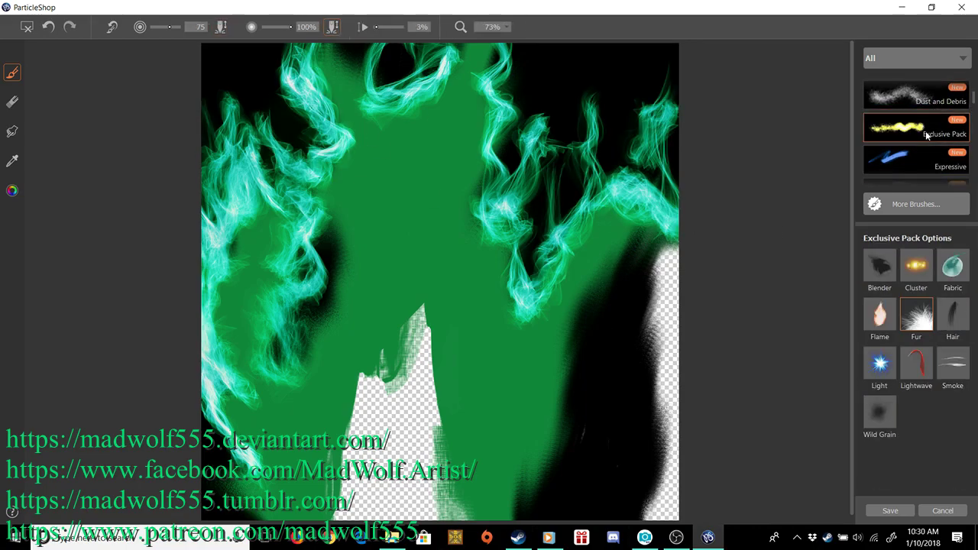
pyautogui.moveTo(601, 314); pyautogui.dragTo(504, 519)
pyautogui.hotkey('ctrl', 'z')
pyautogui.moveTo(640, 247); pyautogui.dragTo(654, 241)
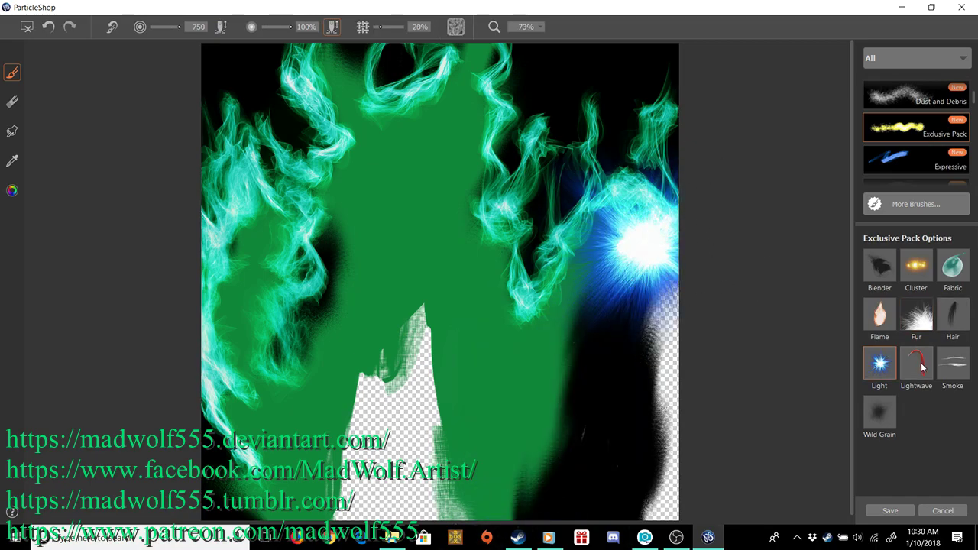
# Step: Paint dark blue fabric textures over the lower background with the Fabric Fantasy Ruched brush and save the effects to the image
pyautogui.click(879, 413)
pyautogui.moveTo(581, 306)
pyautogui.mouseDown()
pyautogui.moveTo(535, 512)
pyautogui.moveTo(612, 535)
pyautogui.moveTo(634, 516)
pyautogui.mouseUp()
pyautogui.scroll(-2, 918, 130)
pyautogui.click(917, 92)
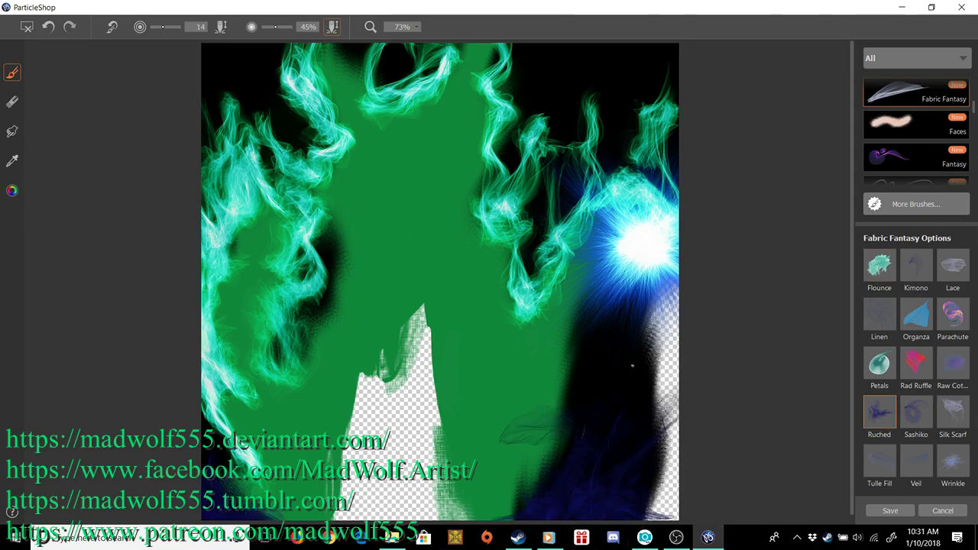
pyautogui.click(892, 510)
pyautogui.click(560, 311)
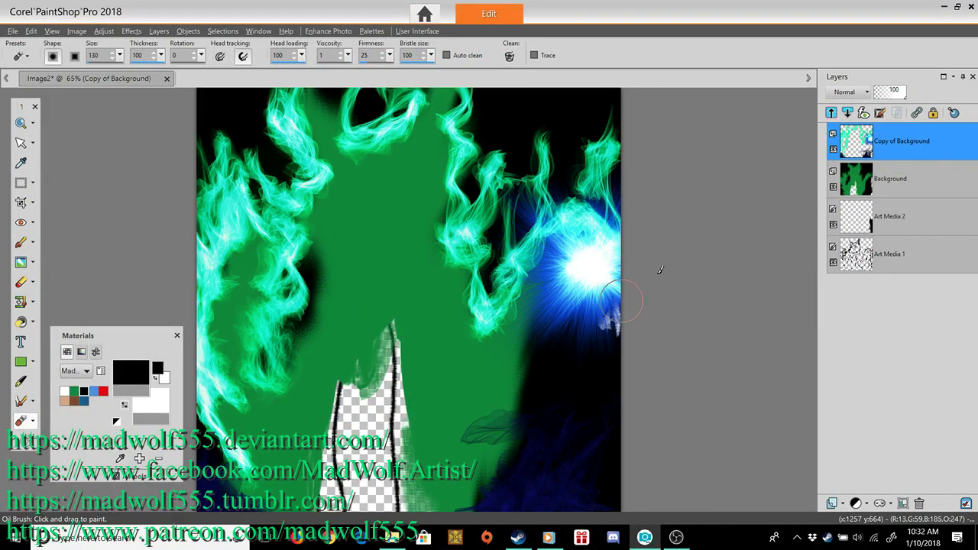
# Step: Hide the Background and Copy of Background layers so that only the wolf sketch layers show
pyautogui.click(833, 187)
pyautogui.click(833, 188)
pyautogui.click(891, 181)
pyautogui.click(833, 187)
pyautogui.click(833, 149)
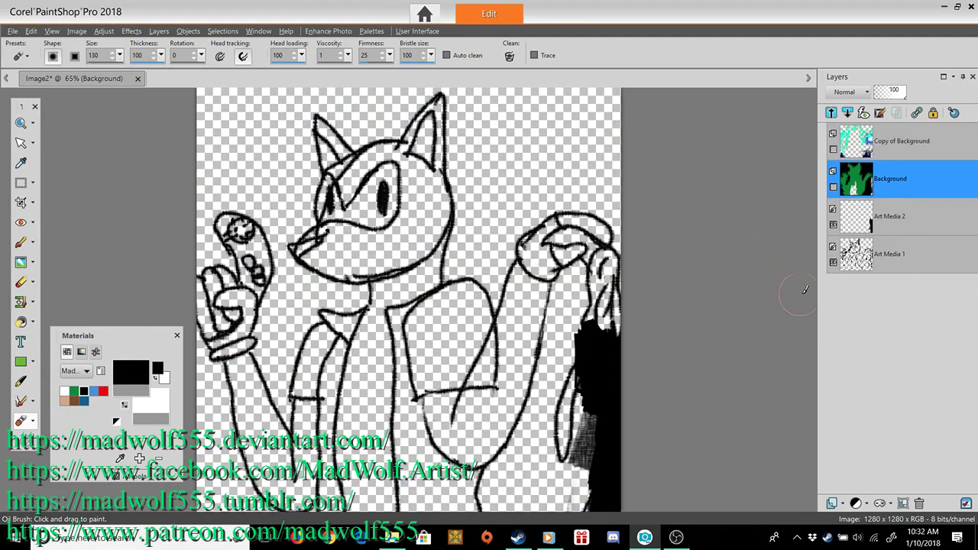
# Step: Add an art media layer named BackShirtSleeve above Copy of Background and paint the back sleeve red
pyautogui.click(942, 149)
pyautogui.click(843, 504)
pyautogui.click(871, 444)
pyautogui.write('BackShirt')
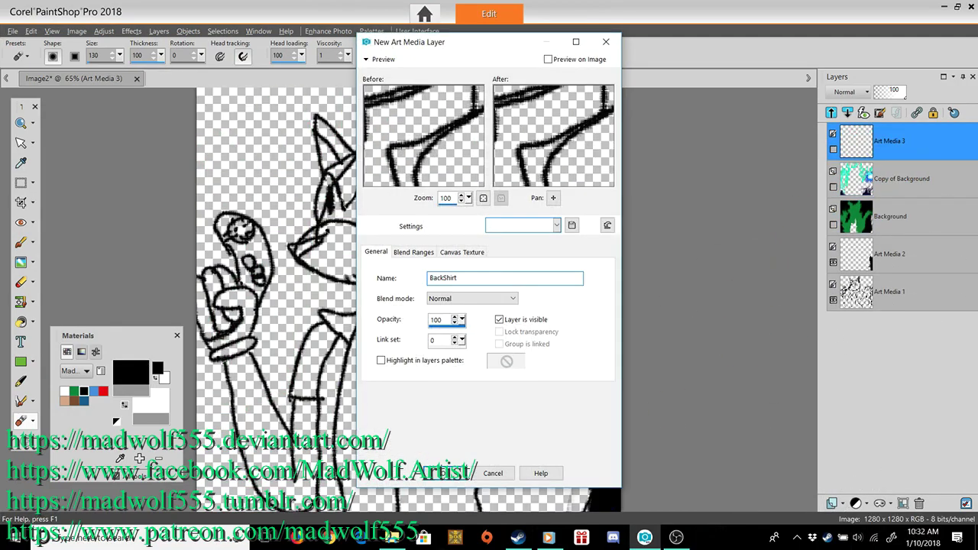
pyautogui.write('Sleeve')
pyautogui.press('Return')
pyautogui.click(103, 391)
pyautogui.moveTo(295, 391)
pyautogui.mouseDown()
pyautogui.moveTo(328, 329)
pyautogui.moveTo(306, 384)
pyautogui.moveTo(326, 428)
pyautogui.mouseUp()
# Step: Add an art media layer named BackShirt and paint the back side of the open shirt red
pyautogui.click(832, 503)
pyautogui.click(871, 444)
pyautogui.write('BackShirt')
pyautogui.press('Return')
pyautogui.moveTo(339, 342); pyautogui.dragTo(315, 510)
pyautogui.hotkey('ctrl', 'z')
pyautogui.moveTo(344, 337)
pyautogui.mouseDown()
pyautogui.moveTo(338, 493)
pyautogui.moveTo(326, 504)
pyautogui.mouseUp()
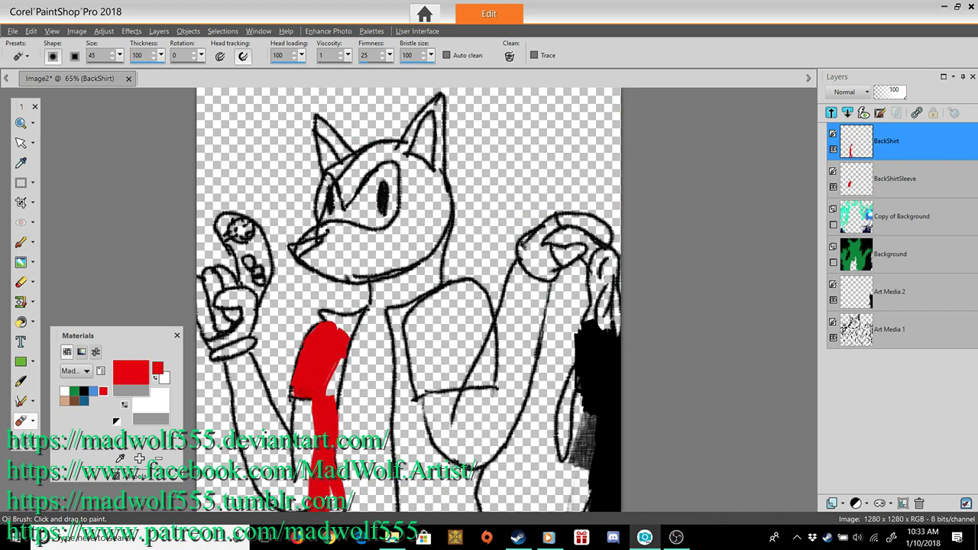
# Step: Add an art media layer named BackCollar and paint the back collar red
pyautogui.click(843, 503)
pyautogui.click(871, 444)
pyautogui.write('BackCollar')
pyautogui.press('Return')
pyautogui.moveTo(365, 311); pyautogui.dragTo(347, 321)
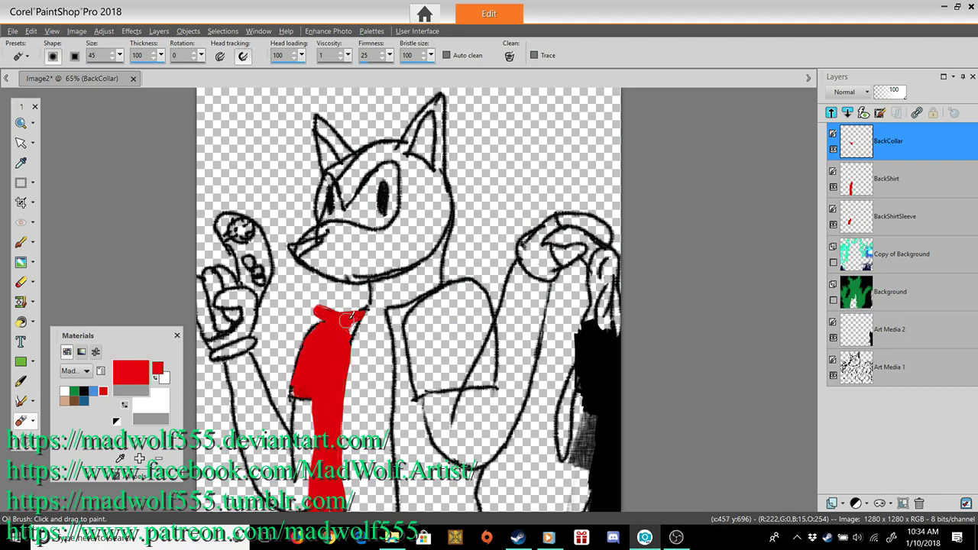
# Step: Add an art media layer named BackArm above Copy of Background and fill the wolf's back arm with black
pyautogui.click(917, 260)
pyautogui.click(843, 502)
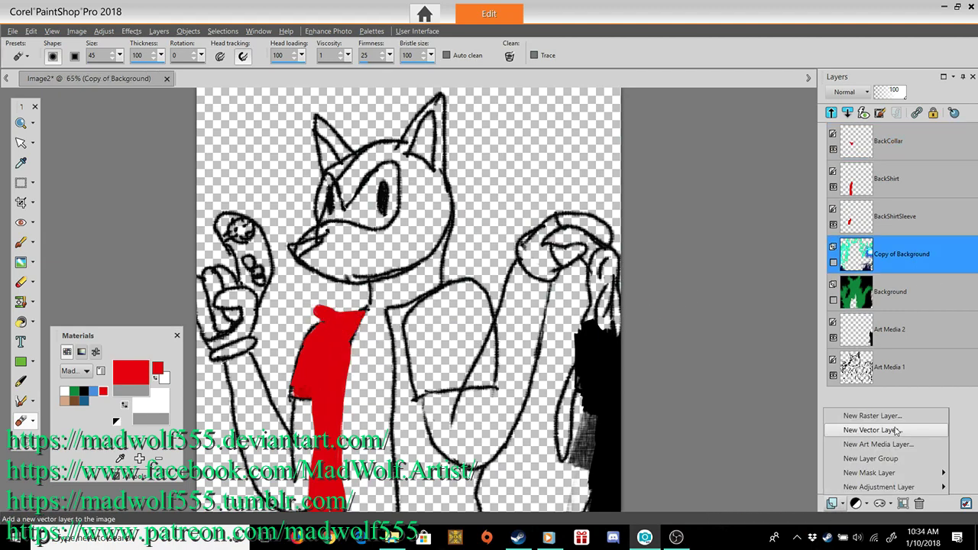
pyautogui.click(871, 444)
pyautogui.press('Return')
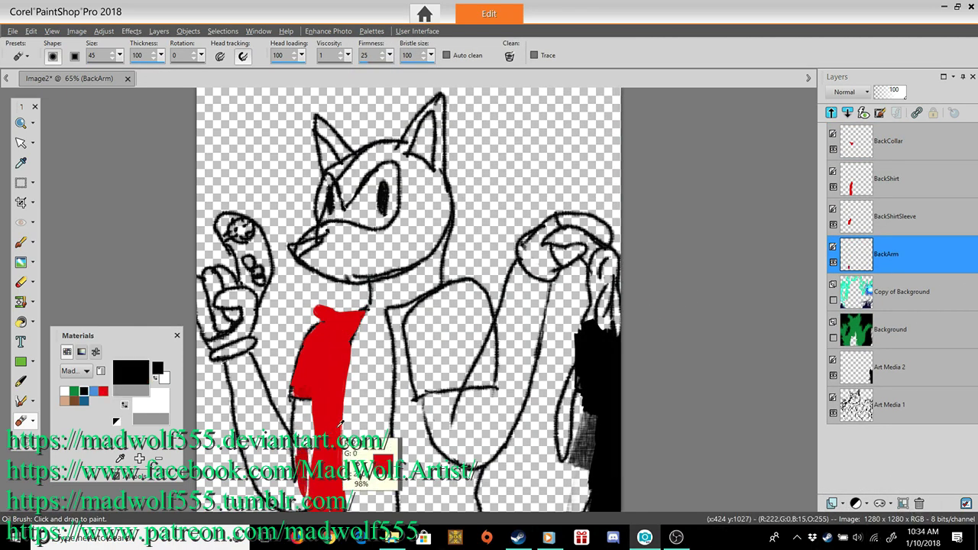
pyautogui.click(84, 391)
pyautogui.moveTo(301, 402)
pyautogui.mouseDown()
pyautogui.moveTo(314, 409)
pyautogui.moveTo(301, 503)
pyautogui.mouseUp()
pyautogui.moveTo(224, 365); pyautogui.dragTo(273, 496)
pyautogui.moveTo(250, 357); pyautogui.dragTo(285, 437)
pyautogui.moveTo(262, 392)
pyautogui.mouseDown()
pyautogui.moveTo(244, 440)
pyautogui.moveTo(246, 376)
pyautogui.mouseUp()
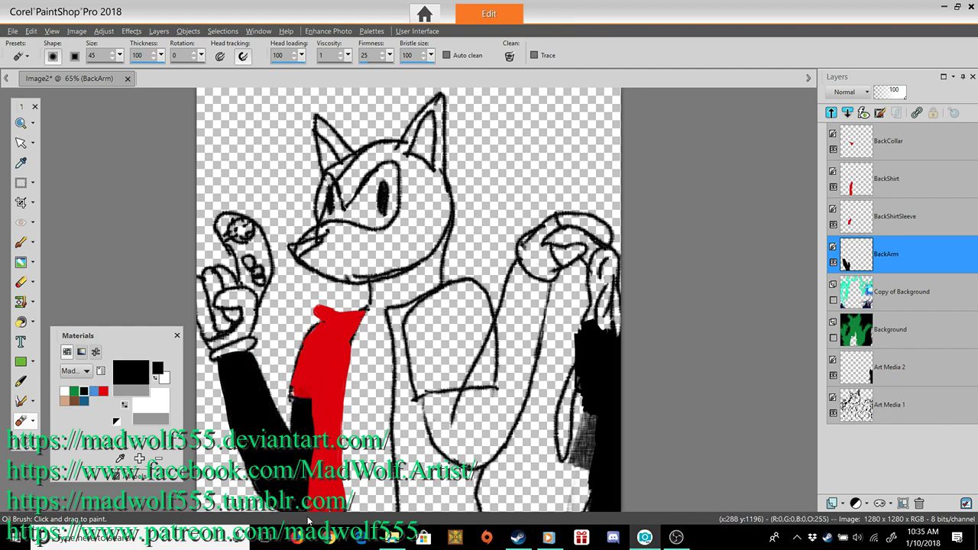
# Step: Check the painted figure against the Background and Copy of Background layers by toggling their visibility
pyautogui.click(833, 300)
pyautogui.click(833, 338)
pyautogui.click(833, 338)
pyautogui.doubleClick(833, 337)
pyautogui.click(833, 301)
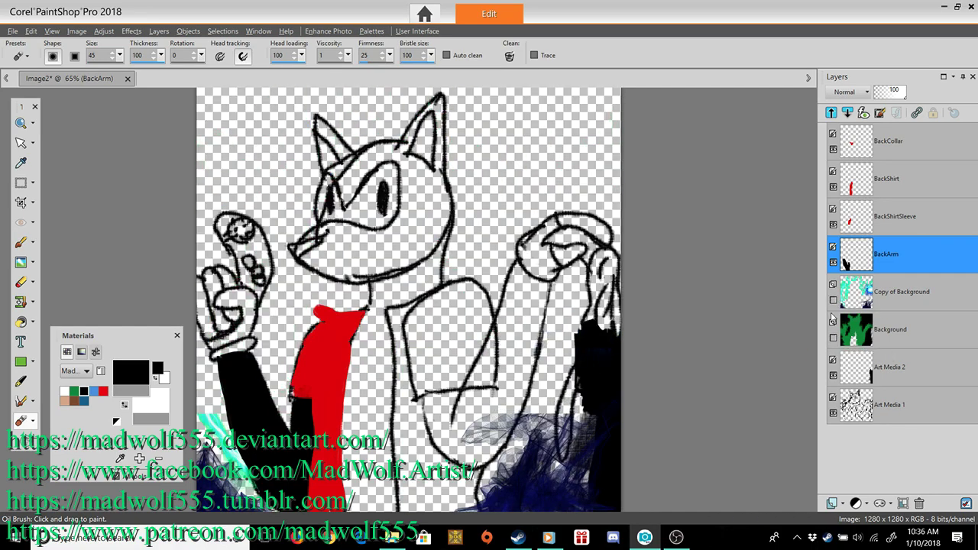
# Step: Rename the BackArm layer to BackArm&SegaPad and fill the game pad in the raised hand with black
pyautogui.doubleClick(892, 259)
pyautogui.write('&SegaPad')
pyautogui.press('Return')
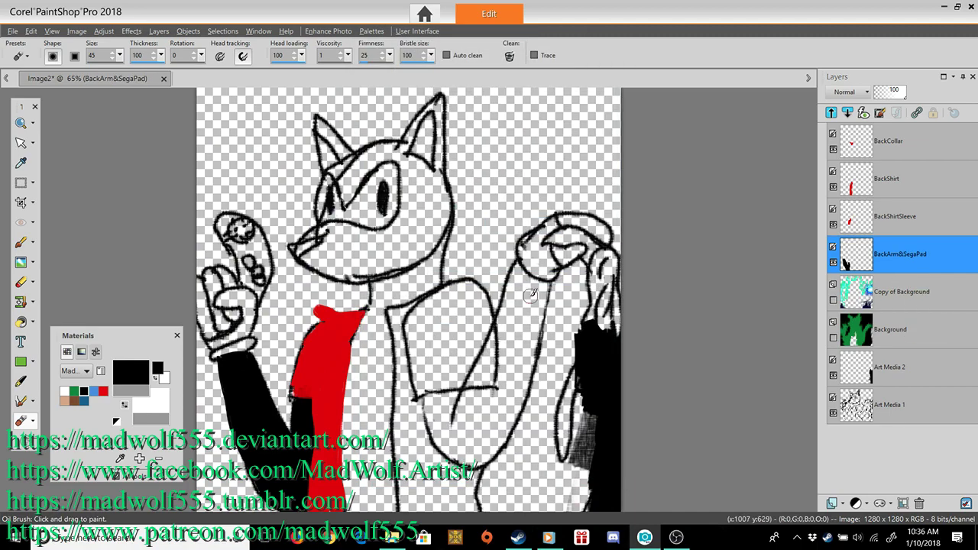
pyautogui.moveTo(246, 280); pyautogui.dragTo(261, 288)
pyautogui.moveTo(231, 225); pyautogui.dragTo(252, 283)
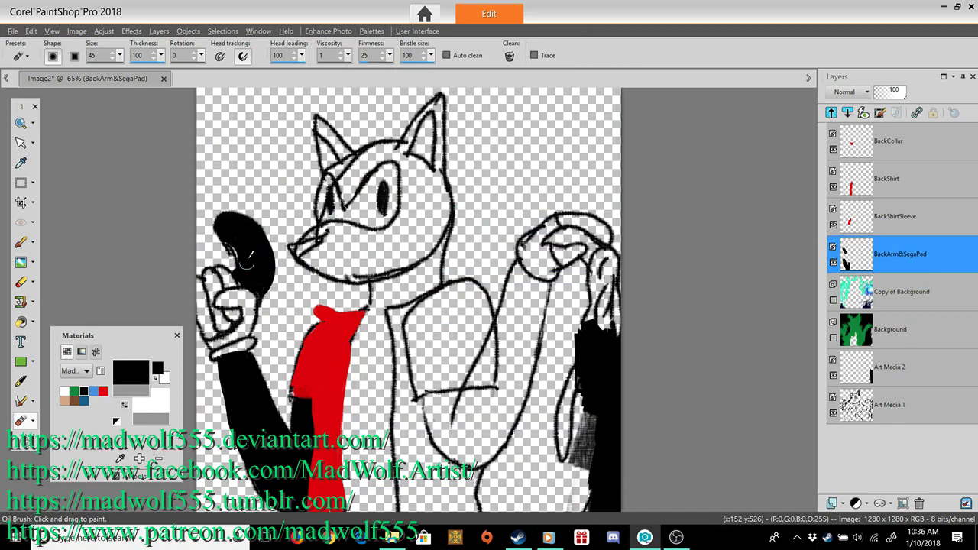
# Step: Touch up the red edge where the back shirt meets the collar, checking the BackShirt and BackCollar layers
pyautogui.click(932, 181)
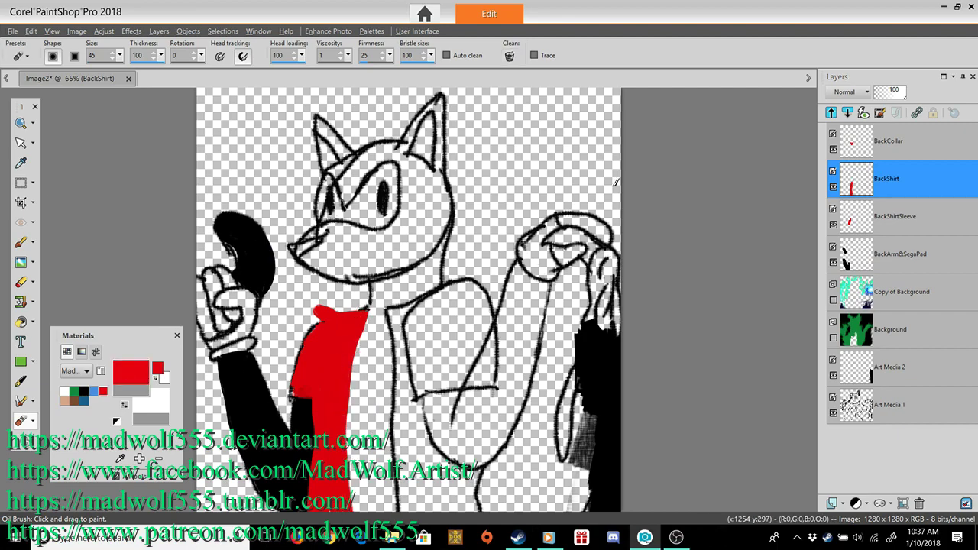
pyautogui.click(833, 186)
pyautogui.click(917, 141)
pyautogui.click(833, 187)
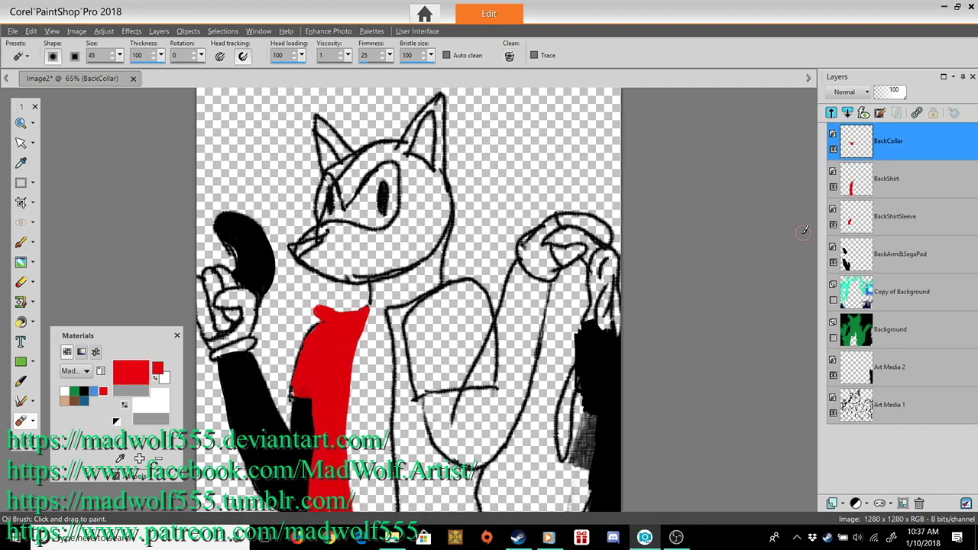
# Step: Add an art media layer named Art Media 3Glove&Fingers above BackArm&SegaPad and paint the back hand's brown glove and black fingers
pyautogui.click(901, 256)
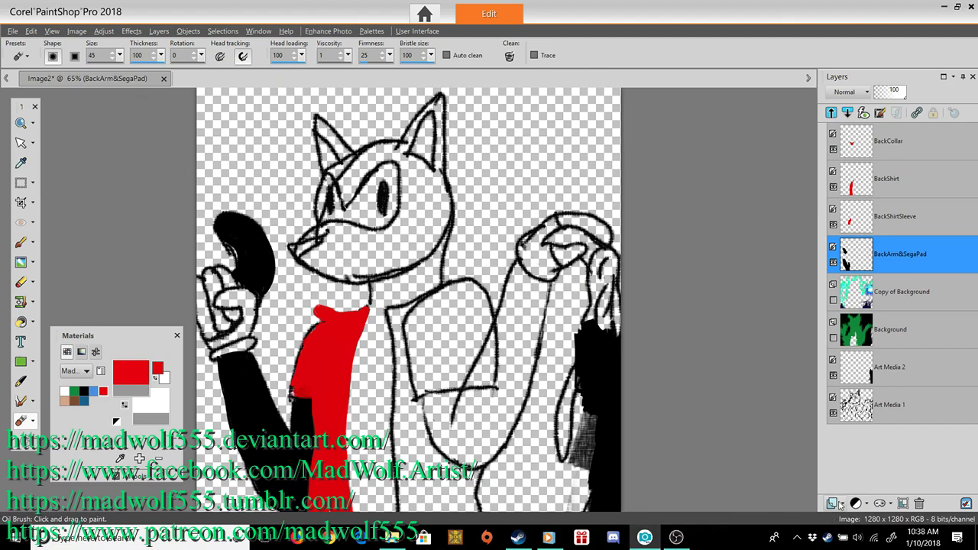
pyautogui.click(855, 502)
pyautogui.write('Glove&Fingers')
pyautogui.press('Return')
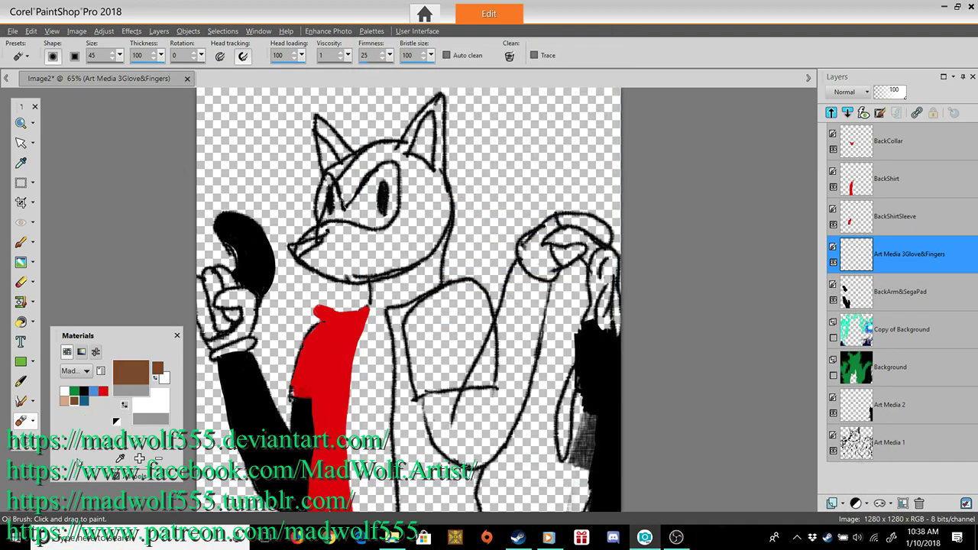
pyautogui.moveTo(249, 310)
pyautogui.mouseDown()
pyautogui.moveTo(233, 344)
pyautogui.moveTo(252, 342)
pyautogui.moveTo(249, 308)
pyautogui.moveTo(242, 328)
pyautogui.moveTo(217, 341)
pyautogui.moveTo(222, 274)
pyautogui.mouseUp()
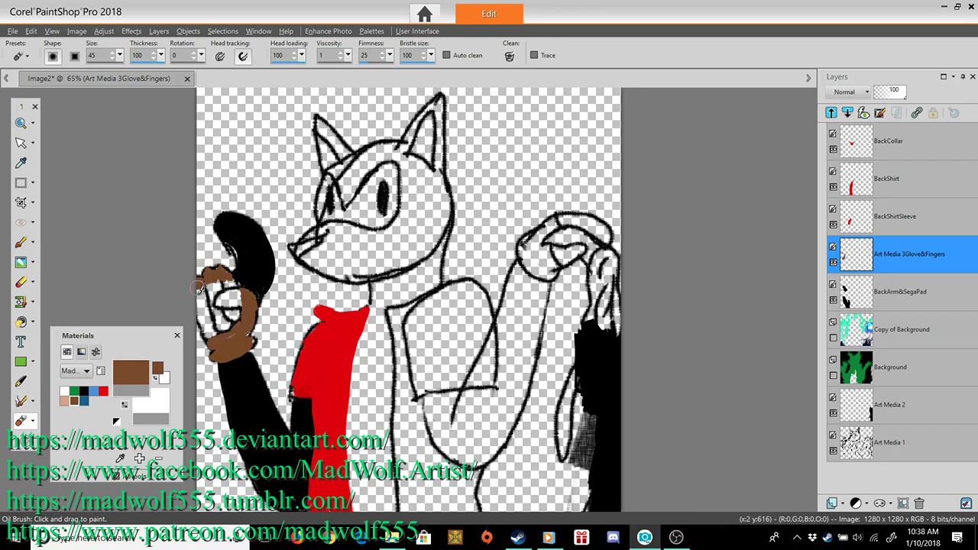
pyautogui.click(85, 389)
pyautogui.moveTo(229, 278)
pyautogui.mouseDown()
pyautogui.moveTo(228, 315)
pyautogui.moveTo(240, 301)
pyautogui.moveTo(226, 322)
pyautogui.moveTo(229, 312)
pyautogui.moveTo(199, 298)
pyautogui.moveTo(216, 324)
pyautogui.mouseUp()
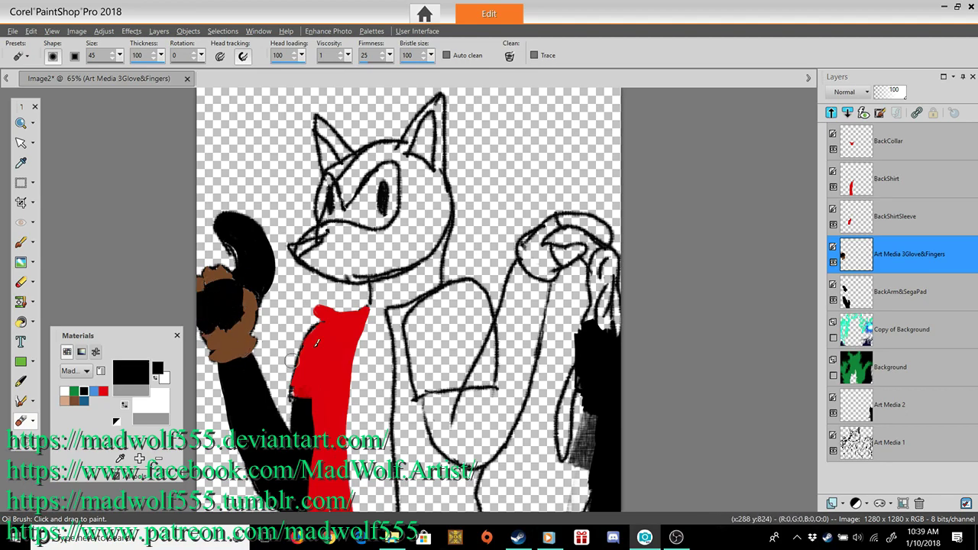
# Step: Add an art media layer named ChestAndNeck above BackShirtSleeve, fill the chest and neck with black, and hide the layer
pyautogui.click(934, 221)
pyautogui.click(842, 504)
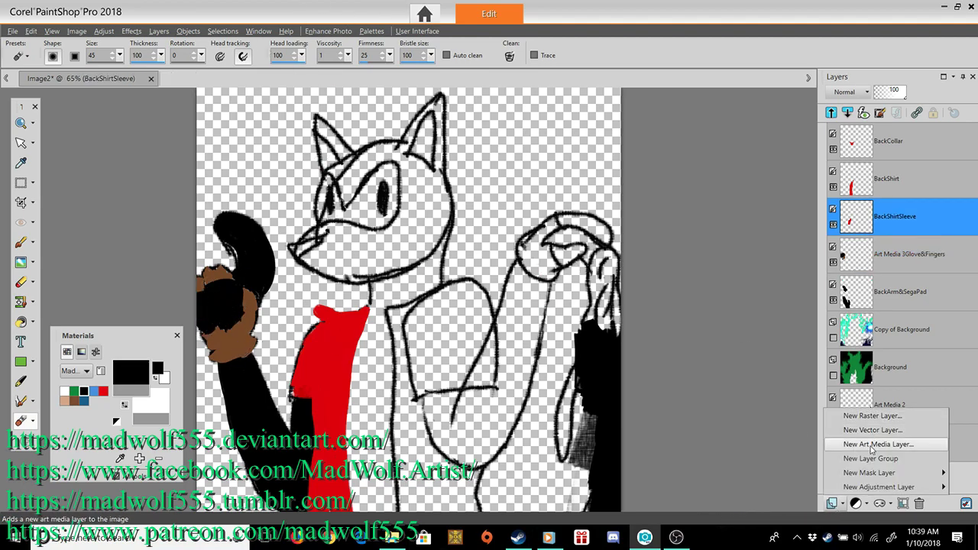
pyautogui.click(877, 444)
pyautogui.write('ChestAndNeck')
pyautogui.press('Return')
pyautogui.moveTo(379, 317)
pyautogui.mouseDown()
pyautogui.moveTo(384, 396)
pyautogui.moveTo(373, 316)
pyautogui.mouseUp()
pyautogui.moveTo(367, 467)
pyautogui.mouseDown()
pyautogui.moveTo(361, 498)
pyautogui.moveTo(375, 409)
pyautogui.moveTo(382, 505)
pyautogui.moveTo(365, 360)
pyautogui.moveTo(437, 277)
pyautogui.moveTo(422, 291)
pyautogui.mouseUp()
pyautogui.click(833, 224)
# Step: Add an art media layer named FrntShirt above BackCollar and paint the front collar and shirt side red
pyautogui.click(906, 164)
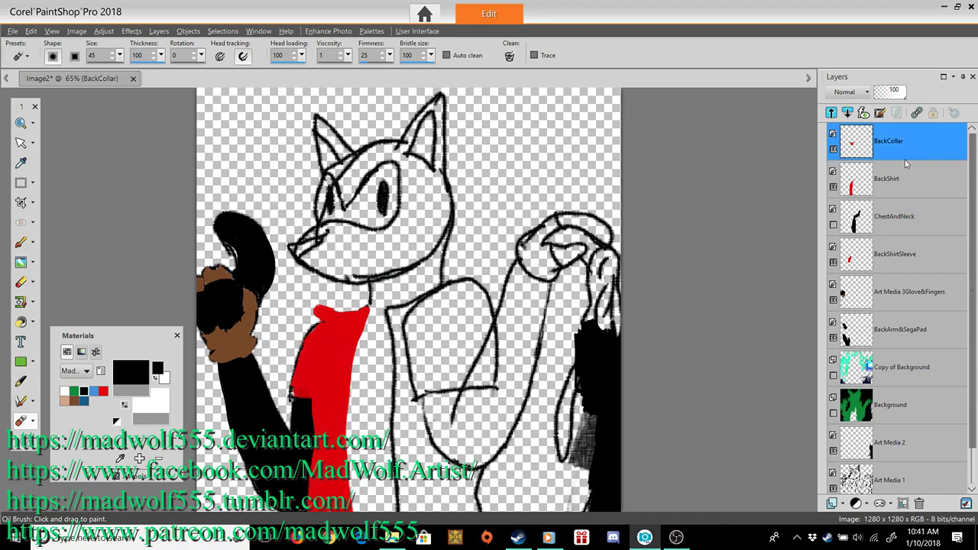
pyautogui.click(843, 504)
pyautogui.click(879, 448)
pyautogui.write('FrntShirt')
pyautogui.press('Return')
pyautogui.click(104, 391)
pyautogui.moveTo(428, 297)
pyautogui.mouseDown()
pyautogui.moveTo(402, 321)
pyautogui.moveTo(408, 411)
pyautogui.mouseUp()
pyautogui.moveTo(404, 329); pyautogui.dragTo(468, 470)
pyautogui.moveTo(428, 435)
pyautogui.mouseDown()
pyautogui.moveTo(400, 337)
pyautogui.moveTo(413, 517)
pyautogui.moveTo(421, 480)
pyautogui.moveTo(406, 425)
pyautogui.mouseUp()
pyautogui.moveTo(475, 471)
pyautogui.mouseDown()
pyautogui.moveTo(456, 504)
pyautogui.moveTo(438, 509)
pyautogui.mouseUp()
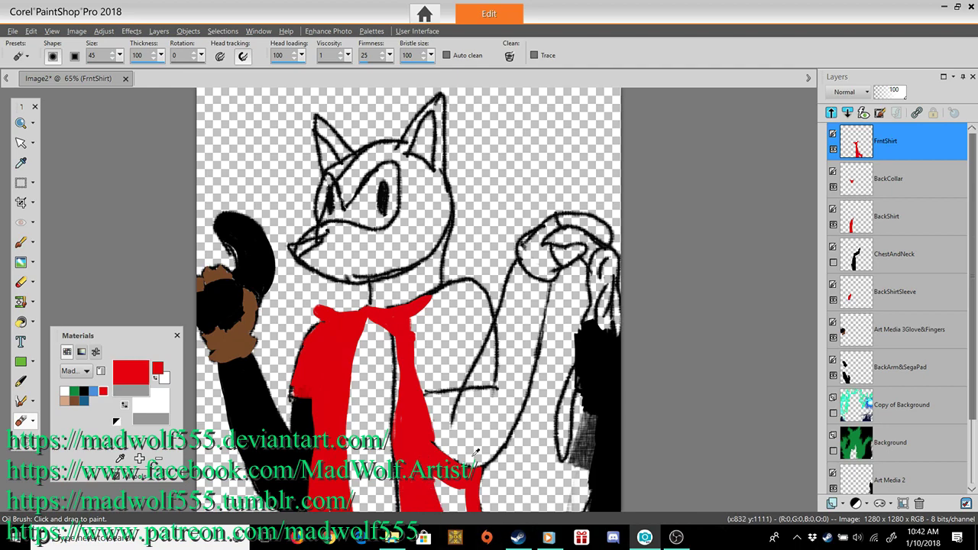
# Step: Undo the last two shirt strokes, repaint the front shirt's lower part red, and trim its outer edge
pyautogui.hotkey('ctrl', 'z')
pyautogui.hotkey('ctrl', 'z')
pyautogui.moveTo(468, 475)
pyautogui.mouseDown()
pyautogui.moveTo(468, 537)
pyautogui.moveTo(433, 459)
pyautogui.moveTo(438, 491)
pyautogui.mouseUp()
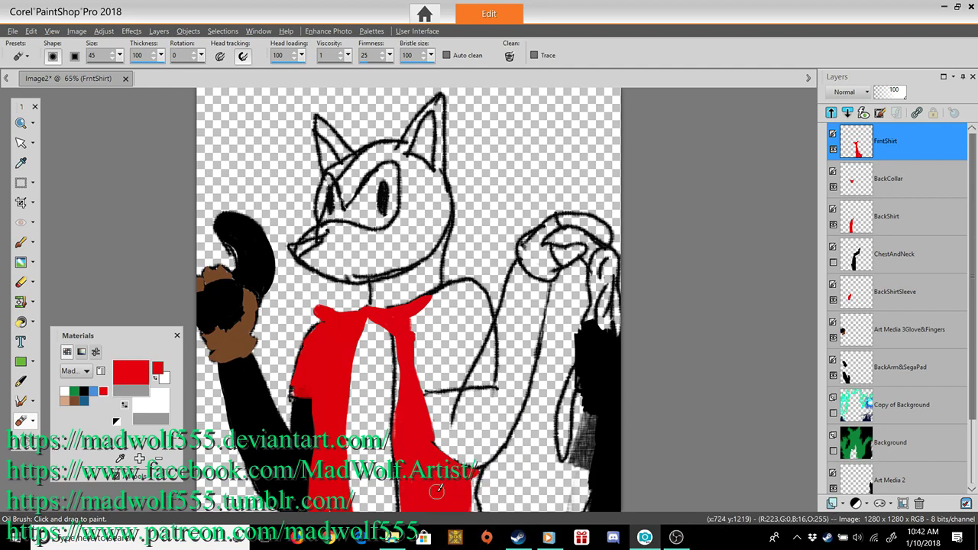
pyautogui.press('x')
pyautogui.moveTo(481, 464); pyautogui.dragTo(469, 510)
pyautogui.press('b')
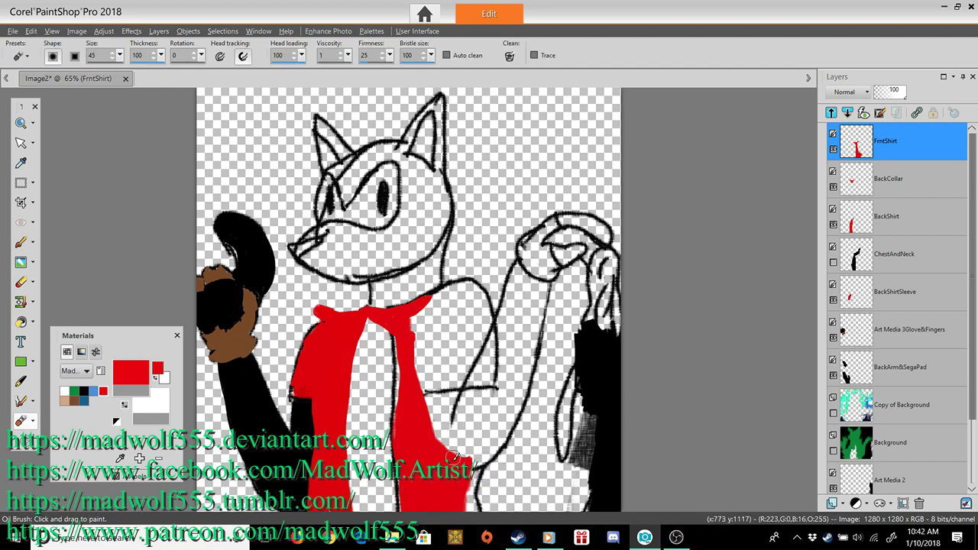
# Step: Add an art media layer named FrntSleeve above FrntShirt and fill the front shoulder sleeve with red
pyautogui.click(842, 504)
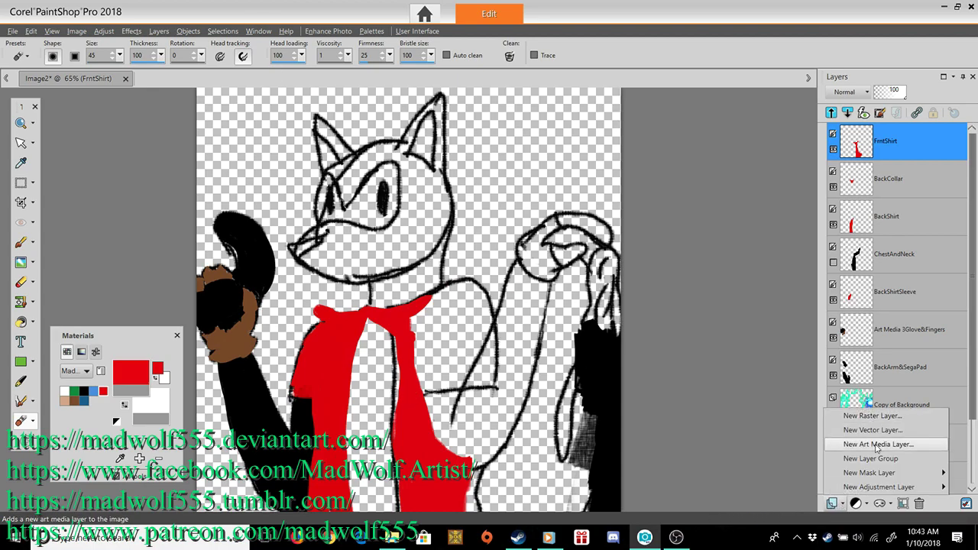
pyautogui.click(874, 446)
pyautogui.write('FrntSleeve')
pyautogui.press('Return')
pyautogui.moveTo(489, 380)
pyautogui.mouseDown()
pyautogui.moveTo(447, 296)
pyautogui.moveTo(482, 335)
pyautogui.moveTo(464, 376)
pyautogui.moveTo(413, 378)
pyautogui.moveTo(467, 346)
pyautogui.moveTo(452, 297)
pyautogui.moveTo(450, 339)
pyautogui.moveTo(423, 368)
pyautogui.moveTo(427, 312)
pyautogui.moveTo(447, 335)
pyautogui.moveTo(447, 318)
pyautogui.moveTo(442, 369)
pyautogui.moveTo(480, 337)
pyautogui.mouseUp()
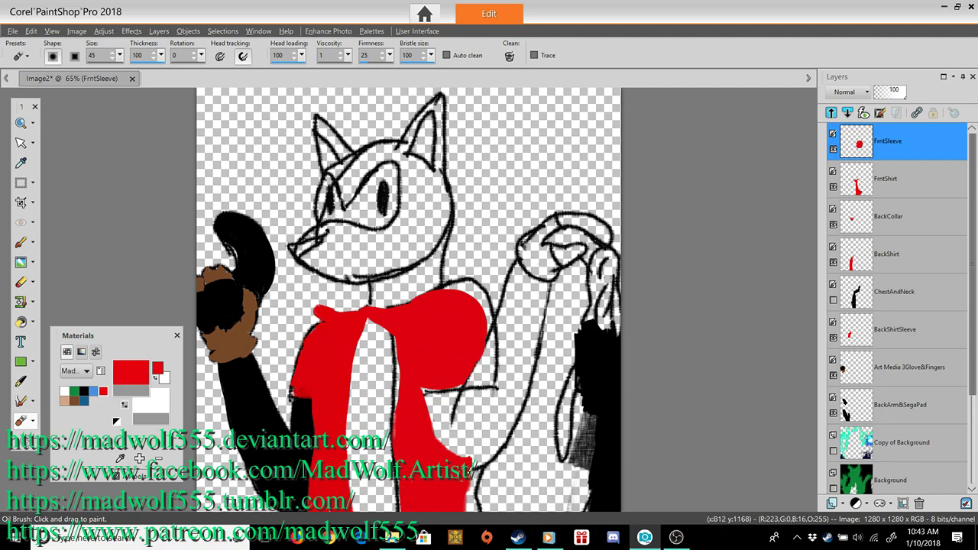
# Step: Add an art media layer named FrntArm above FrntShirt and fill the front arm and upper finger with black
pyautogui.click(887, 180)
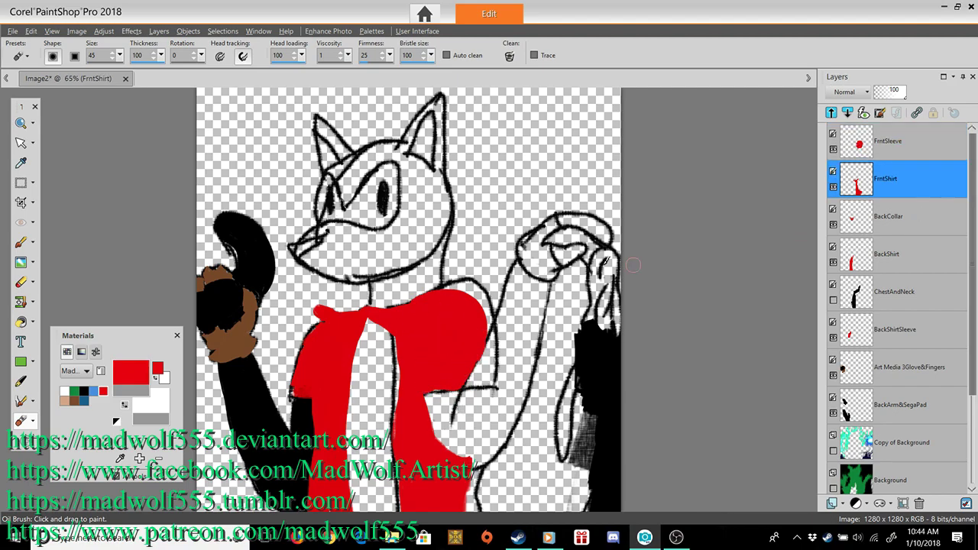
pyautogui.click(84, 391)
pyautogui.click(843, 504)
pyautogui.click(871, 444)
pyautogui.write('FrntArm')
pyautogui.press('Return')
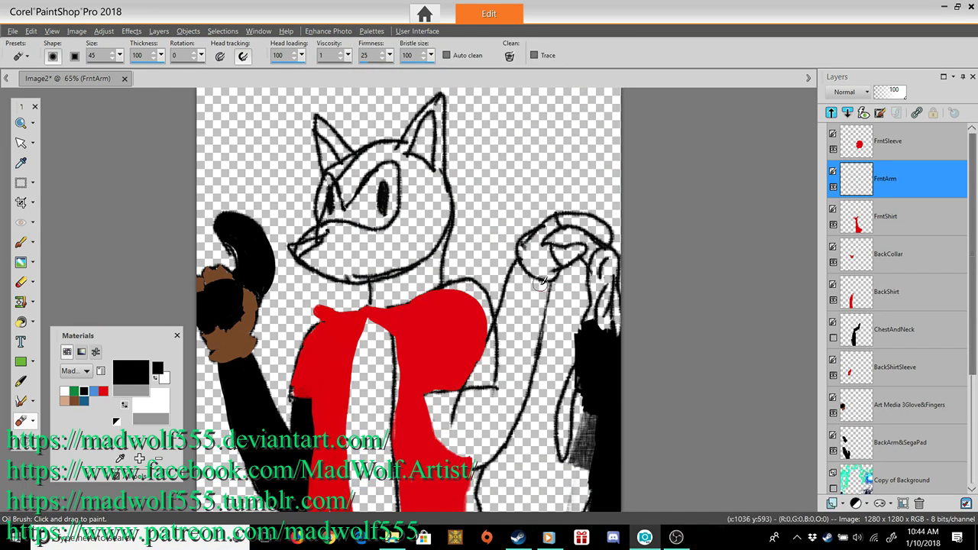
pyautogui.moveTo(541, 283)
pyautogui.mouseDown()
pyautogui.moveTo(521, 249)
pyautogui.moveTo(506, 324)
pyautogui.moveTo(518, 305)
pyautogui.moveTo(521, 322)
pyautogui.moveTo(541, 286)
pyautogui.moveTo(516, 333)
pyautogui.moveTo(518, 260)
pyautogui.moveTo(466, 413)
pyautogui.moveTo(499, 410)
pyautogui.moveTo(496, 436)
pyautogui.moveTo(461, 394)
pyautogui.moveTo(435, 397)
pyautogui.moveTo(457, 443)
pyautogui.mouseUp()
pyautogui.moveTo(526, 278)
pyautogui.mouseDown()
pyautogui.moveTo(535, 257)
pyautogui.moveTo(604, 233)
pyautogui.moveTo(579, 247)
pyautogui.mouseUp()
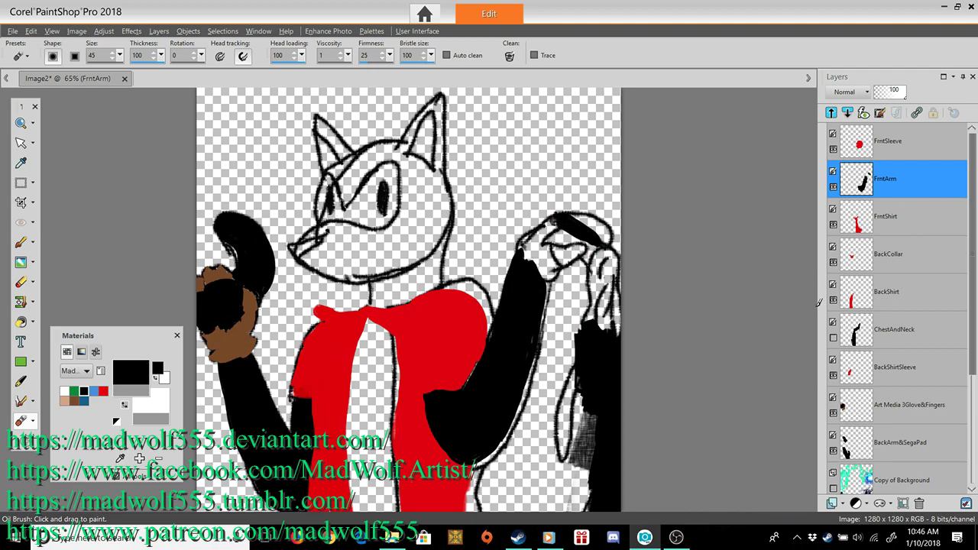
# Step: Add an art media layer named GloveandThumb above FrntArm and paint the front hand's black thumb and brown glove
pyautogui.click(832, 503)
pyautogui.write('GloveandThumb')
pyautogui.press('Return')
pyautogui.moveTo(558, 265)
pyautogui.mouseDown()
pyautogui.moveTo(572, 253)
pyautogui.moveTo(540, 268)
pyautogui.moveTo(547, 230)
pyautogui.moveTo(554, 260)
pyautogui.mouseUp()
pyautogui.click(74, 401)
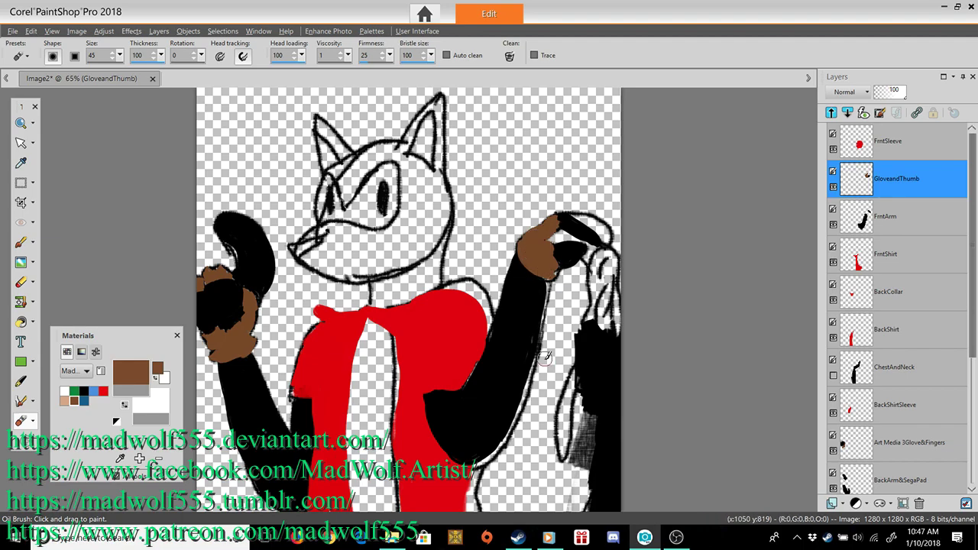
# Step: Add an art media layer named Paintbrush directly above the FrntArm layer
pyautogui.click(919, 228)
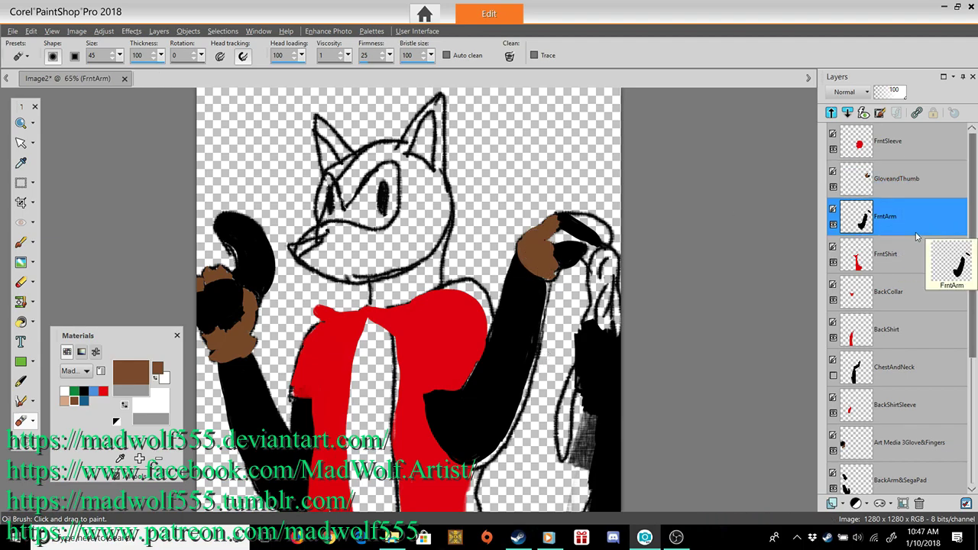
pyautogui.click(842, 504)
pyautogui.click(871, 450)
pyautogui.write('Paintbrush')
pyautogui.press('Return')
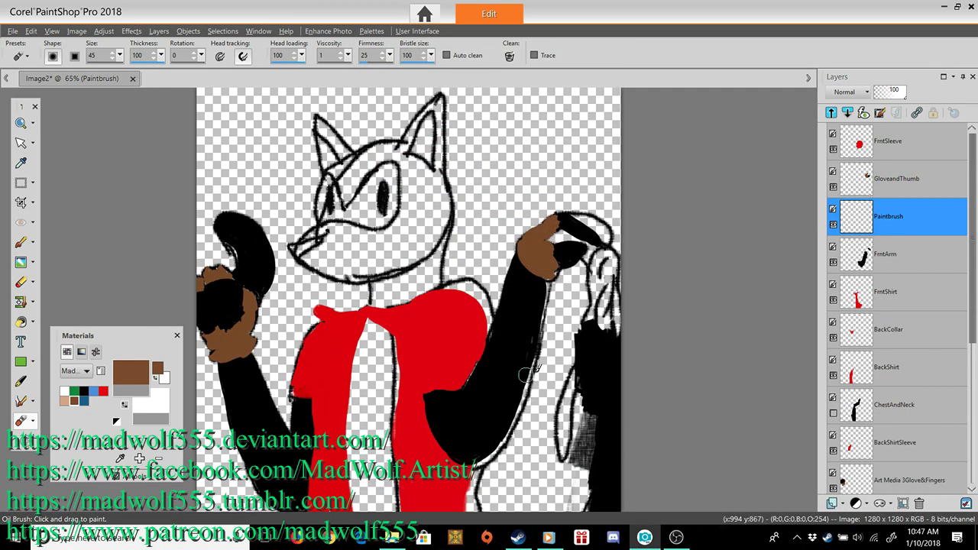
# Step: Paint a white brush handle extending from the front hand toward the head on the Paintbrush layer
pyautogui.click(65, 392)
pyautogui.moveTo(571, 244)
pyautogui.mouseDown()
pyautogui.moveTo(535, 209)
pyautogui.moveTo(573, 234)
pyautogui.moveTo(560, 237)
pyautogui.mouseUp()
pyautogui.hotkey('ctrl', 'z')
pyautogui.moveTo(491, 183); pyautogui.dragTo(539, 222)
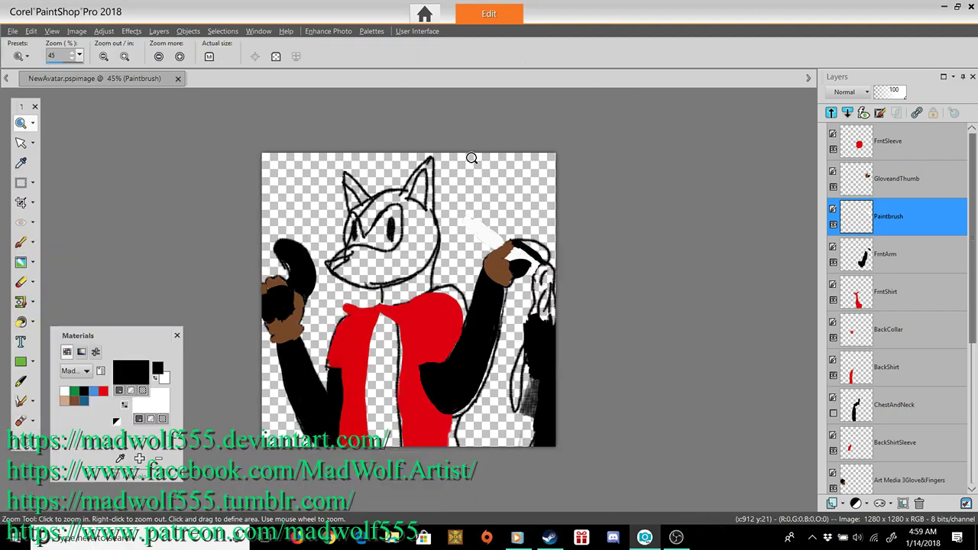
# Step: Select the BackArm&SegaPad layer and paint the back ear black with the Oil Brush
pyautogui.click(833, 414)
pyautogui.click(833, 414)
pyautogui.scroll(-5, 932, 389)
pyautogui.click(908, 330)
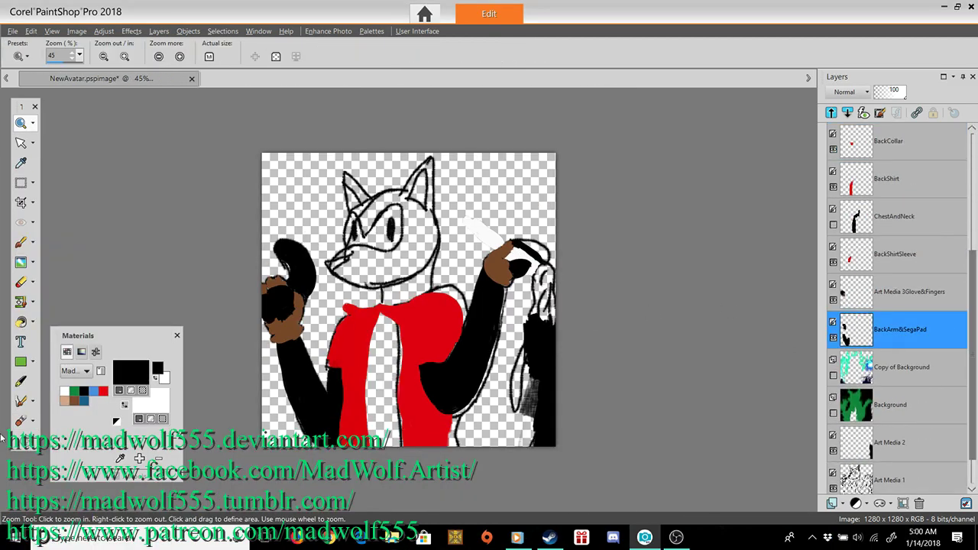
pyautogui.click(22, 422)
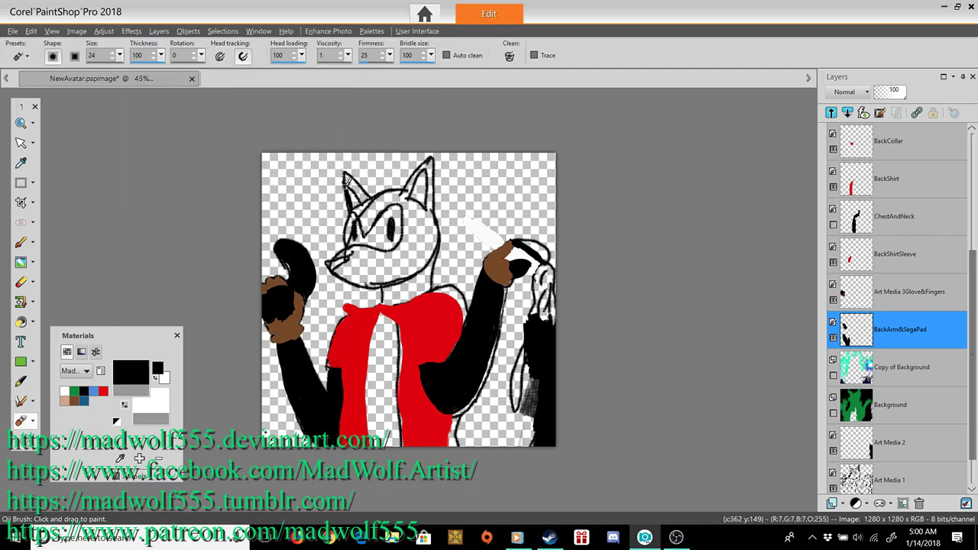
# Step: Paint the brow, top of the head, front ear outline and cheek fur black on the FrntArm layer
pyautogui.scroll(4, 869, 356)
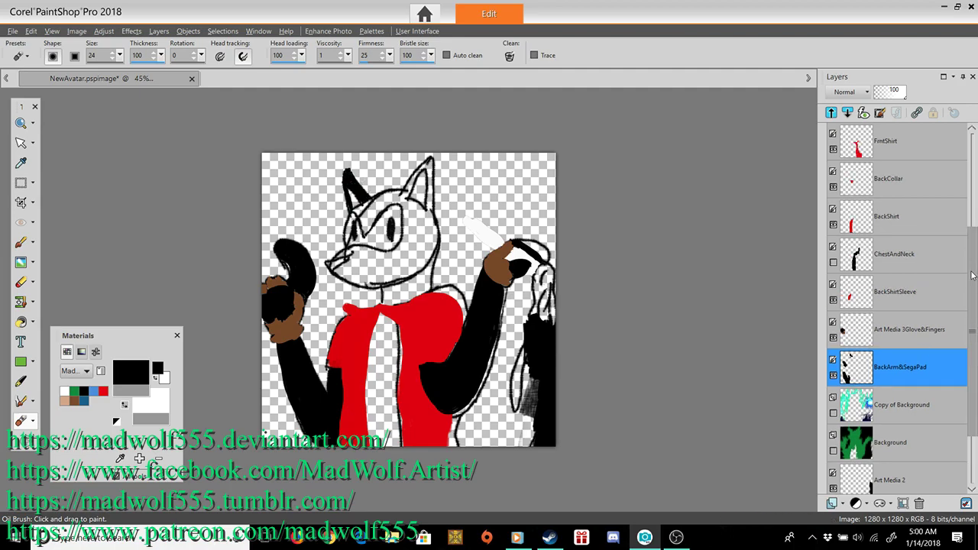
pyautogui.click(878, 220)
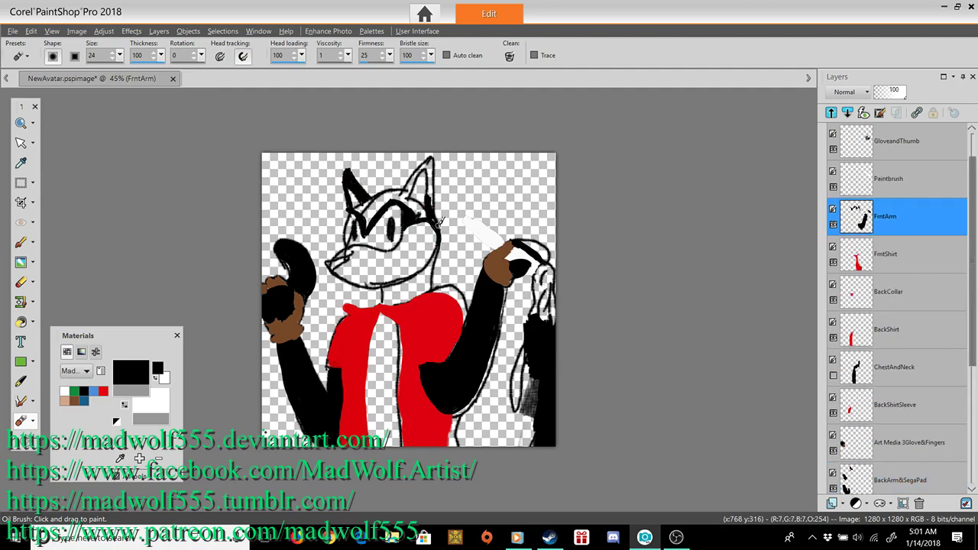
pyautogui.moveTo(437, 157)
pyautogui.mouseDown()
pyautogui.moveTo(407, 197)
pyautogui.moveTo(431, 214)
pyautogui.mouseUp()
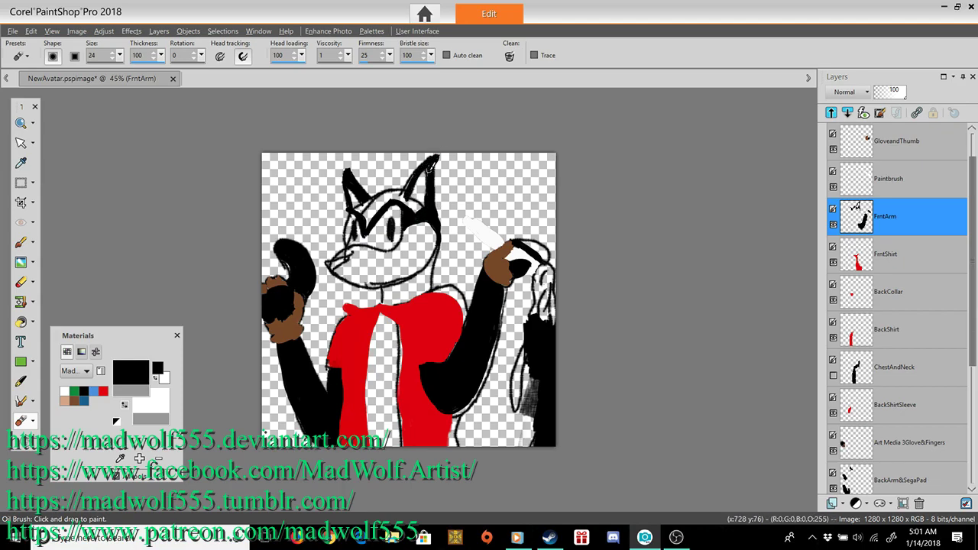
pyautogui.moveTo(353, 209); pyautogui.dragTo(386, 201)
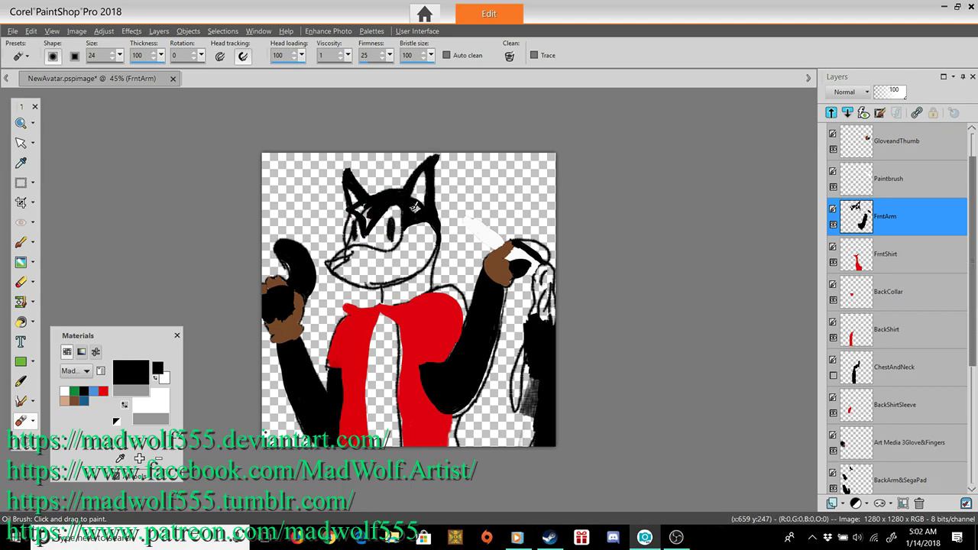
pyautogui.moveTo(442, 242); pyautogui.dragTo(450, 229)
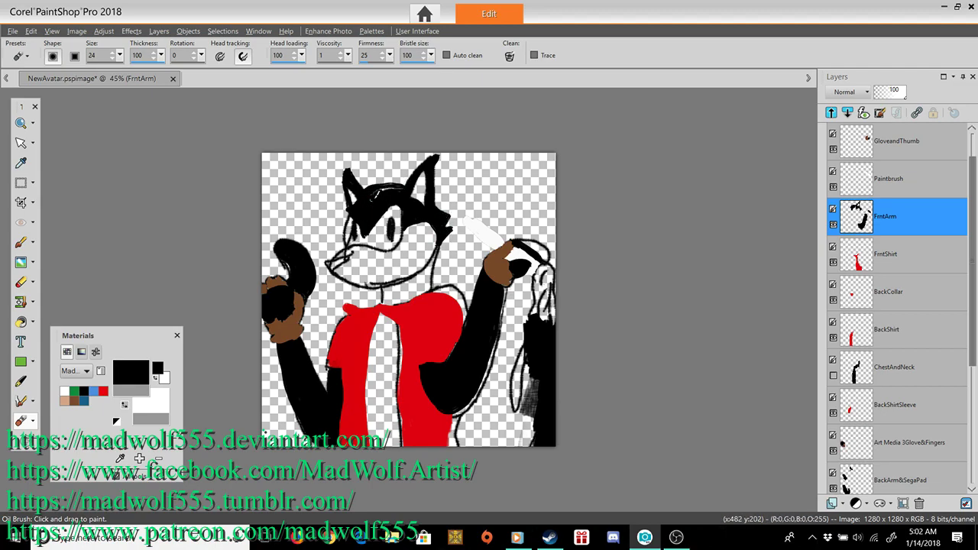
# Step: Hide the BackArm&SegaPad layer and paint a jagged black fur tuft below the front ear on FrntArm
pyautogui.click(833, 487)
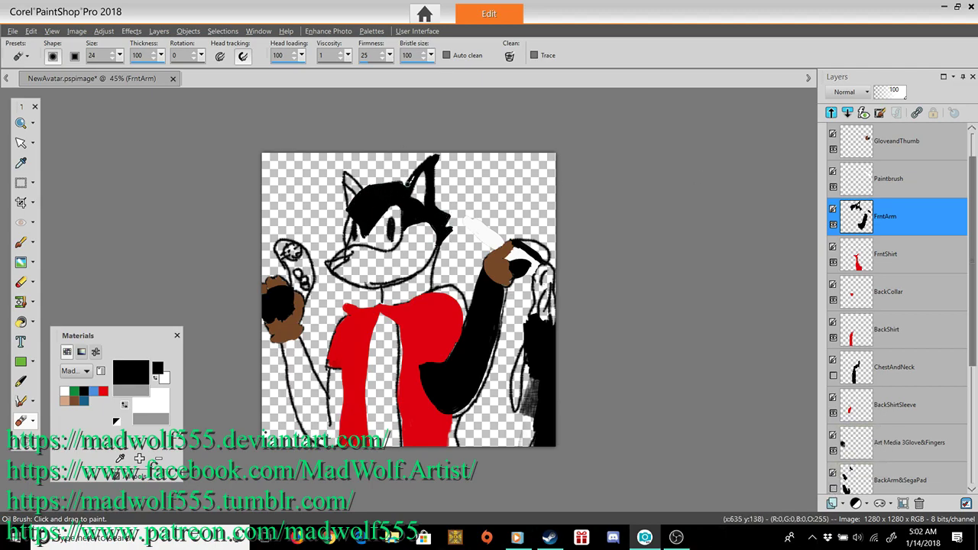
pyautogui.click(833, 375)
pyautogui.click(833, 375)
pyautogui.click(833, 375)
pyautogui.click(833, 375)
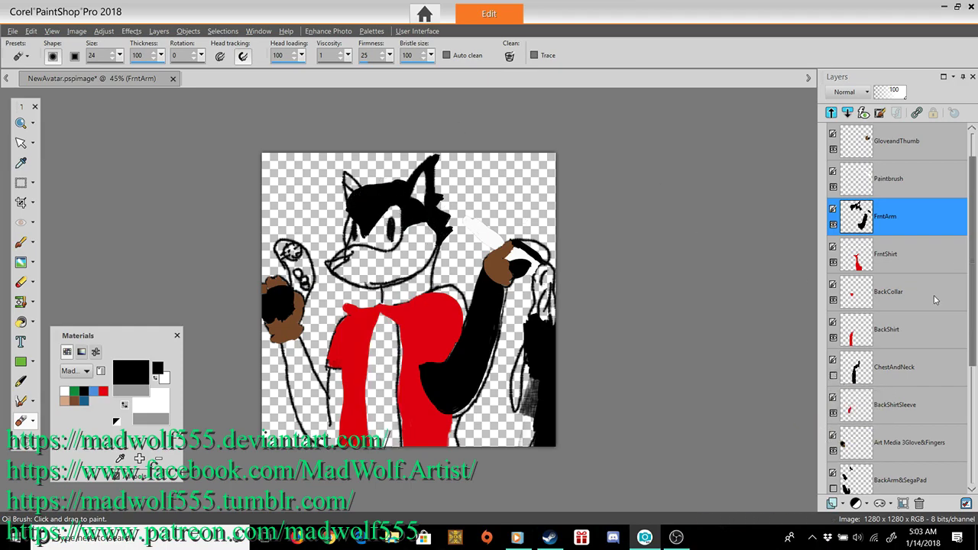
# Step: Paint the whites of both eyes on the FrntSleeve layer with a size 36 white Oil Brush
pyautogui.scroll(1, 850, 299)
pyautogui.click(913, 142)
pyautogui.click(66, 391)
pyautogui.write('36')
pyautogui.moveTo(382, 226)
pyautogui.mouseDown()
pyautogui.moveTo(397, 206)
pyautogui.moveTo(390, 249)
pyautogui.moveTo(398, 208)
pyautogui.moveTo(388, 238)
pyautogui.moveTo(380, 228)
pyautogui.moveTo(398, 231)
pyautogui.moveTo(355, 240)
pyautogui.moveTo(384, 236)
pyautogui.mouseUp()
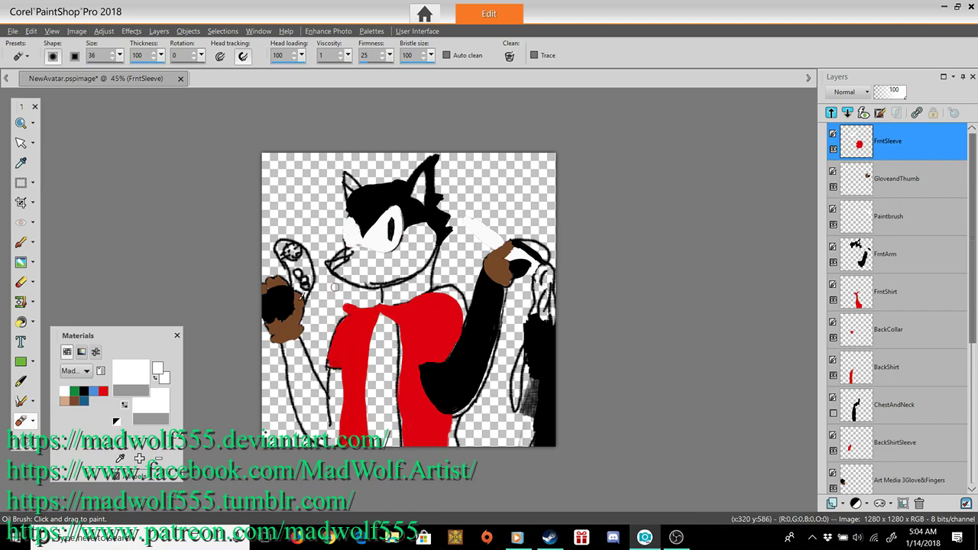
# Step: Add an art media layer named Eyes above FrntSleeve
pyautogui.click(74, 391)
pyautogui.click(510, 57)
pyautogui.click(21, 123)
pyautogui.scroll(5, 357, 204)
pyautogui.click(160, 31)
pyautogui.click(860, 504)
pyautogui.click(836, 503)
pyautogui.click(872, 487)
pyautogui.write('Eyes')
pyautogui.press('Return')
# Step: Paint dark blue irises in both eyes with the Oil Brush on the Eyes layer
pyautogui.click(84, 401)
pyautogui.click(20, 422)
pyautogui.click(84, 401)
pyautogui.moveTo(425, 241); pyautogui.dragTo(424, 181)
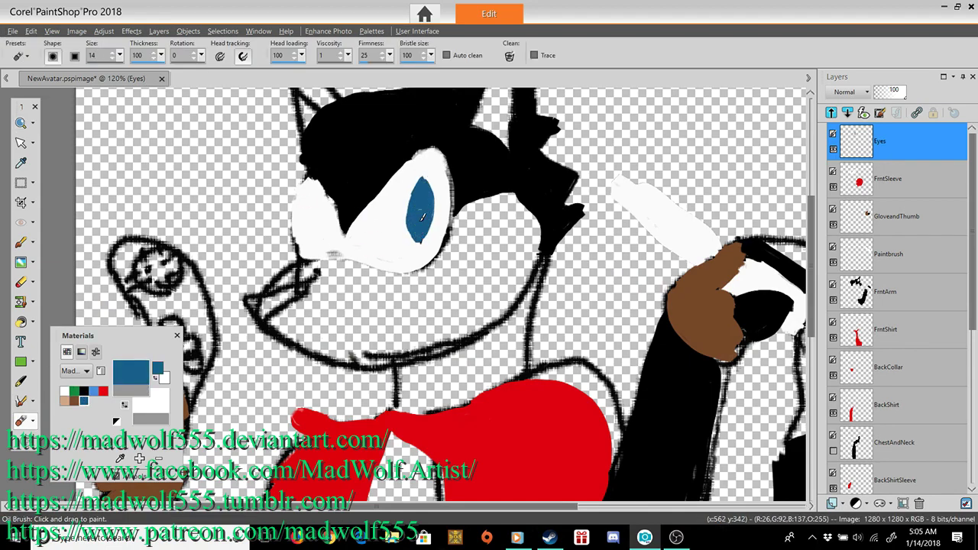
pyautogui.moveTo(327, 208); pyautogui.dragTo(321, 218)
# Step: Add lighter blue to the centres of both irises and blend it with the Smudge Brush at thickness 23
pyautogui.click(95, 391)
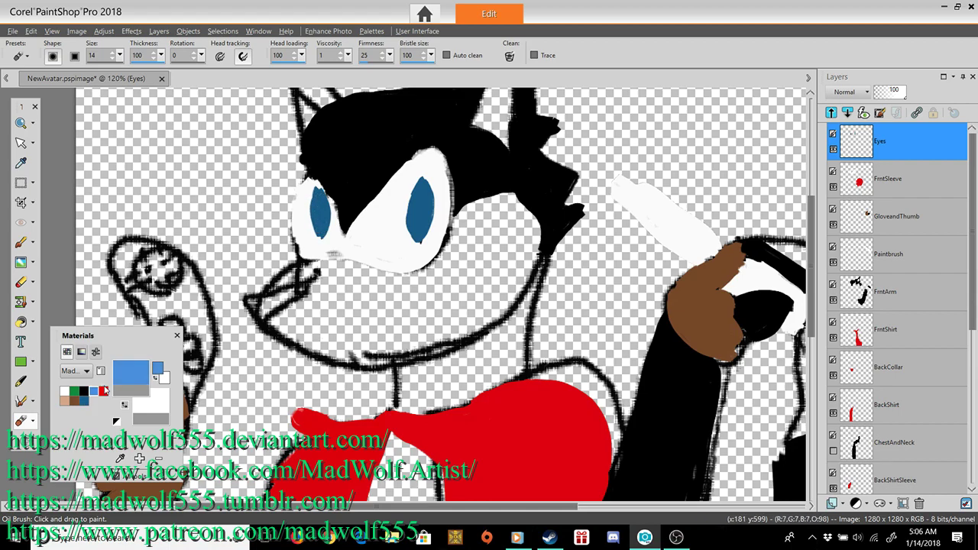
pyautogui.moveTo(424, 193); pyautogui.dragTo(418, 229)
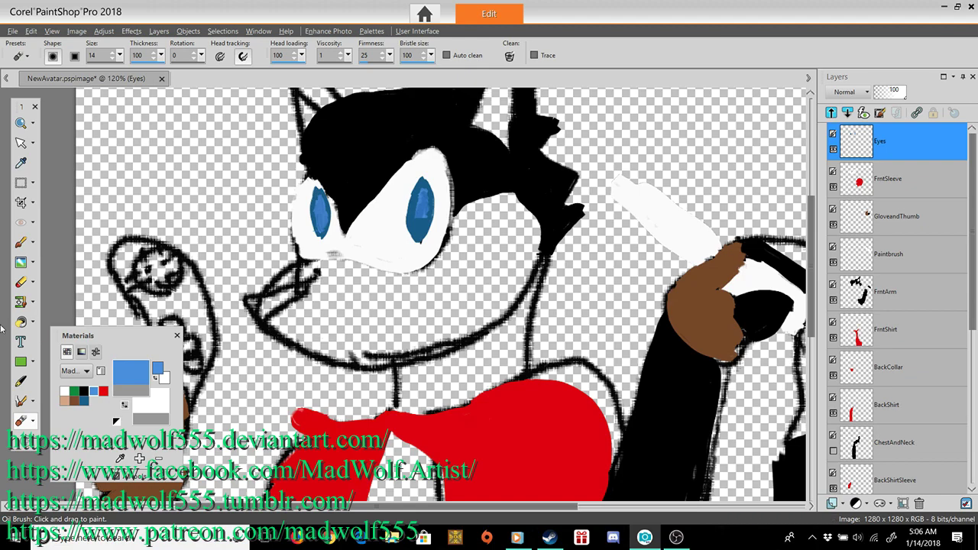
pyautogui.click(21, 263)
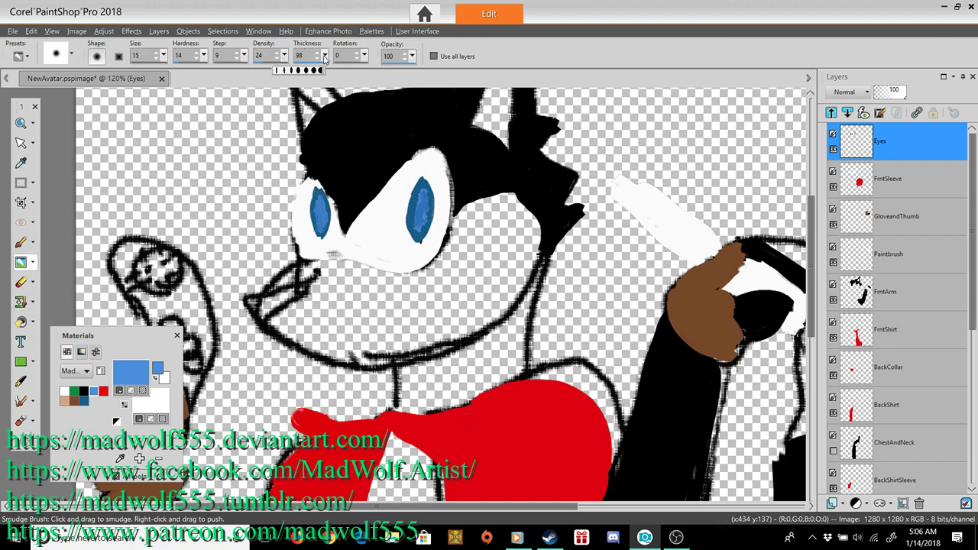
pyautogui.moveTo(322, 197); pyautogui.dragTo(324, 223)
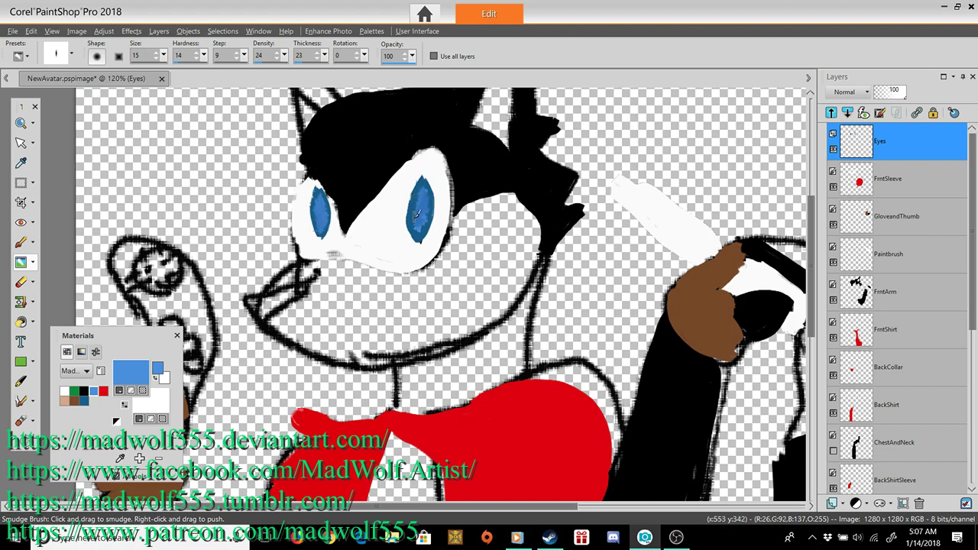
pyautogui.click(20, 421)
pyautogui.moveTo(426, 200)
pyautogui.mouseDown()
pyautogui.moveTo(420, 233)
pyautogui.moveTo(427, 194)
pyautogui.mouseUp()
pyautogui.click(21, 262)
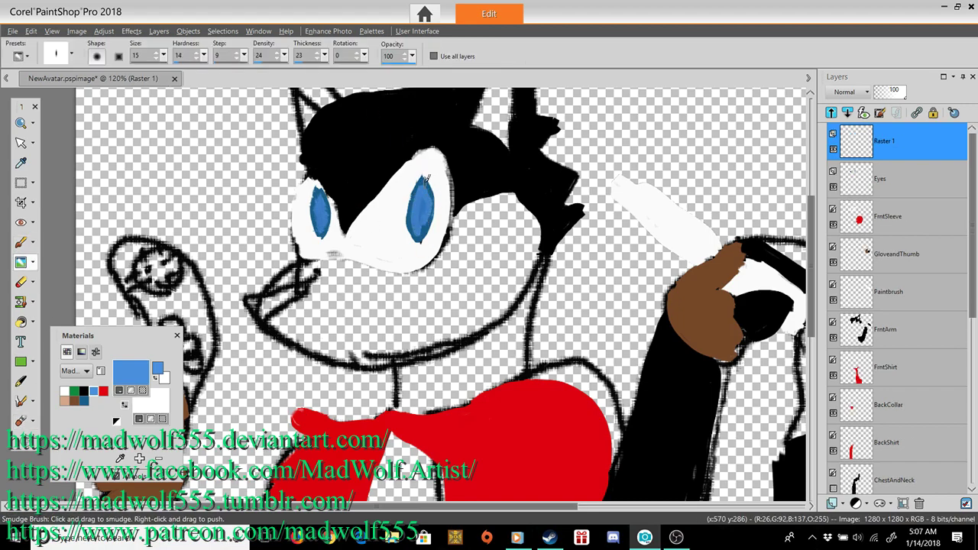
# Step: Paint black slit pupils in both eyes on a new art media layer and add small white highlights
pyautogui.click(84, 391)
pyautogui.click(20, 421)
pyautogui.moveTo(419, 229); pyautogui.dragTo(425, 184)
pyautogui.moveTo(323, 214); pyautogui.dragTo(323, 198)
pyautogui.hotkey('ctrl', 'z')
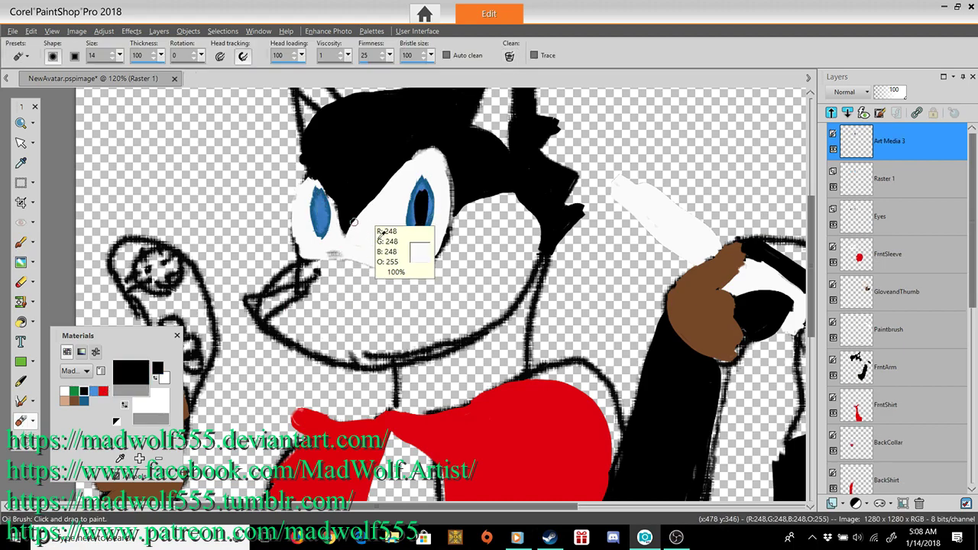
pyautogui.hotkey('ctrl', 'z')
pyautogui.moveTo(422, 194)
pyautogui.mouseDown()
pyautogui.moveTo(425, 227)
pyautogui.moveTo(421, 215)
pyautogui.mouseUp()
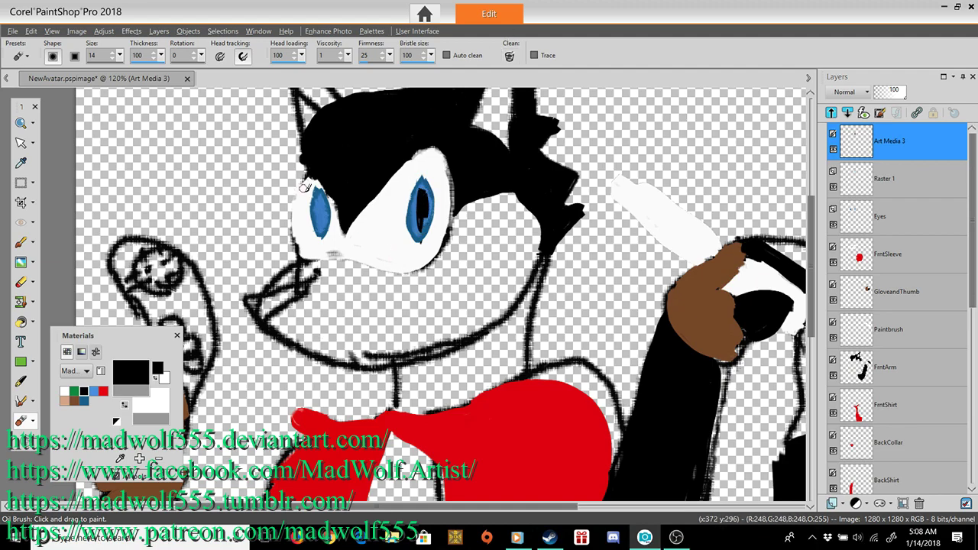
pyautogui.click(60, 391)
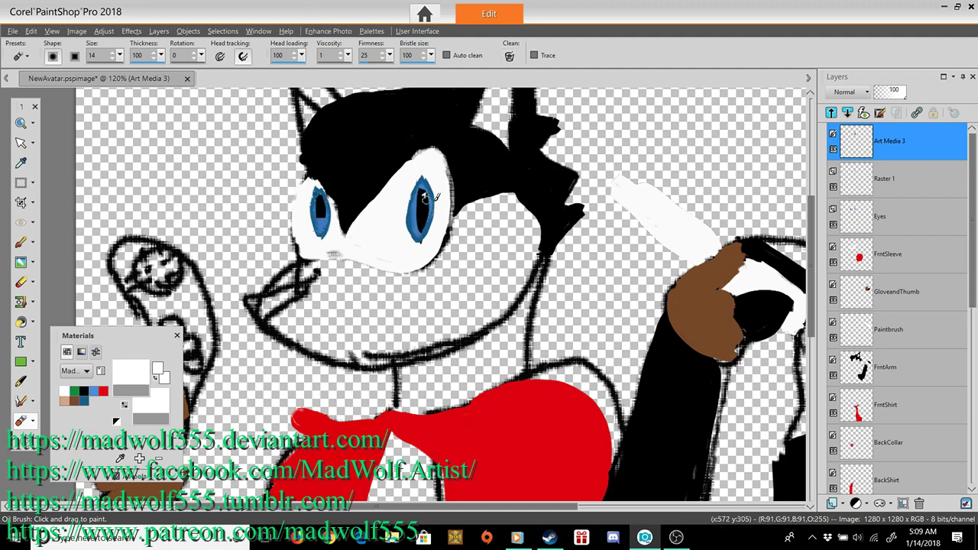
# Step: Fill the muzzle and cheek with tan on the GloveandThumb layer using a size 25 Oil Brush
pyautogui.moveTo(811, 231); pyautogui.dragTo(813, 198)
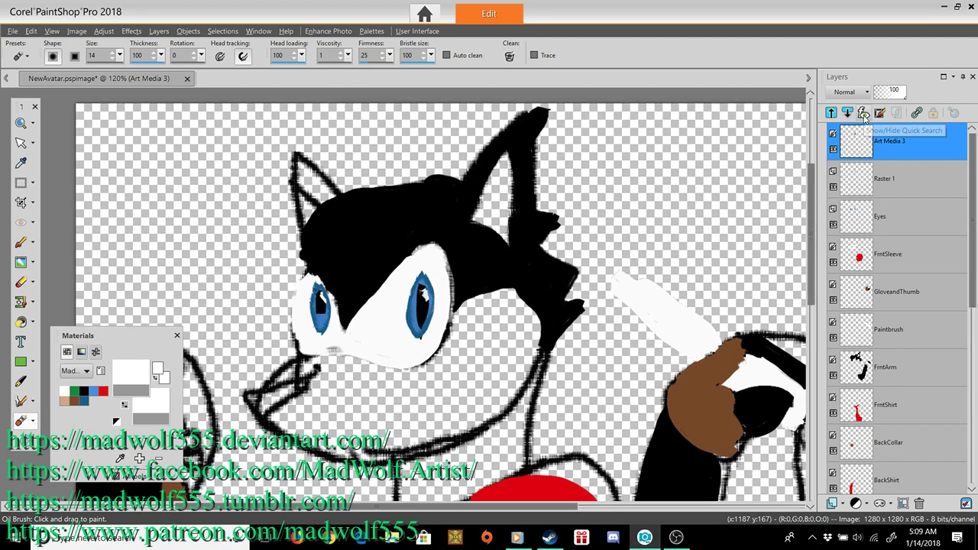
pyautogui.click(906, 290)
pyautogui.click(66, 397)
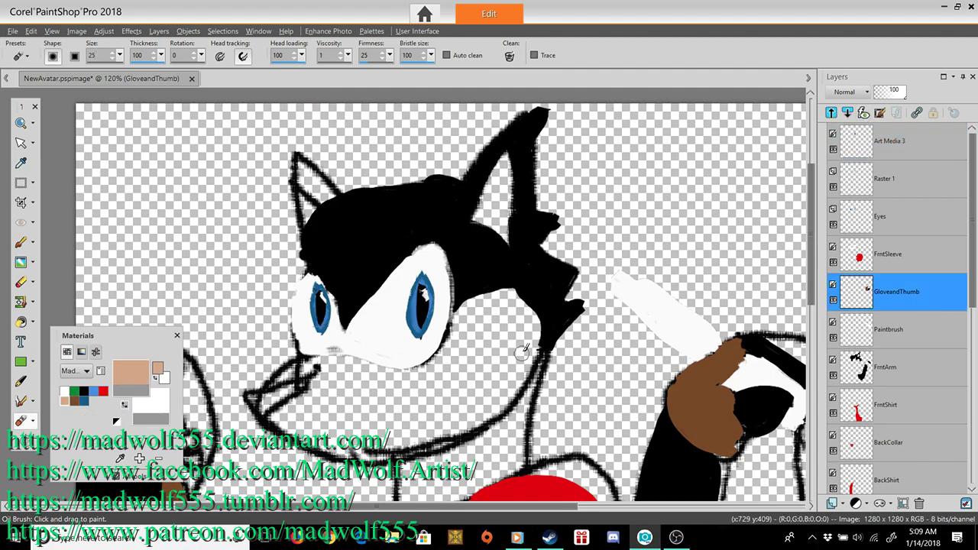
pyautogui.moveTo(461, 317)
pyautogui.mouseDown()
pyautogui.moveTo(430, 367)
pyautogui.moveTo(396, 379)
pyautogui.moveTo(355, 365)
pyautogui.moveTo(267, 365)
pyautogui.moveTo(243, 378)
pyautogui.mouseUp()
pyautogui.moveTo(517, 303)
pyautogui.mouseDown()
pyautogui.moveTo(520, 372)
pyautogui.moveTo(496, 291)
pyautogui.moveTo(447, 401)
pyautogui.moveTo(493, 354)
pyautogui.moveTo(473, 409)
pyautogui.moveTo(511, 386)
pyautogui.moveTo(243, 386)
pyautogui.mouseUp()
pyautogui.moveTo(462, 313)
pyautogui.mouseDown()
pyautogui.moveTo(504, 347)
pyautogui.moveTo(520, 323)
pyautogui.moveTo(487, 306)
pyautogui.moveTo(521, 295)
pyautogui.mouseUp()
pyautogui.moveTo(264, 384); pyautogui.dragTo(279, 407)
pyautogui.moveTo(422, 377)
pyautogui.mouseDown()
pyautogui.moveTo(461, 357)
pyautogui.moveTo(413, 410)
pyautogui.moveTo(435, 414)
pyautogui.moveTo(431, 436)
pyautogui.moveTo(494, 424)
pyautogui.moveTo(471, 424)
pyautogui.moveTo(405, 365)
pyautogui.moveTo(293, 412)
pyautogui.moveTo(355, 390)
pyautogui.moveTo(414, 387)
pyautogui.moveTo(388, 404)
pyautogui.mouseUp()
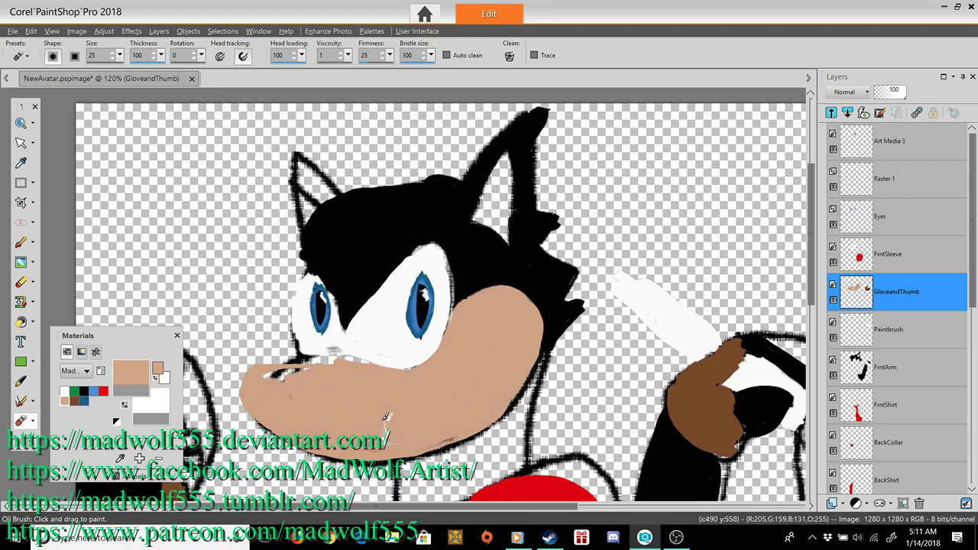
pyautogui.moveTo(489, 292)
pyautogui.mouseDown()
pyautogui.moveTo(359, 359)
pyautogui.moveTo(270, 376)
pyautogui.mouseUp()
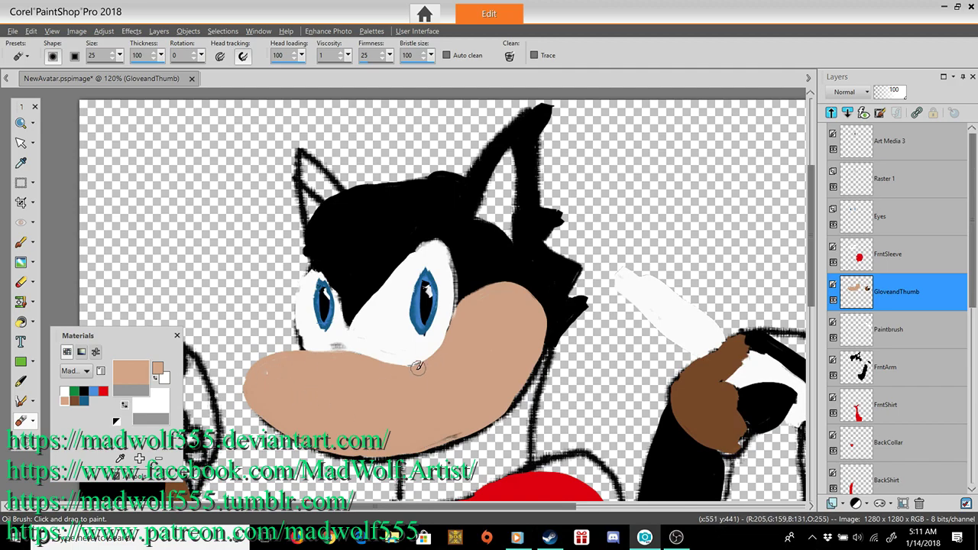
# Step: Highlight the cheek and muzzle in lighter tan, raising the brush size to 45, and blend with the Smudge Brush at size 26
pyautogui.click(131, 372)
pyautogui.click(489, 252)
pyautogui.click(551, 425)
pyautogui.moveTo(496, 322)
pyautogui.mouseDown()
pyautogui.moveTo(453, 365)
pyautogui.moveTo(493, 334)
pyautogui.moveTo(507, 365)
pyautogui.moveTo(481, 388)
pyautogui.mouseUp()
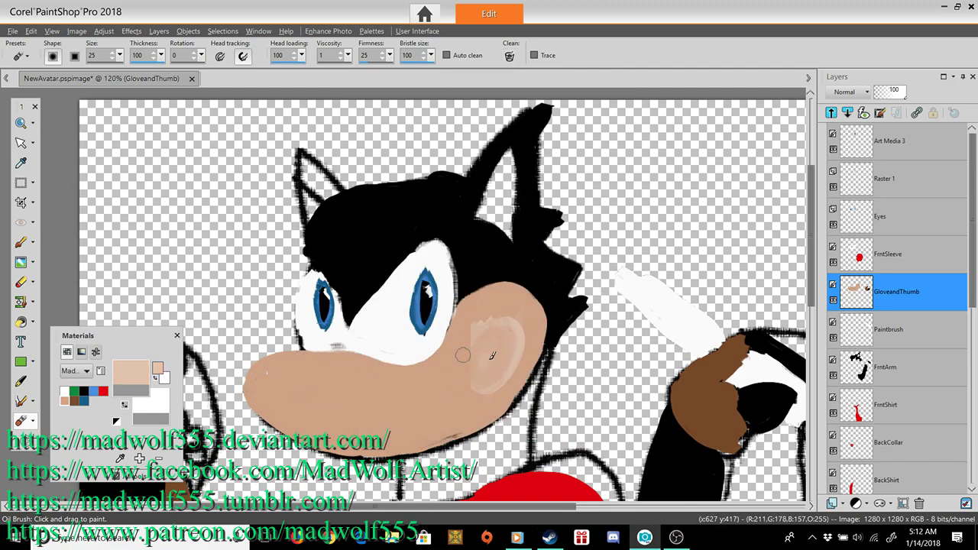
pyautogui.moveTo(468, 344); pyautogui.dragTo(324, 396)
pyautogui.moveTo(108, 56); pyautogui.dragTo(85, 56)
pyautogui.write('45')
pyautogui.moveTo(460, 382)
pyautogui.mouseDown()
pyautogui.moveTo(437, 339)
pyautogui.moveTo(307, 384)
pyautogui.moveTo(312, 401)
pyautogui.moveTo(454, 386)
pyautogui.moveTo(343, 375)
pyautogui.mouseUp()
pyautogui.click(21, 262)
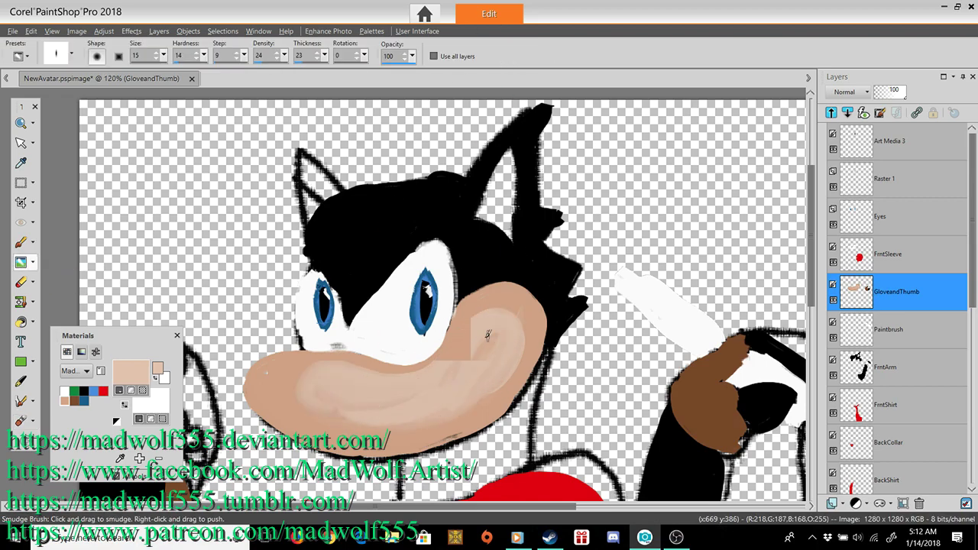
pyautogui.write('26')
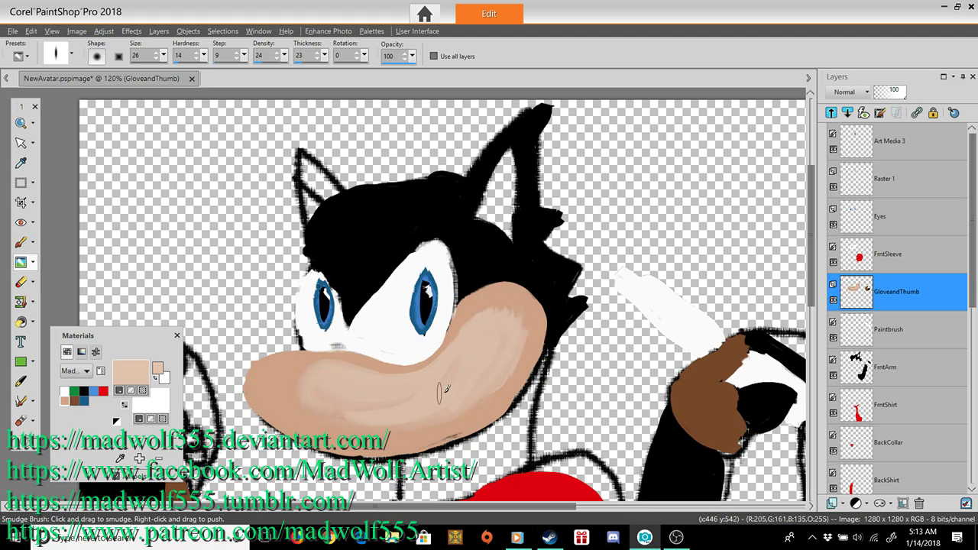
# Step: Paint a black nose at the muzzle tip with a size 15 Oil Brush on a new art media layer above GloveandThumb
pyautogui.click(85, 392)
pyautogui.click(21, 421)
pyautogui.moveTo(108, 56); pyautogui.dragTo(85, 55)
pyautogui.write('15')
pyautogui.click(84, 392)
pyautogui.moveTo(244, 368)
pyautogui.mouseDown()
pyautogui.moveTo(254, 388)
pyautogui.moveTo(246, 370)
pyautogui.moveTo(264, 365)
pyautogui.moveTo(268, 380)
pyautogui.mouseUp()
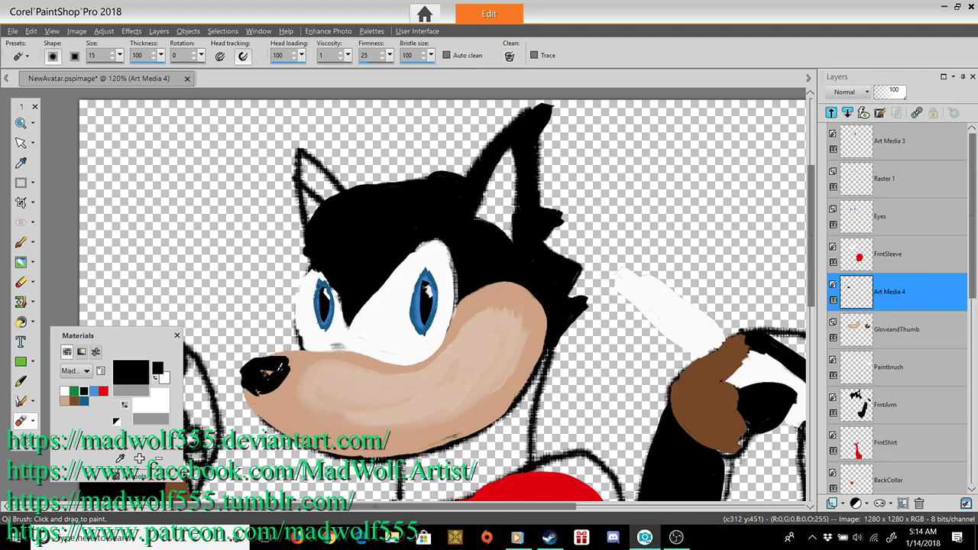
# Step: Paint a curved white grin with a pointed fang on the muzzle, undoing the faulty strokes
pyautogui.click(64, 391)
pyautogui.moveTo(426, 415)
pyautogui.mouseDown()
pyautogui.moveTo(437, 440)
pyautogui.moveTo(431, 420)
pyautogui.moveTo(366, 432)
pyautogui.mouseUp()
pyautogui.moveTo(432, 411)
pyautogui.mouseDown()
pyautogui.moveTo(499, 345)
pyautogui.moveTo(443, 415)
pyautogui.mouseUp()
pyautogui.moveTo(451, 403)
pyautogui.mouseDown()
pyautogui.moveTo(491, 367)
pyautogui.moveTo(482, 385)
pyautogui.mouseUp()
pyautogui.hotkey('ctrl', 'z')
pyautogui.hotkey('ctrl', 'z')
pyautogui.hotkey('ctrl', 'z')
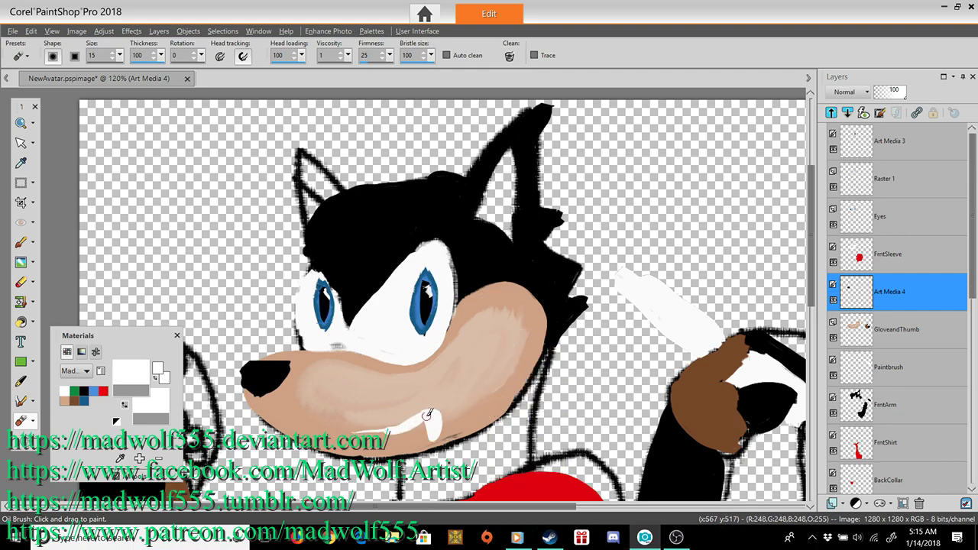
pyautogui.moveTo(406, 430)
pyautogui.mouseDown()
pyautogui.moveTo(467, 382)
pyautogui.moveTo(428, 428)
pyautogui.mouseUp()
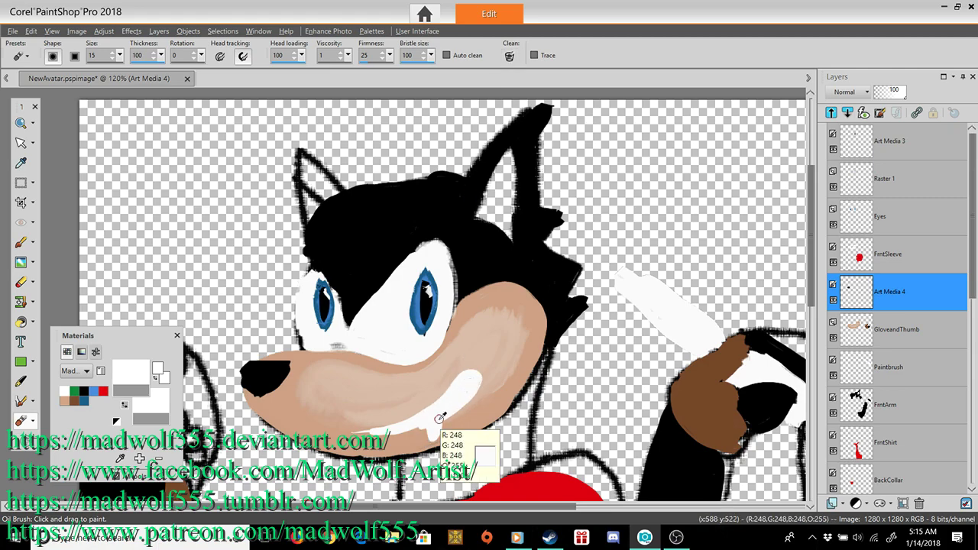
# Step: Show the BackArm&SegaPad layer again and select the GloveandThumb layer
pyautogui.click(914, 325)
pyautogui.moveTo(972, 276); pyautogui.dragTo(972, 349)
pyautogui.scroll(4, 902, 267)
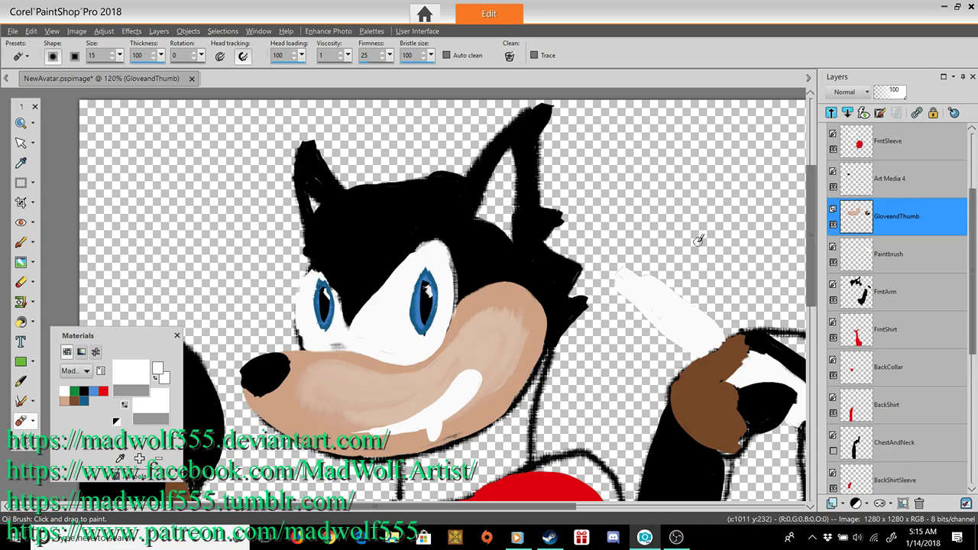
# Step: Paint the insides of both ears tan on a new art media layer above GloveandThumb and pick a new foreground colour
pyautogui.click(65, 401)
pyautogui.moveTo(309, 204); pyautogui.dragTo(306, 186)
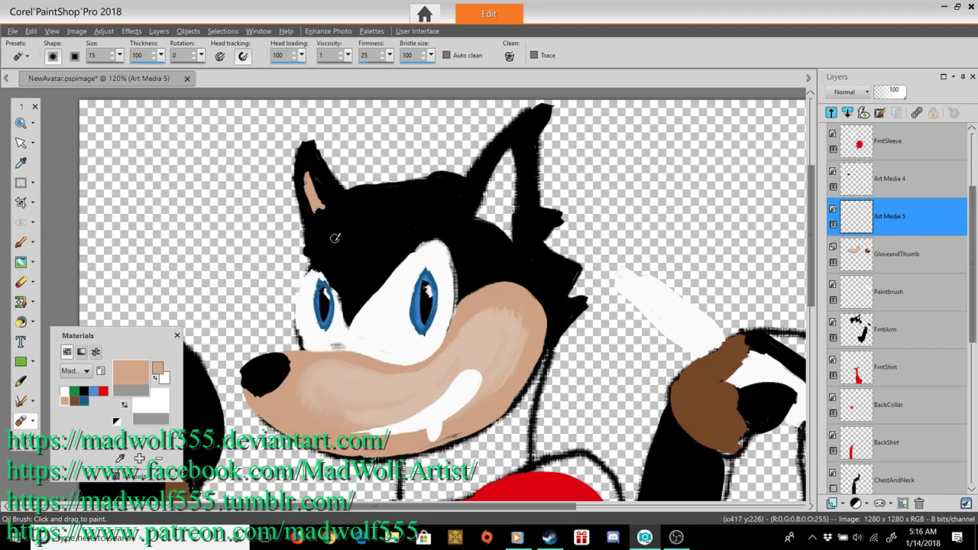
pyautogui.moveTo(510, 216)
pyautogui.mouseDown()
pyautogui.moveTo(500, 159)
pyautogui.moveTo(513, 225)
pyautogui.moveTo(513, 144)
pyautogui.moveTo(473, 218)
pyautogui.moveTo(511, 242)
pyautogui.moveTo(498, 202)
pyautogui.moveTo(487, 230)
pyautogui.moveTo(491, 154)
pyautogui.mouseUp()
pyautogui.click(128, 375)
pyautogui.click(588, 214)
pyautogui.click(539, 427)
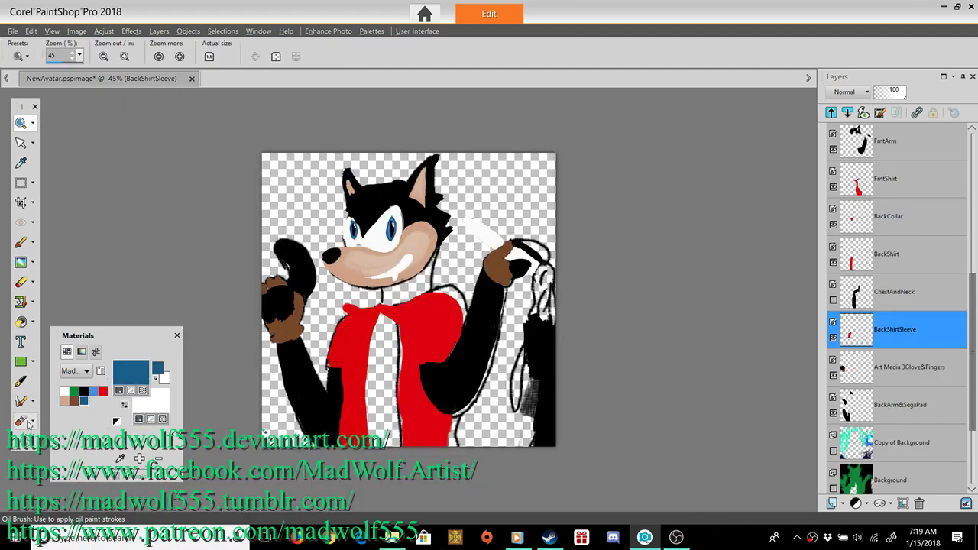
pyautogui.click(841, 503)
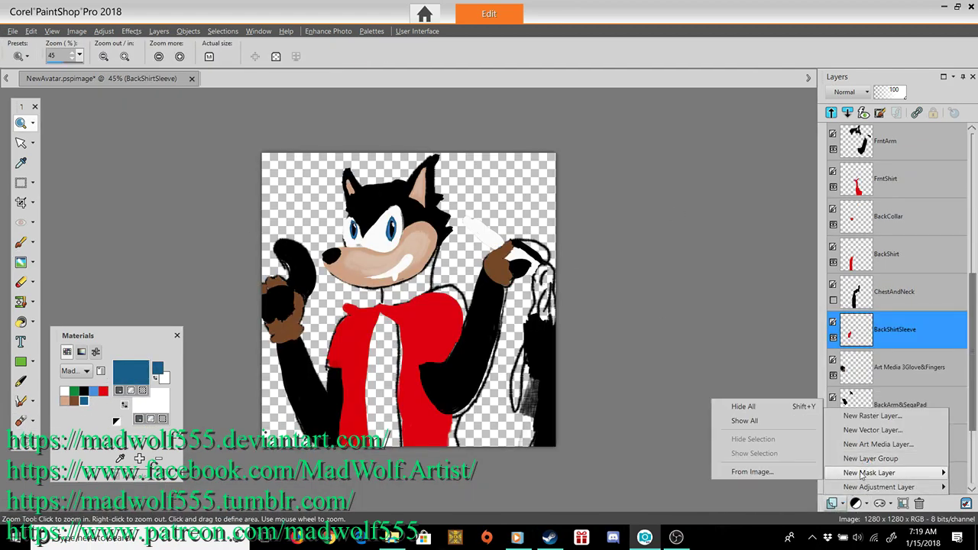
pyautogui.moveTo(892, 486)
pyautogui.click(78, 271)
pyautogui.scroll(4, 332, 343)
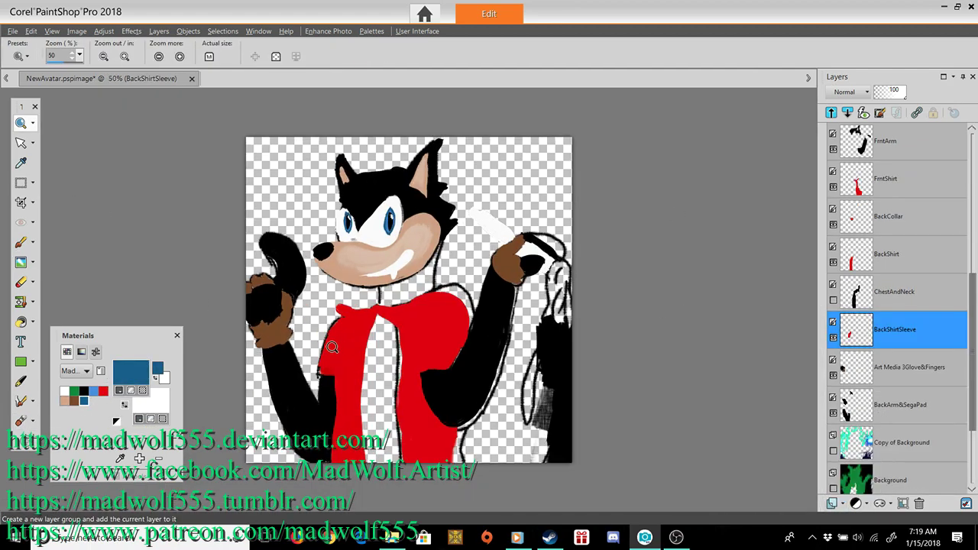
# Step: Paint blue plaid stripes on the BackShirtSleeve layer with a size 40 Oil Brush, undoing the faulty strokes
pyautogui.click(22, 422)
pyautogui.write('250')
pyautogui.doubleClick(94, 55)
pyautogui.write('40')
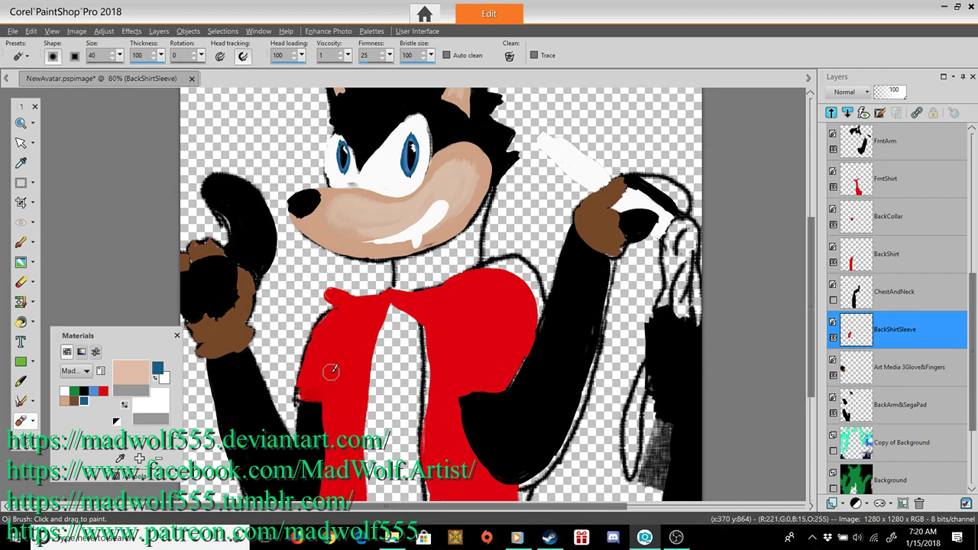
pyautogui.click(84, 401)
pyautogui.click(509, 56)
pyautogui.moveTo(333, 357); pyautogui.dragTo(312, 349)
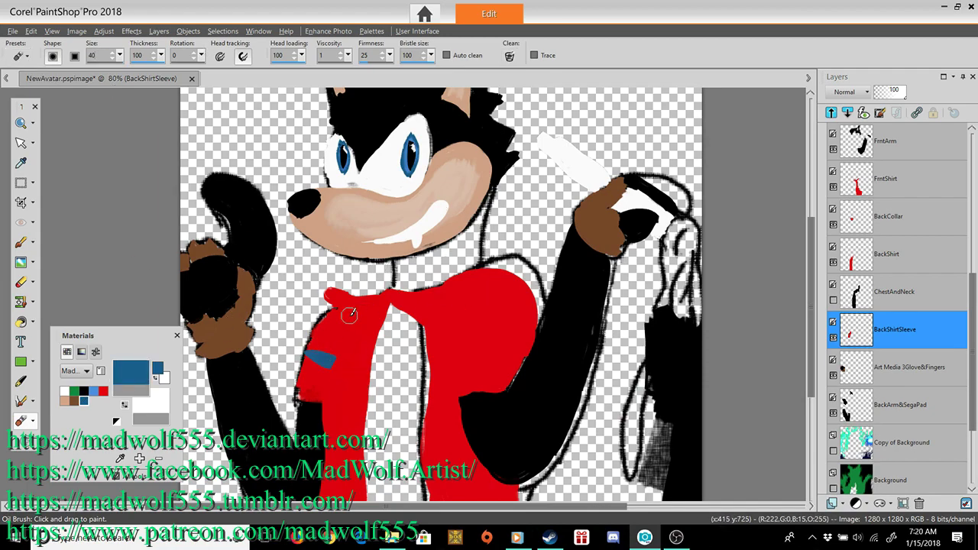
pyautogui.hotkey('ctrl', 'z')
pyautogui.hotkey('ctrl', 'z')
pyautogui.moveTo(339, 309); pyautogui.dragTo(321, 396)
# Step: Edge the blue stripes on the back sleeve in white with a size 15 Oil Brush
pyautogui.click(65, 391)
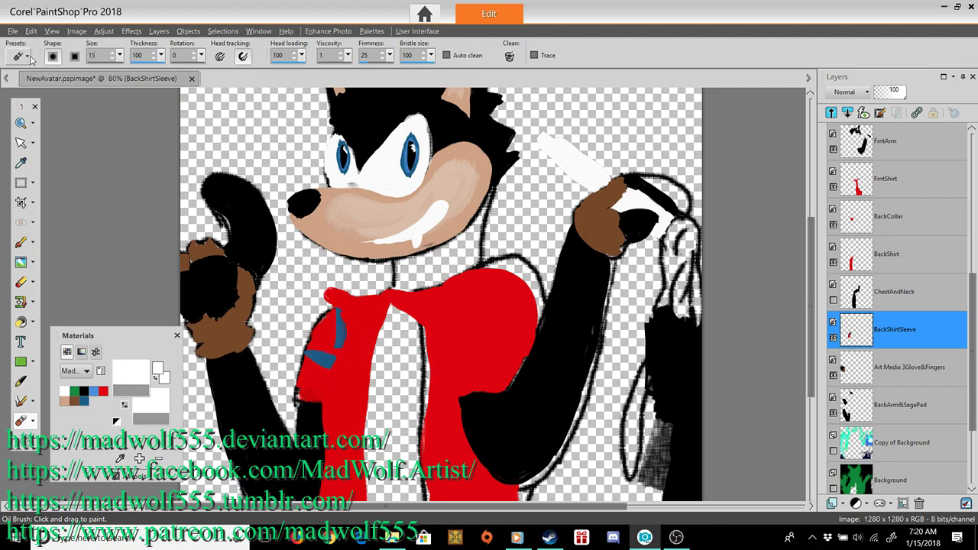
pyautogui.click(22, 123)
pyautogui.click(330, 355)
pyautogui.click(20, 420)
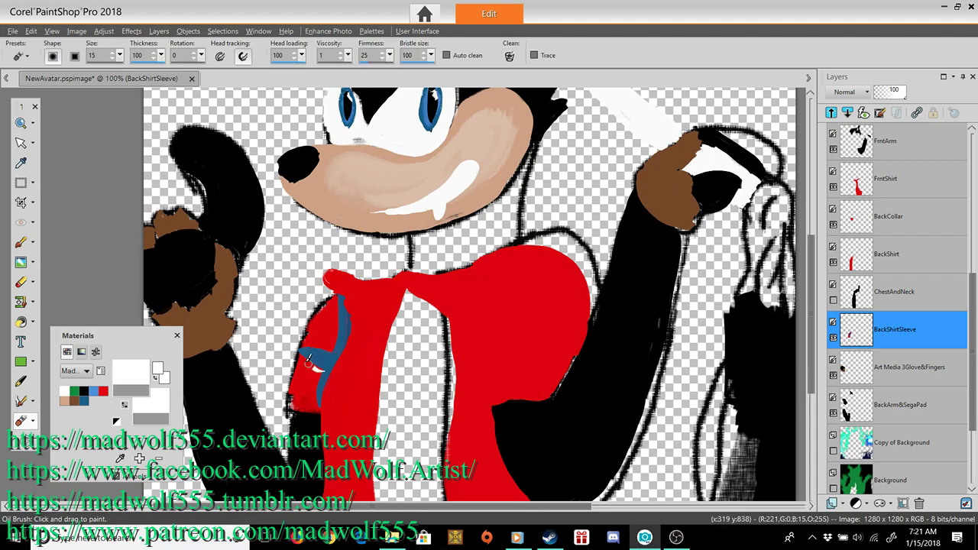
# Step: Paint blue stripes down and across the BackShirt layer and over the back collar with a size 40 Oil Brush
pyautogui.click(920, 254)
pyautogui.click(84, 402)
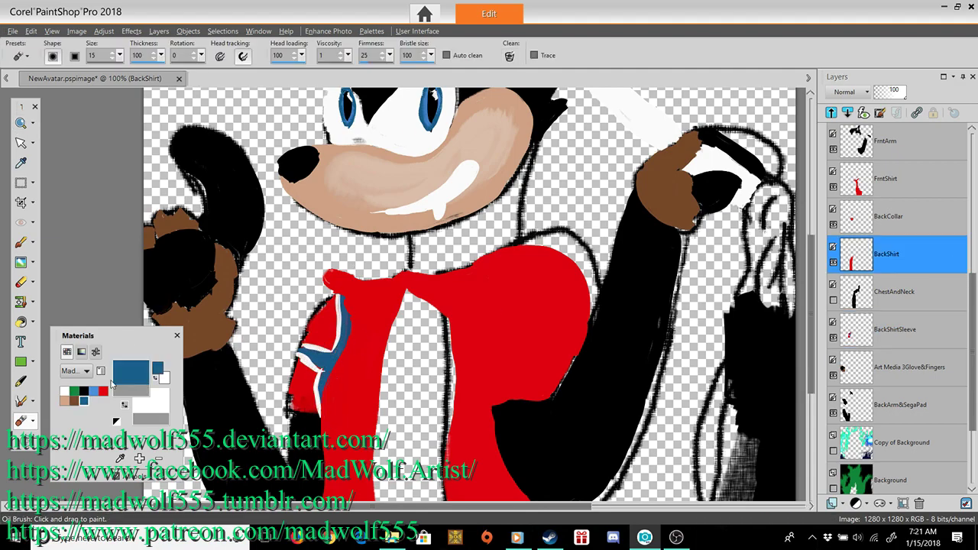
pyautogui.moveTo(380, 351); pyautogui.dragTo(333, 353)
pyautogui.scroll(-3, 497, 350)
pyautogui.moveTo(372, 248); pyautogui.dragTo(342, 444)
pyautogui.click(510, 56)
pyautogui.moveTo(375, 229); pyautogui.dragTo(341, 344)
pyautogui.click(510, 57)
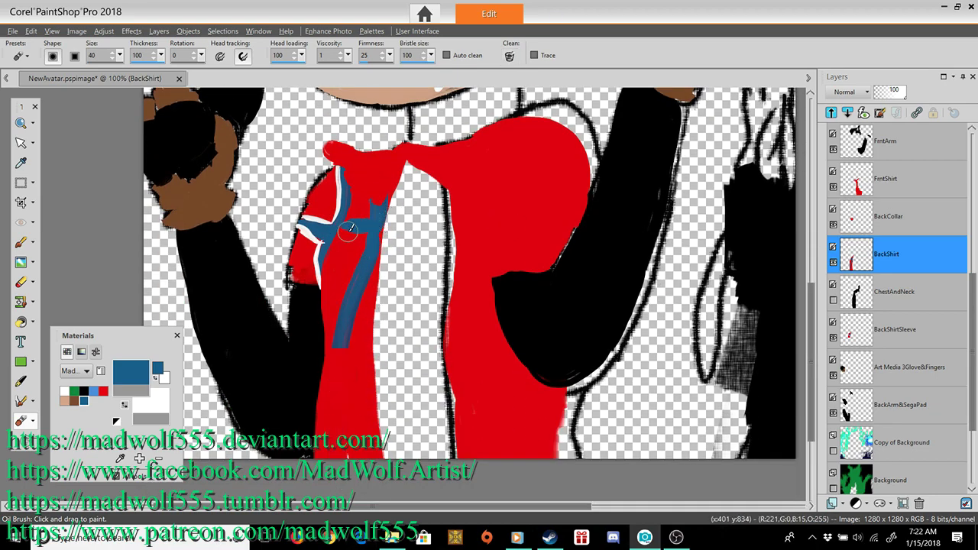
pyautogui.moveTo(376, 203)
pyautogui.mouseDown()
pyautogui.moveTo(399, 155)
pyautogui.moveTo(330, 153)
pyautogui.mouseUp()
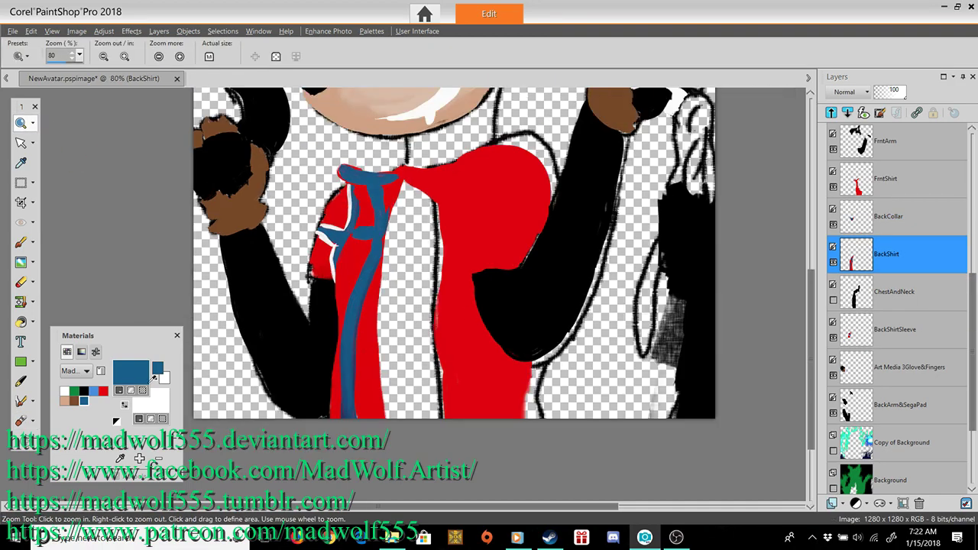
# Step: Edge the upper blue stripes on the BackShirt layer in white with a size 15 Oil Brush, undoing the faulty strokes
pyautogui.click(64, 392)
pyautogui.click(23, 421)
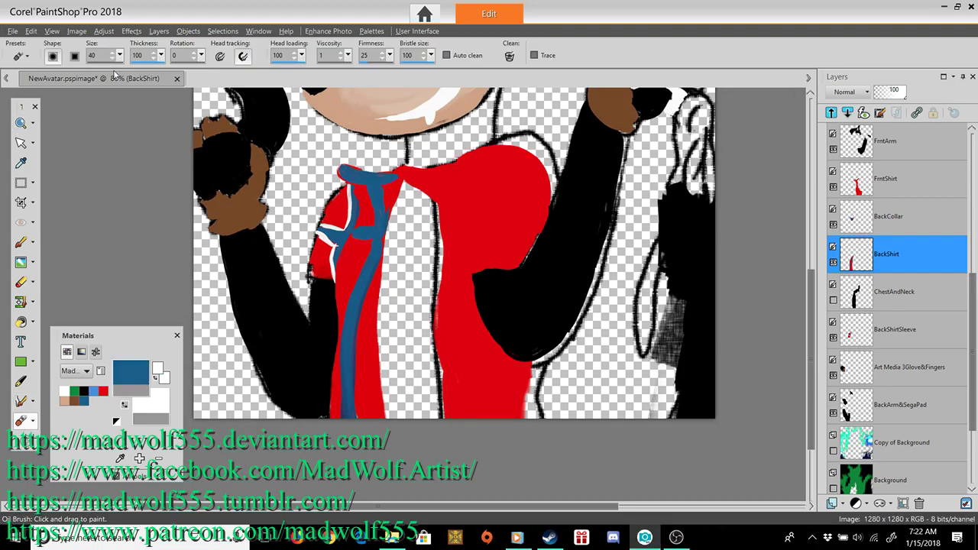
pyautogui.click(64, 391)
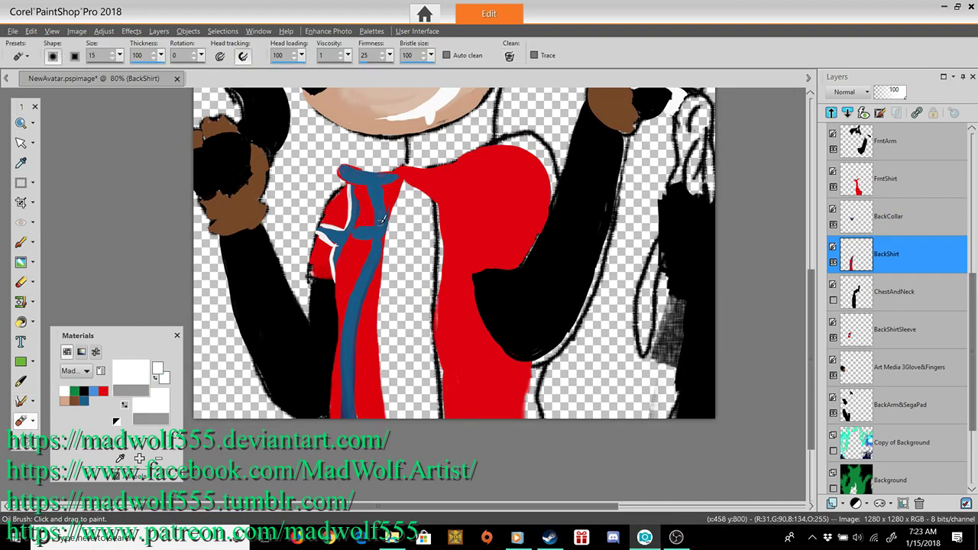
pyautogui.hotkey('ctrl', 'z')
pyautogui.moveTo(386, 241)
pyautogui.mouseDown()
pyautogui.moveTo(358, 337)
pyautogui.moveTo(355, 416)
pyautogui.mouseUp()
pyautogui.click(509, 57)
pyautogui.hotkey('ctrl', 'z')
pyautogui.hotkey('ctrl', 'z')
pyautogui.moveTo(369, 283); pyautogui.dragTo(357, 347)
pyautogui.moveTo(372, 243); pyautogui.dragTo(337, 375)
pyautogui.hotkey('ctrl', 'z')
pyautogui.hotkey('ctrl', 'z')
pyautogui.hotkey('ctrl', 'z')
pyautogui.hotkey('ctrl', 'z')
# Step: Add blue crossbars low on the BackShirt layer at size 40, and edge them and the back collar in white at size 15
pyautogui.click(510, 57)
pyautogui.moveTo(373, 353); pyautogui.dragTo(348, 353)
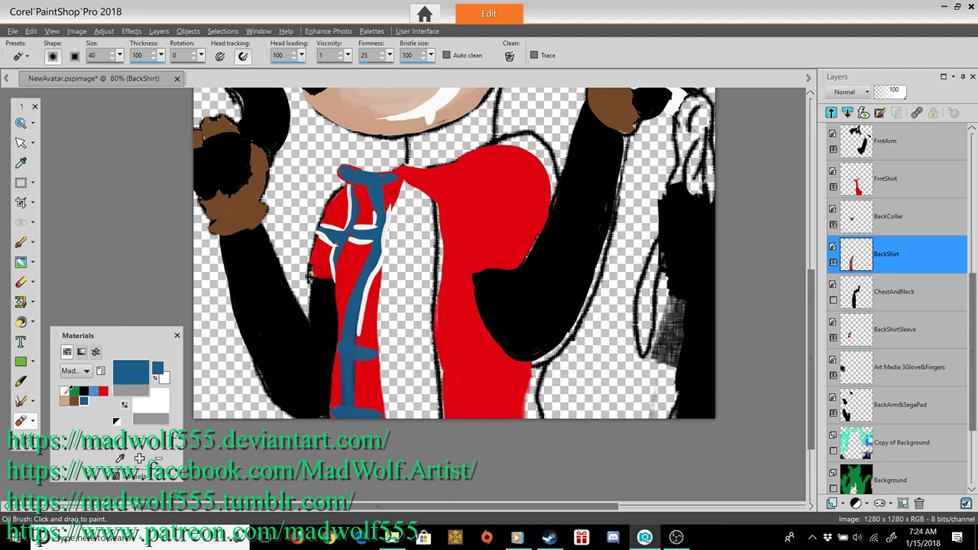
pyautogui.click(68, 389)
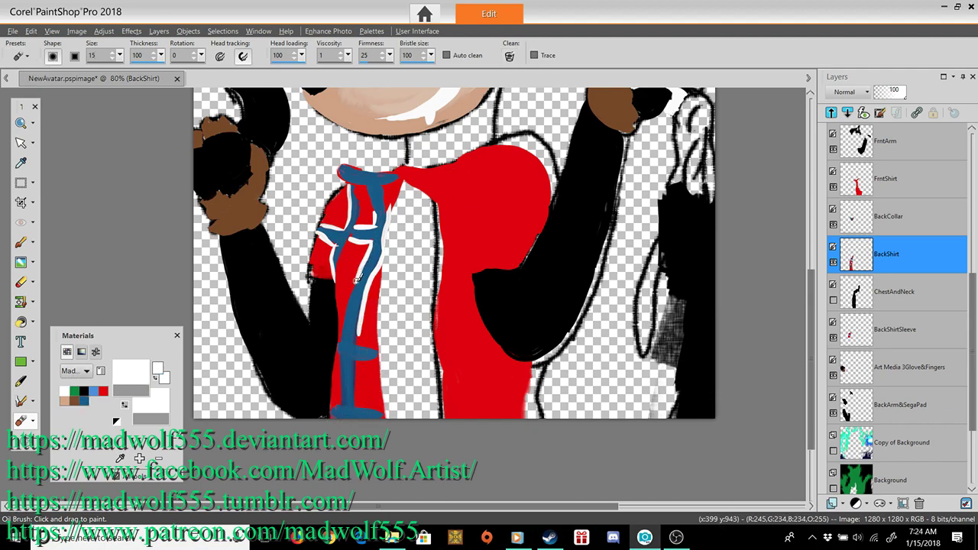
pyautogui.moveTo(335, 356)
pyautogui.mouseDown()
pyautogui.moveTo(343, 356)
pyautogui.moveTo(339, 402)
pyautogui.moveTo(359, 361)
pyautogui.mouseUp()
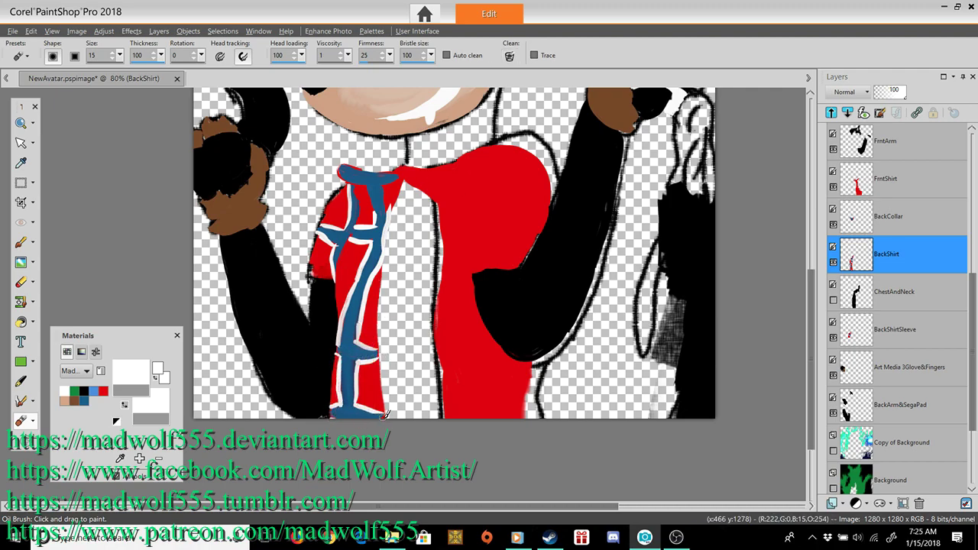
pyautogui.click(929, 210)
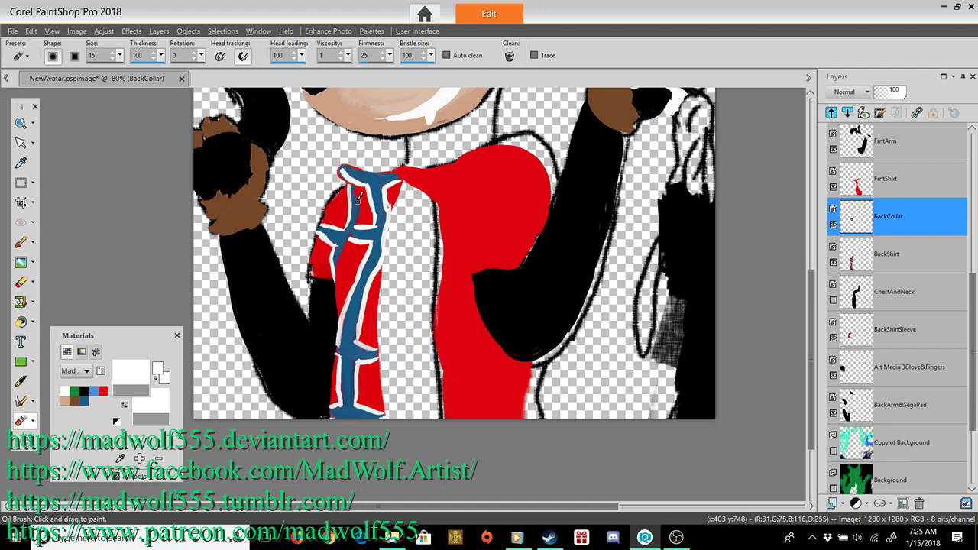
# Step: Paint blue plaid stripes on the FrntShirt layer with a size 40 Oil Brush, undoing the faulty stroke
pyautogui.click(902, 180)
pyautogui.click(84, 401)
pyautogui.click(17, 55)
pyautogui.moveTo(442, 353); pyautogui.dragTo(488, 328)
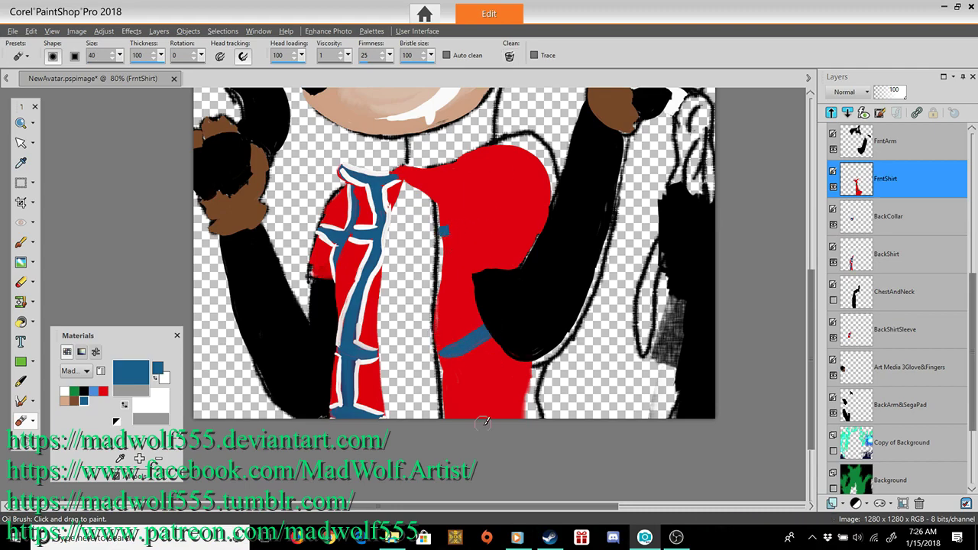
pyautogui.moveTo(451, 168)
pyautogui.mouseDown()
pyautogui.moveTo(394, 173)
pyautogui.moveTo(472, 357)
pyautogui.moveTo(469, 415)
pyautogui.mouseUp()
pyautogui.click(510, 57)
pyautogui.hotkey('ctrl', 'z')
pyautogui.scroll(5, 958, 292)
# Step: Paint curved blue plaid bands across the FrntSleeve layer with a size 40 Oil Brush
pyautogui.click(888, 179)
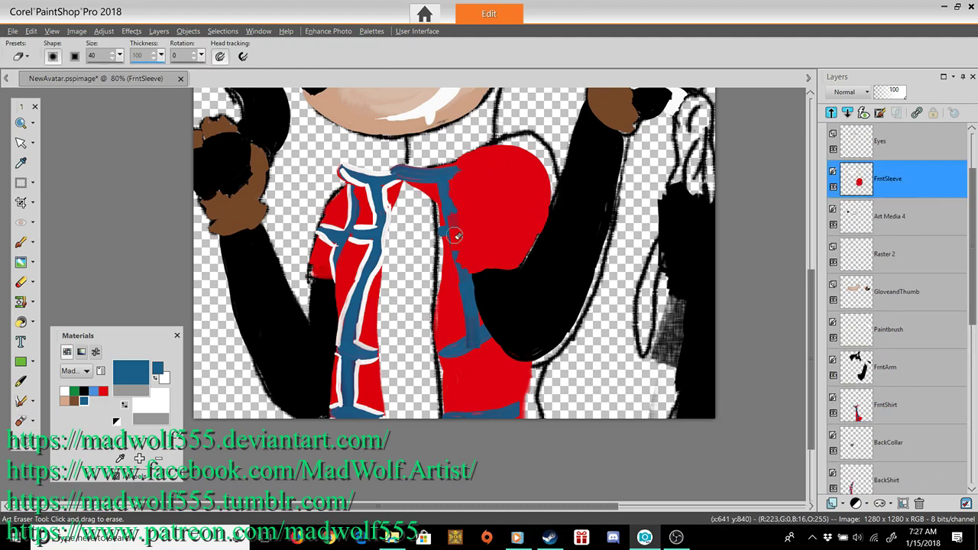
pyautogui.click(21, 421)
pyautogui.moveTo(461, 163)
pyautogui.mouseDown()
pyautogui.moveTo(522, 288)
pyautogui.moveTo(459, 162)
pyautogui.mouseUp()
pyautogui.hotkey('ctrl', 'z')
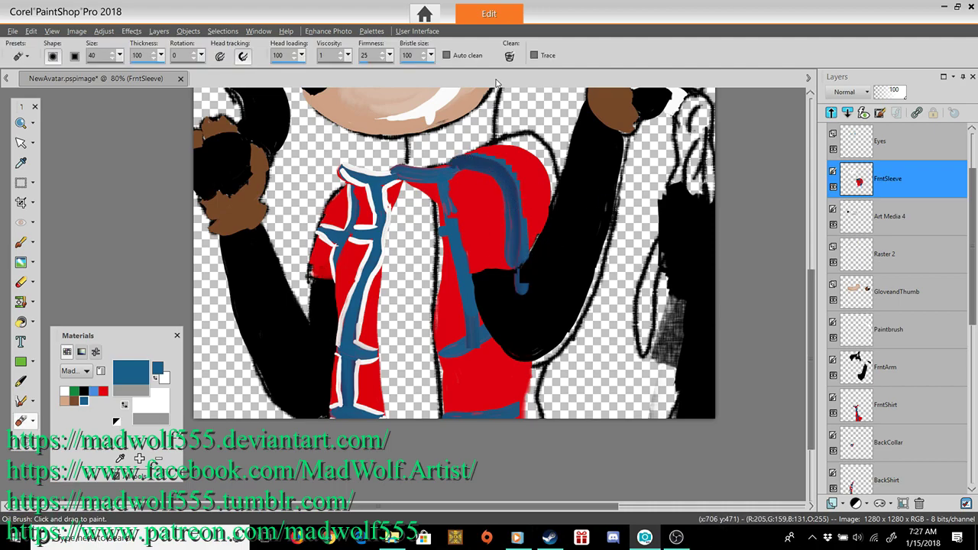
pyautogui.scroll(-2, 529, 156)
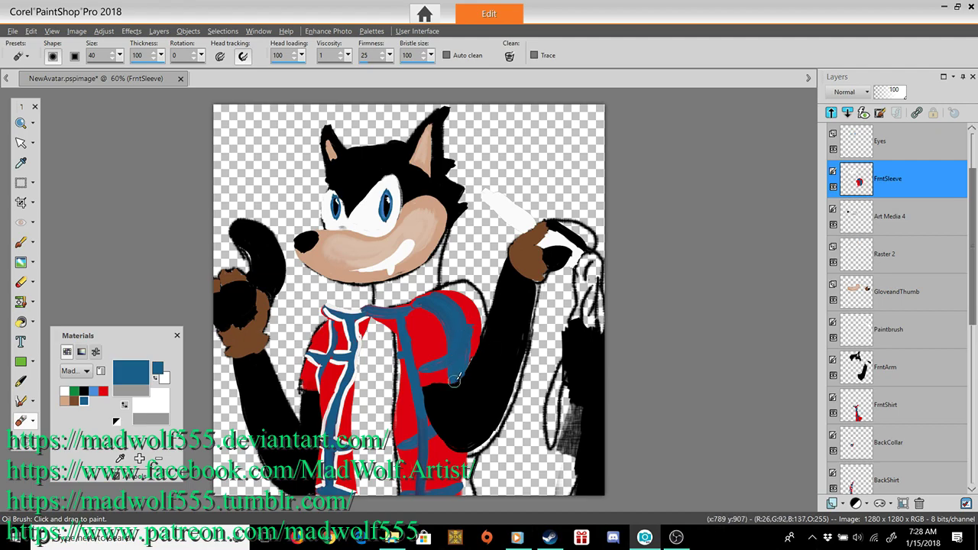
# Step: Edge the blue stripes on the FrntShirt and FrntSleeve layers in white with a size 15 Oil Brush
pyautogui.click(917, 406)
pyautogui.click(65, 391)
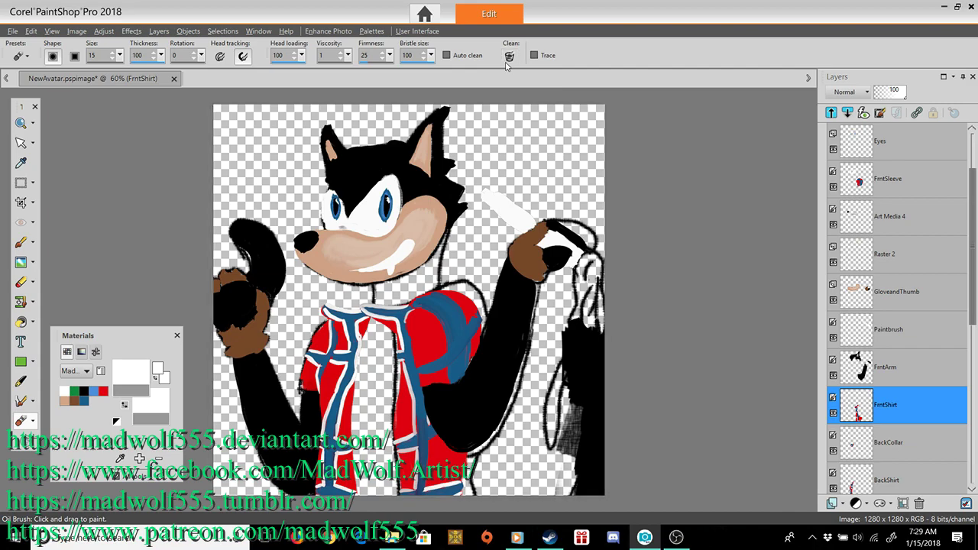
pyautogui.click(902, 183)
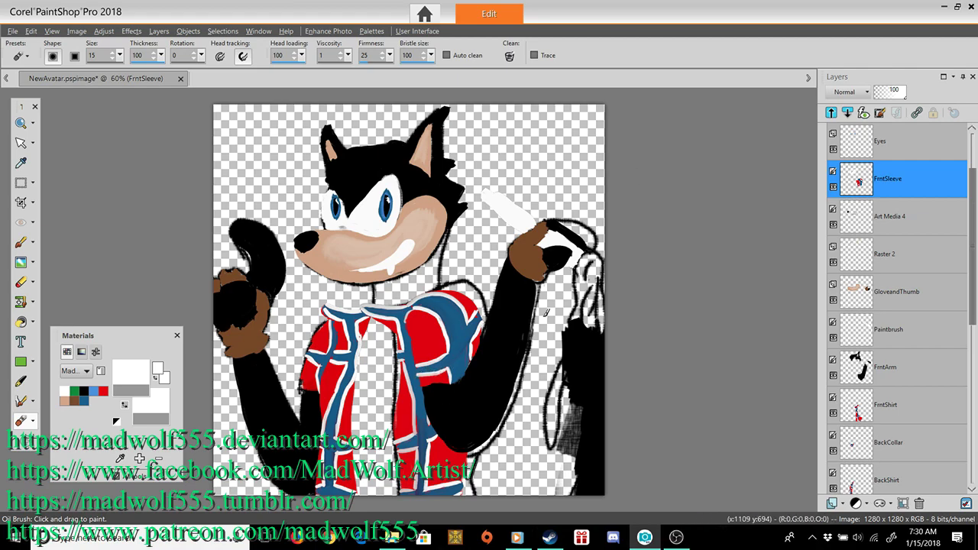
# Step: Show the ChestAndNeck layer and paint white fur on the chest and throat with the Oil Brush
pyautogui.scroll(-3, 898, 306)
pyautogui.click(898, 405)
pyautogui.moveTo(372, 347); pyautogui.dragTo(385, 405)
pyautogui.moveTo(370, 326); pyautogui.dragTo(379, 332)
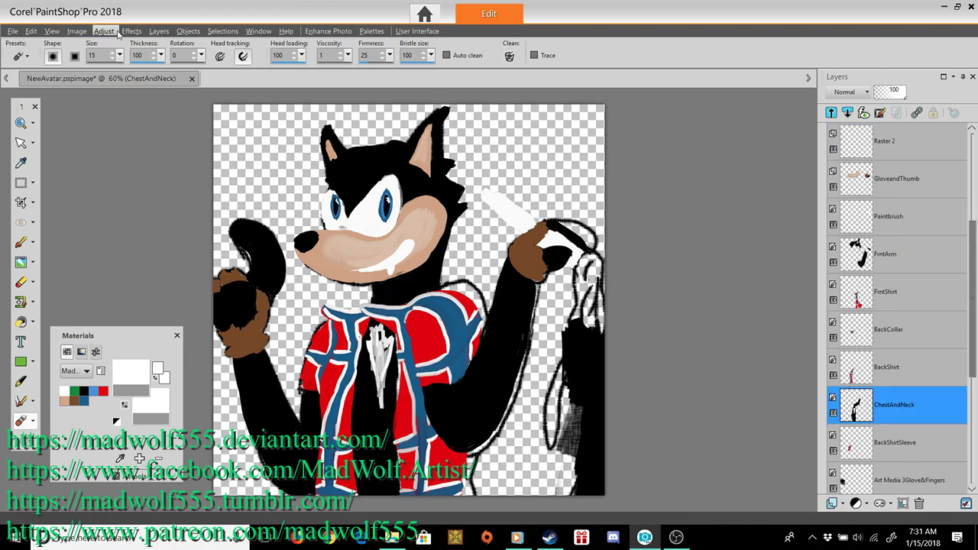
pyautogui.moveTo(381, 383)
pyautogui.mouseDown()
pyautogui.moveTo(373, 350)
pyautogui.moveTo(380, 425)
pyautogui.moveTo(385, 342)
pyautogui.mouseUp()
pyautogui.moveTo(385, 296)
pyautogui.mouseDown()
pyautogui.moveTo(387, 306)
pyautogui.moveTo(383, 292)
pyautogui.mouseUp()
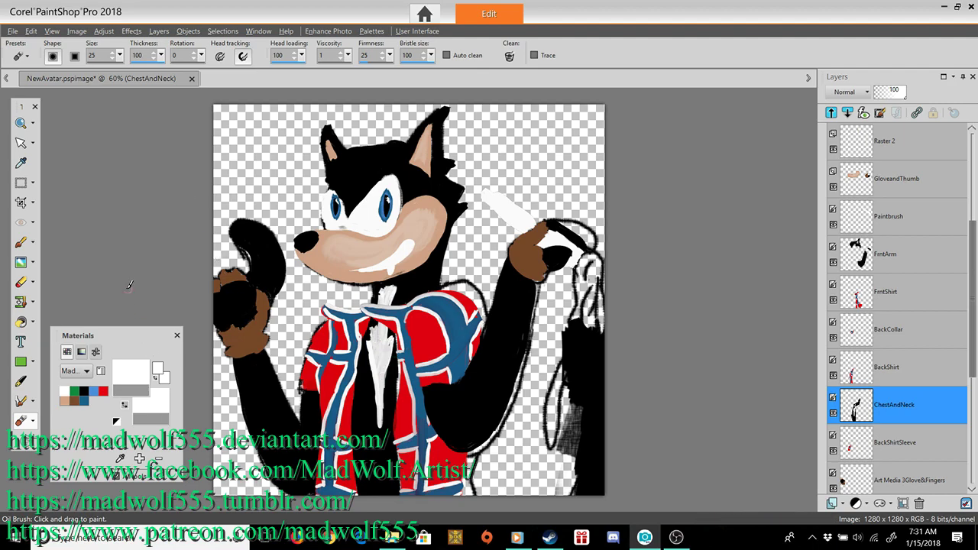
# Step: Smudge the edges of the white chest and throat fur outward with a Smudge Brush of size 40 and thickness 8
pyautogui.click(21, 262)
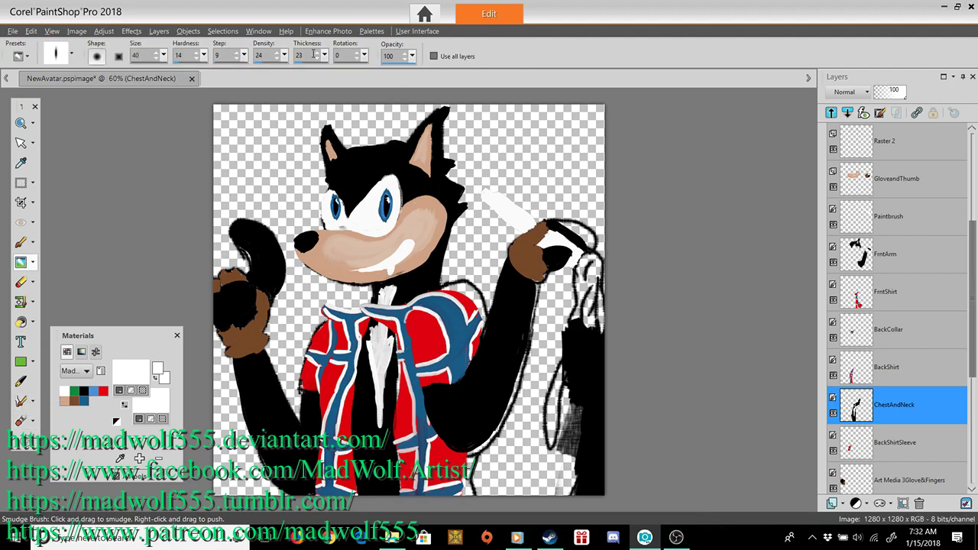
pyautogui.scroll(2, 371, 348)
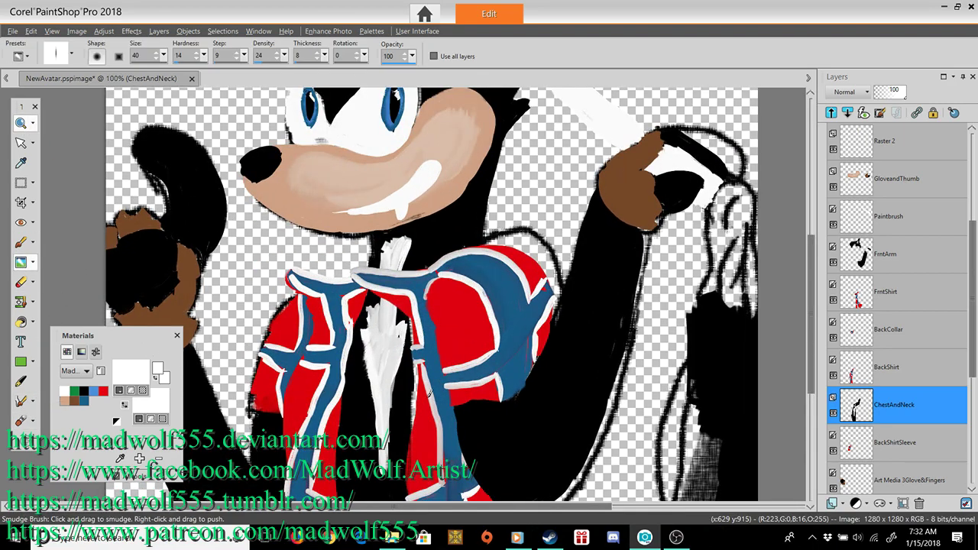
pyautogui.moveTo(395, 258); pyautogui.dragTo(408, 227)
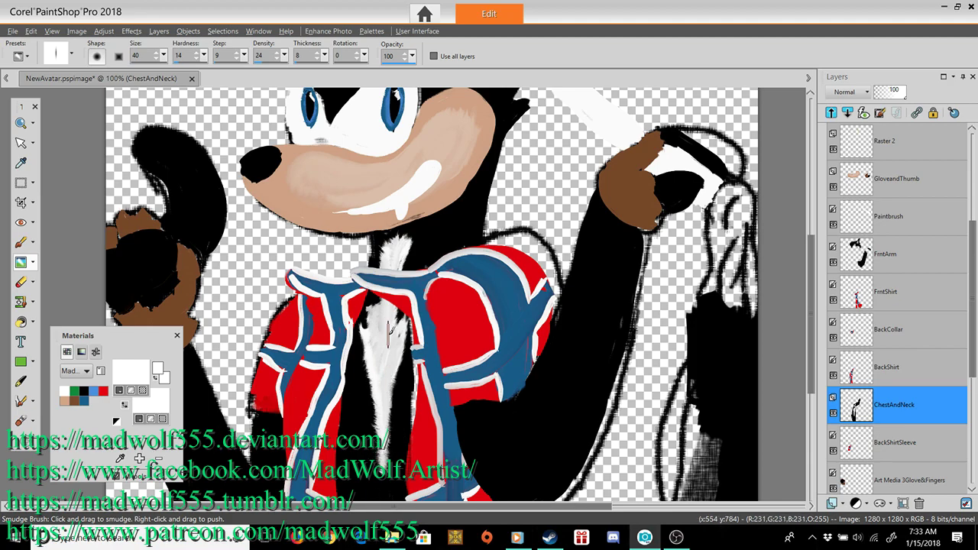
# Step: Paint the large paintbrush's bristles tan on the Paintbrush layer with a size 25 Oil Brush
pyautogui.moveTo(811, 323)
pyautogui.mouseDown()
pyautogui.moveTo(812, 258)
pyautogui.moveTo(811, 310)
pyautogui.mouseUp()
pyautogui.click(938, 218)
pyautogui.click(64, 401)
pyautogui.click(21, 420)
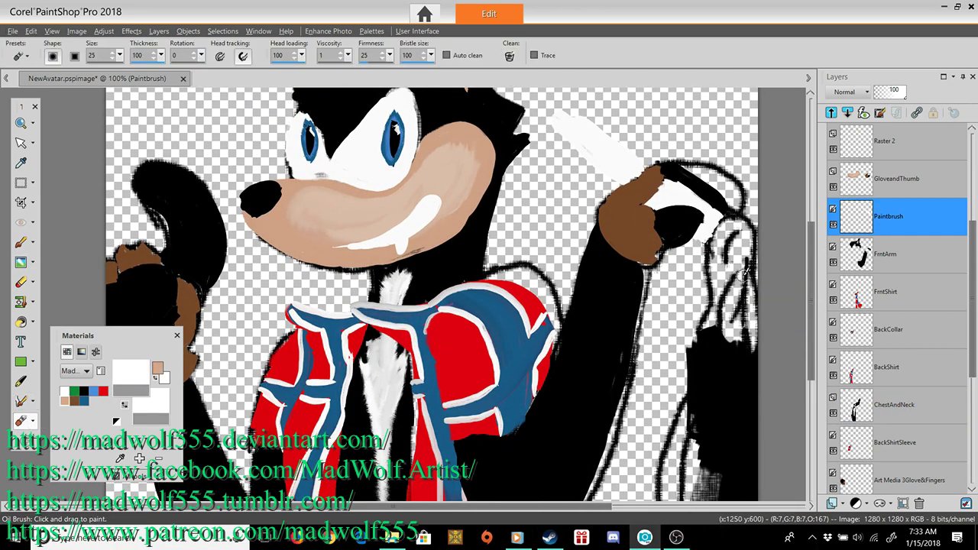
pyautogui.click(64, 401)
pyautogui.moveTo(751, 290)
pyautogui.mouseDown()
pyautogui.moveTo(751, 228)
pyautogui.moveTo(728, 327)
pyautogui.moveTo(730, 260)
pyautogui.moveTo(737, 245)
pyautogui.moveTo(753, 302)
pyautogui.moveTo(747, 360)
pyautogui.moveTo(714, 356)
pyautogui.moveTo(722, 374)
pyautogui.mouseUp()
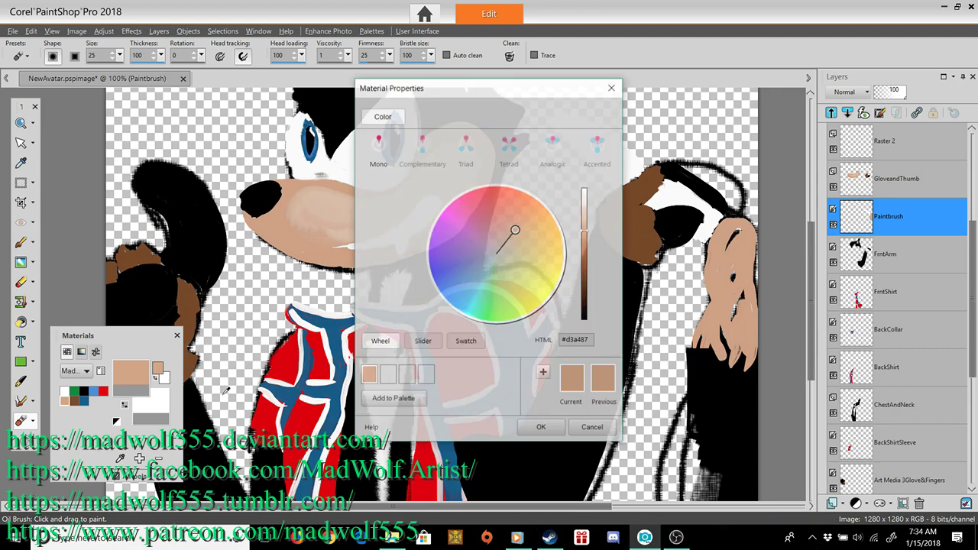
pyautogui.moveTo(728, 225); pyautogui.dragTo(713, 280)
pyautogui.moveTo(743, 246); pyautogui.dragTo(718, 318)
pyautogui.moveTo(729, 265); pyautogui.dragTo(707, 325)
pyautogui.moveTo(754, 256)
pyautogui.mouseDown()
pyautogui.moveTo(748, 335)
pyautogui.moveTo(721, 281)
pyautogui.mouseUp()
pyautogui.moveTo(745, 308)
pyautogui.mouseDown()
pyautogui.moveTo(737, 366)
pyautogui.moveTo(718, 353)
pyautogui.mouseUp()
pyautogui.moveTo(700, 324); pyautogui.dragTo(694, 354)
pyautogui.click(511, 57)
pyautogui.moveTo(751, 285); pyautogui.dragTo(749, 356)
# Step: Lighten the tan foreground colour and paint pale highlight strands over the paintbrush's bristles
pyautogui.click(130, 372)
pyautogui.click(585, 207)
pyautogui.click(542, 428)
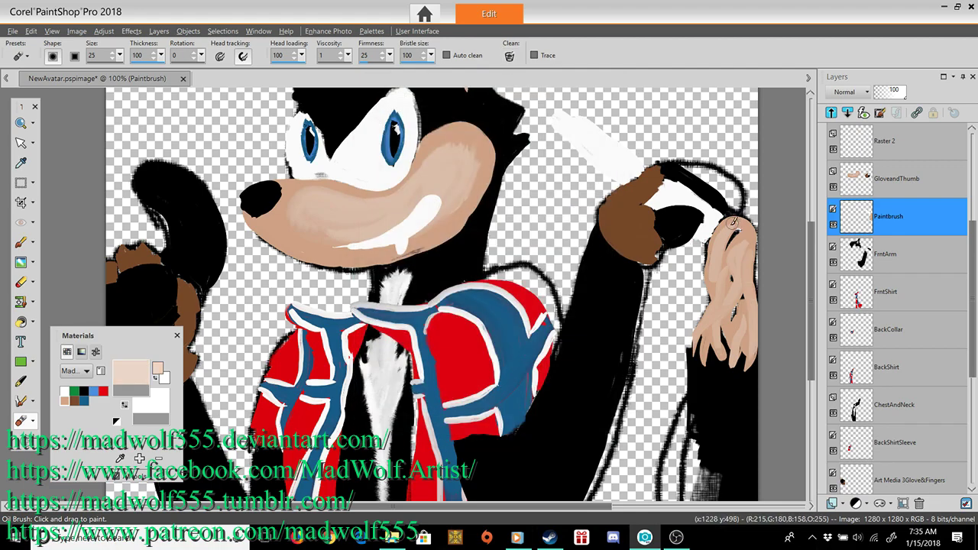
pyautogui.moveTo(736, 226); pyautogui.dragTo(709, 289)
pyautogui.moveTo(725, 312); pyautogui.dragTo(706, 352)
pyautogui.moveTo(721, 283); pyautogui.dragTo(708, 353)
pyautogui.click(509, 56)
pyautogui.moveTo(748, 236)
pyautogui.mouseDown()
pyautogui.moveTo(723, 284)
pyautogui.moveTo(723, 348)
pyautogui.mouseUp()
pyautogui.moveTo(757, 301)
pyautogui.mouseDown()
pyautogui.moveTo(742, 367)
pyautogui.moveTo(713, 382)
pyautogui.mouseUp()
pyautogui.moveTo(740, 301); pyautogui.dragTo(720, 338)
# Step: Blend the light and dark bristle strands with the Smudge Brush
pyautogui.click(22, 262)
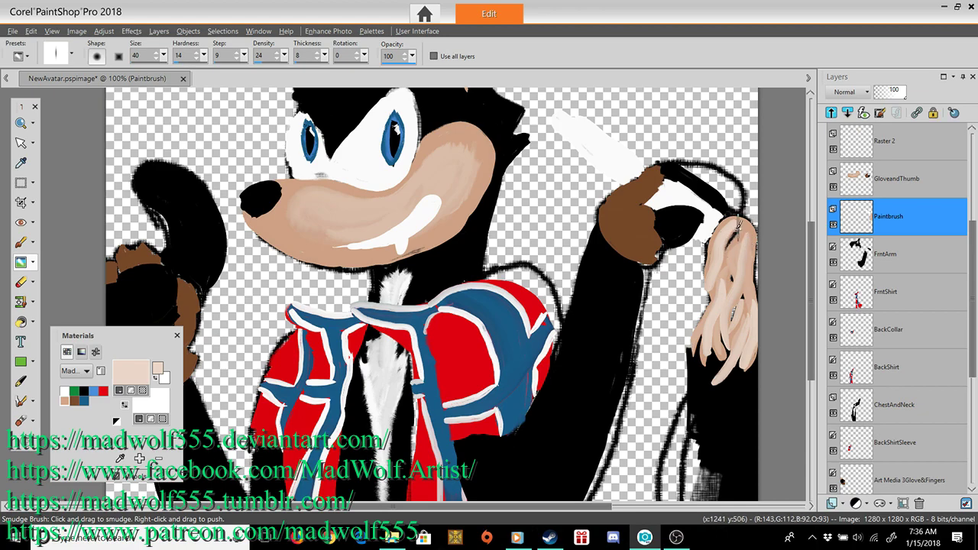
pyautogui.moveTo(735, 267); pyautogui.dragTo(749, 242)
pyautogui.moveTo(740, 303); pyautogui.dragTo(728, 325)
pyautogui.moveTo(709, 317); pyautogui.dragTo(701, 350)
pyautogui.moveTo(735, 304); pyautogui.dragTo(710, 321)
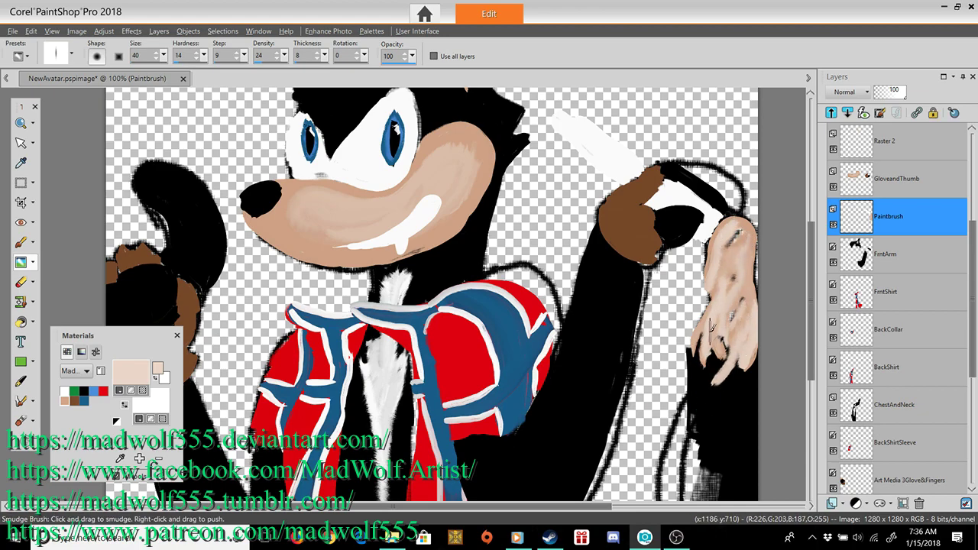
# Step: Create a new art media layer named Paint above the Paintbrush layer
pyautogui.click(21, 123)
pyautogui.rightClick(577, 336)
pyautogui.rightClick(577, 336)
pyautogui.click(577, 335)
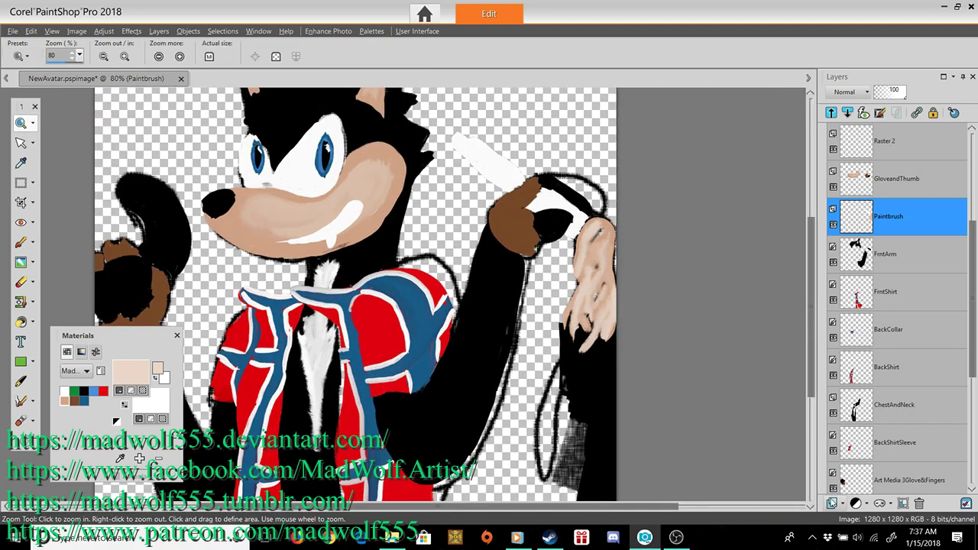
pyautogui.click(842, 504)
pyautogui.click(875, 450)
pyautogui.write('Paint')
pyautogui.press('Return')
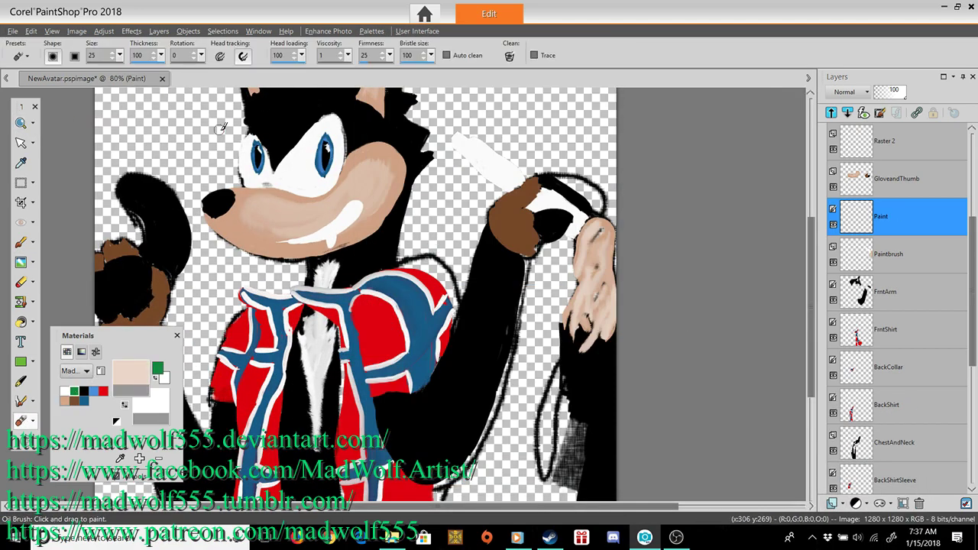
# Step: Paint green paint dripping from the bristles down the canvas edge with a size 35 Oil Brush of viscosity 25
pyautogui.click(510, 58)
pyautogui.moveTo(600, 225)
pyautogui.mouseDown()
pyautogui.moveTo(589, 279)
pyautogui.moveTo(603, 280)
pyautogui.moveTo(604, 317)
pyautogui.moveTo(577, 302)
pyautogui.moveTo(561, 493)
pyautogui.mouseUp()
pyautogui.moveTo(572, 321)
pyautogui.mouseDown()
pyautogui.moveTo(611, 334)
pyautogui.moveTo(587, 376)
pyautogui.mouseUp()
pyautogui.scroll(-2, 587, 375)
pyautogui.moveTo(600, 252)
pyautogui.mouseDown()
pyautogui.moveTo(565, 373)
pyautogui.moveTo(585, 292)
pyautogui.moveTo(601, 334)
pyautogui.moveTo(564, 358)
pyautogui.moveTo(609, 320)
pyautogui.moveTo(618, 290)
pyautogui.moveTo(604, 416)
pyautogui.moveTo(584, 474)
pyautogui.mouseUp()
pyautogui.moveTo(544, 370); pyautogui.dragTo(514, 459)
pyautogui.moveTo(550, 404); pyautogui.dragTo(528, 454)
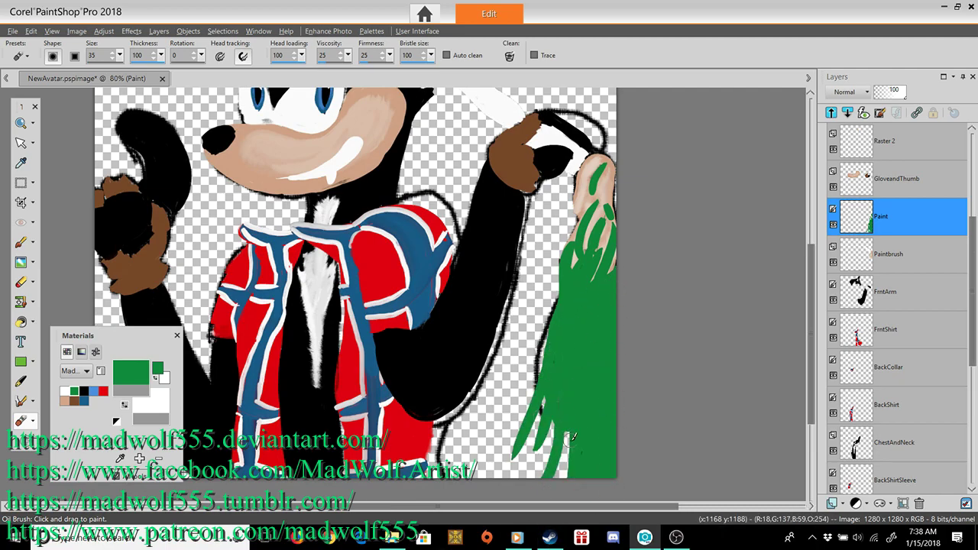
# Step: Pick lighter shades of green and paint streaks down the dripping paint
pyautogui.click(21, 262)
pyautogui.click(131, 372)
pyautogui.click(541, 427)
pyautogui.moveTo(584, 278)
pyautogui.mouseDown()
pyautogui.moveTo(583, 251)
pyautogui.moveTo(531, 443)
pyautogui.moveTo(596, 176)
pyautogui.moveTo(615, 241)
pyautogui.moveTo(580, 413)
pyautogui.moveTo(604, 466)
pyautogui.moveTo(589, 252)
pyautogui.moveTo(560, 309)
pyautogui.moveTo(560, 416)
pyautogui.mouseUp()
pyautogui.click(21, 421)
pyautogui.click(158, 369)
pyautogui.click(592, 427)
pyautogui.click(130, 372)
pyautogui.click(541, 427)
pyautogui.moveTo(578, 353); pyautogui.dragTo(578, 413)
# Step: Change the foreground to a pale green and paint highlight streaks through the dripping paint
pyautogui.click(158, 369)
pyautogui.moveTo(584, 251)
pyautogui.mouseDown()
pyautogui.moveTo(586, 223)
pyautogui.moveTo(598, 227)
pyautogui.moveTo(570, 332)
pyautogui.mouseUp()
pyautogui.click(541, 427)
pyautogui.click(510, 57)
pyautogui.moveTo(573, 279)
pyautogui.mouseDown()
pyautogui.moveTo(604, 449)
pyautogui.moveTo(610, 411)
pyautogui.mouseUp()
pyautogui.moveTo(587, 416); pyautogui.dragTo(605, 450)
pyautogui.moveTo(578, 350); pyautogui.dragTo(565, 413)
pyautogui.moveTo(554, 375)
pyautogui.mouseDown()
pyautogui.moveTo(510, 471)
pyautogui.moveTo(538, 459)
pyautogui.mouseUp()
pyautogui.moveTo(567, 433); pyautogui.dragTo(576, 474)
# Step: Blend the green streaks along the length of the dripping paint with the Smudge Brush
pyautogui.click(21, 262)
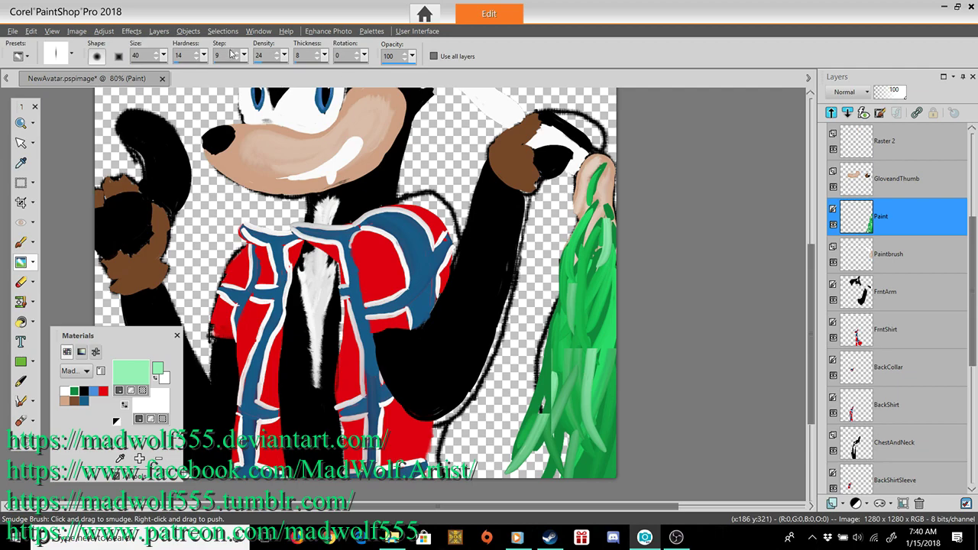
pyautogui.write('300')
pyautogui.moveTo(593, 180); pyautogui.dragTo(562, 412)
pyautogui.moveTo(572, 373)
pyautogui.mouseDown()
pyautogui.moveTo(539, 414)
pyautogui.moveTo(523, 461)
pyautogui.mouseUp()
pyautogui.moveTo(532, 397); pyautogui.dragTo(526, 466)
pyautogui.moveTo(533, 288); pyautogui.dragTo(541, 382)
# Step: Set the Smudge Brush to size 25 and thickness 100 and smudge the upper part of the green paint
pyautogui.doubleClick(138, 56)
pyautogui.write('25')
pyautogui.moveTo(303, 56); pyautogui.dragTo(286, 57)
pyautogui.write('100')
pyautogui.moveTo(601, 266)
pyautogui.mouseDown()
pyautogui.moveTo(592, 329)
pyautogui.moveTo(595, 318)
pyautogui.mouseUp()
# Step: Paint pale green highlight strokes over the blended paint with the Oil Brush, undoing the faulty stroke
pyautogui.click(21, 421)
pyautogui.moveTo(604, 241); pyautogui.dragTo(567, 392)
pyautogui.hotkey('ctrl', 'z')
pyautogui.moveTo(603, 221); pyautogui.dragTo(601, 297)
pyautogui.moveTo(588, 260)
pyautogui.mouseDown()
pyautogui.moveTo(584, 333)
pyautogui.moveTo(609, 461)
pyautogui.mouseUp()
pyautogui.moveTo(550, 538)
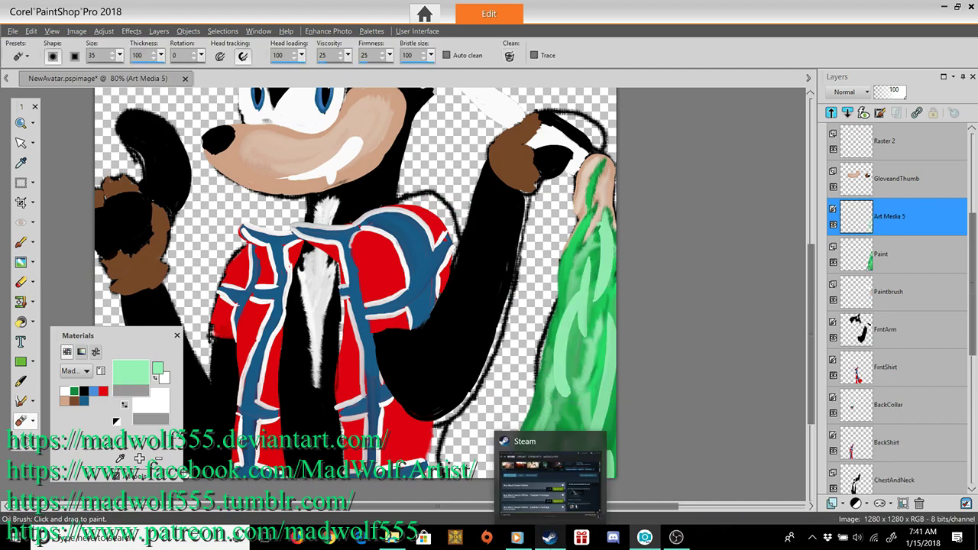
# Step: Blend the pale green highlights into the dripping paint with the Smudge Brush, working on the Paint layer and the highlight layer above it
pyautogui.click(21, 262)
pyautogui.click(882, 253)
pyautogui.moveTo(603, 337)
pyautogui.mouseDown()
pyautogui.moveTo(603, 408)
pyautogui.moveTo(540, 452)
pyautogui.mouseUp()
pyautogui.moveTo(608, 309); pyautogui.dragTo(609, 356)
pyautogui.click(890, 217)
pyautogui.moveTo(588, 257); pyautogui.dragTo(573, 336)
pyautogui.moveTo(587, 283)
pyautogui.mouseDown()
pyautogui.moveTo(564, 396)
pyautogui.moveTo(598, 398)
pyautogui.mouseUp()
pyautogui.moveTo(605, 220)
pyautogui.mouseDown()
pyautogui.moveTo(581, 352)
pyautogui.moveTo(608, 412)
pyautogui.mouseUp()
pyautogui.moveTo(608, 454); pyautogui.dragTo(604, 472)
# Step: Select the GloveandThumb layer and set the Oil Brush foreground to the lighter brown #aa663e
pyautogui.moveTo(972, 282); pyautogui.dragTo(972, 201)
pyautogui.click(921, 367)
pyautogui.click(75, 401)
pyautogui.click(141, 368)
pyautogui.moveTo(584, 276); pyautogui.dragTo(584, 258)
pyautogui.click(541, 428)
pyautogui.click(21, 421)
pyautogui.click(74, 401)
pyautogui.click(130, 372)
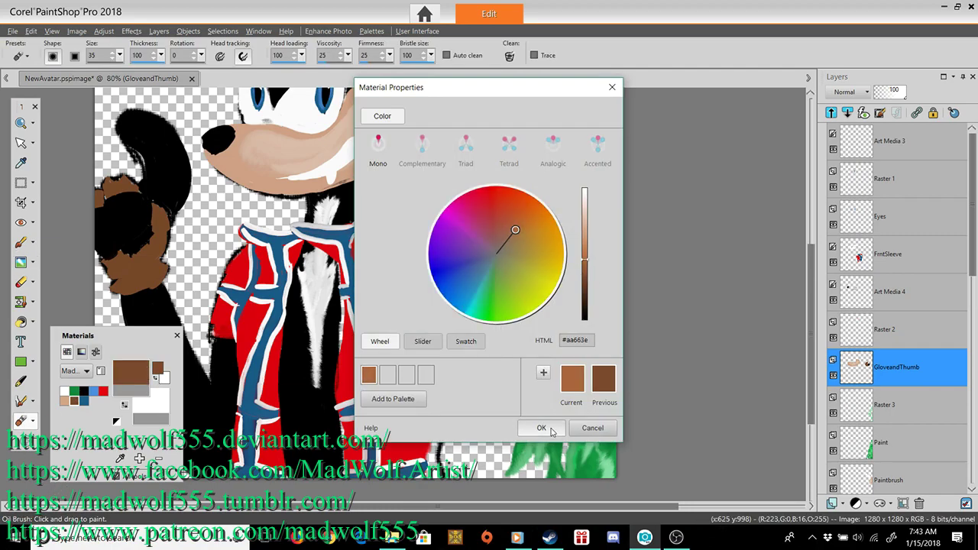
pyautogui.click(544, 428)
# Step: Paint lighter brown highlights on the glove holding the paintbrush and blend them with the Smudge Brush
pyautogui.moveTo(526, 130)
pyautogui.mouseDown()
pyautogui.moveTo(499, 165)
pyautogui.moveTo(515, 158)
pyautogui.mouseUp()
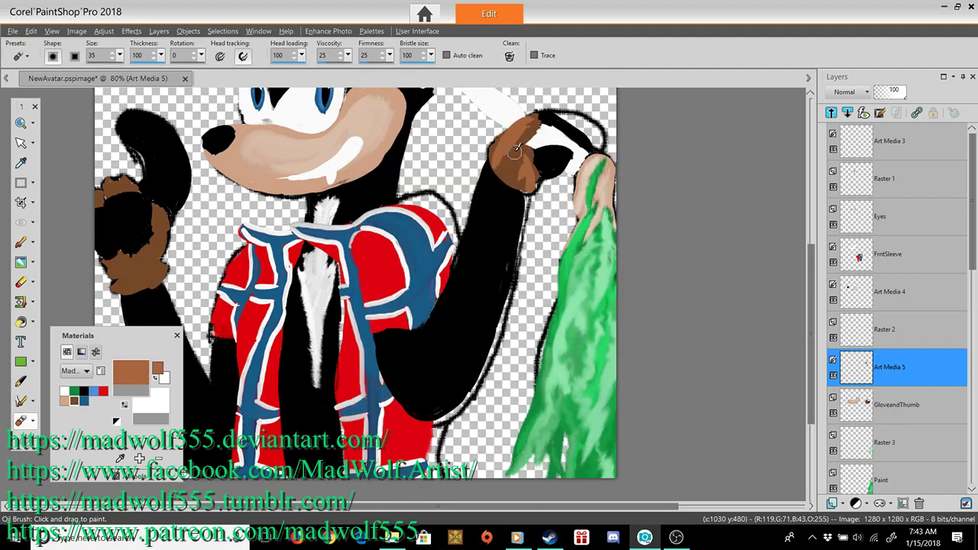
pyautogui.click(20, 262)
pyautogui.click(518, 144)
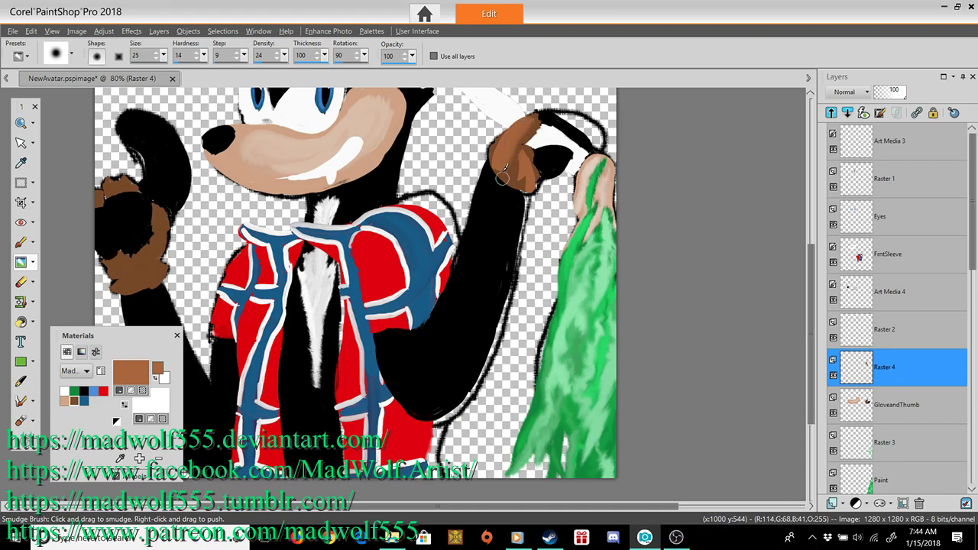
# Step: Paint lighter brown Oil Brush highlights on the other glove above the GloveandThumb layer, undoing the faulty stroke and cleaning the brush
pyautogui.moveTo(972, 254); pyautogui.dragTo(972, 315)
pyautogui.click(898, 254)
pyautogui.moveTo(620, 507); pyautogui.dragTo(555, 507)
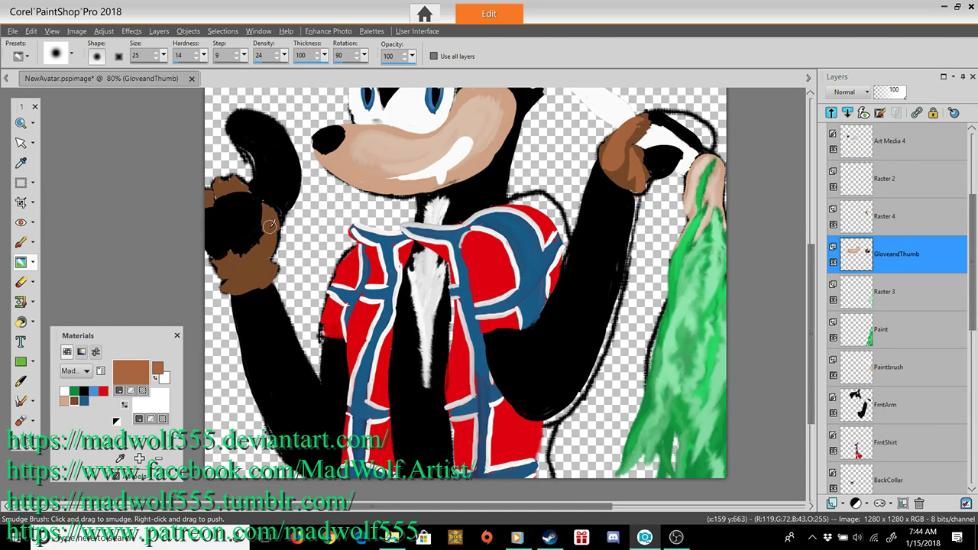
pyautogui.click(22, 421)
pyautogui.moveTo(272, 216); pyautogui.dragTo(243, 292)
pyautogui.hotkey('ctrl', 'z')
pyautogui.click(510, 57)
pyautogui.moveTo(236, 186)
pyautogui.mouseDown()
pyautogui.moveTo(218, 196)
pyautogui.moveTo(232, 185)
pyautogui.mouseUp()
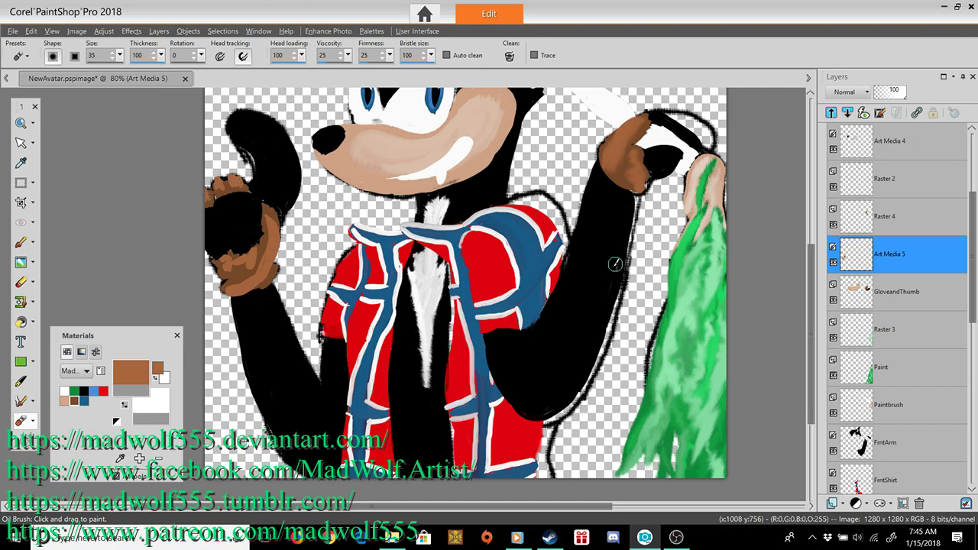
# Step: Smudge the lighter brown highlights on the glove around the black curved object
pyautogui.click(21, 262)
pyautogui.moveTo(270, 216); pyautogui.dragTo(272, 222)
pyautogui.moveTo(237, 274); pyautogui.dragTo(240, 264)
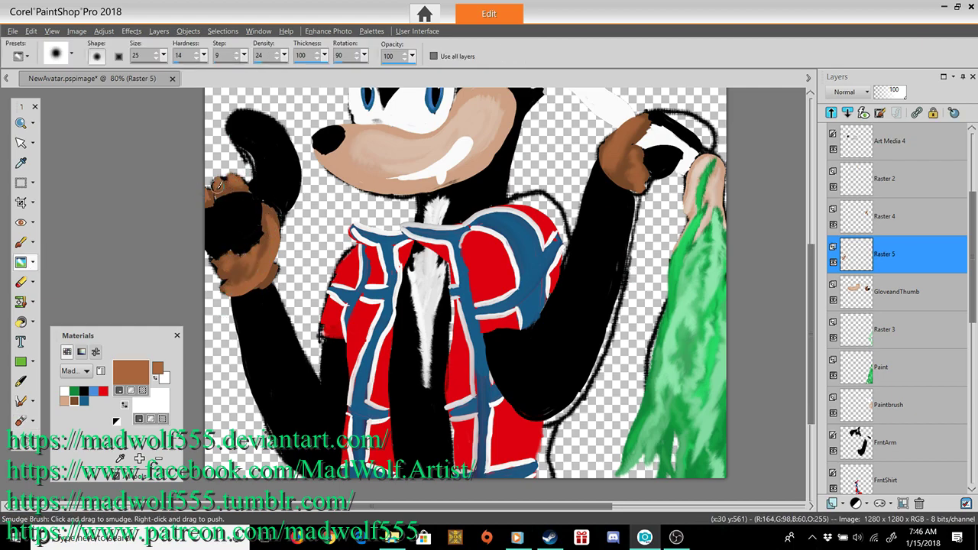
# Step: Draw circle and button markings on the black curved object with a dark red Oil Brush at size 10, above all other layers
pyautogui.moveTo(973, 252); pyautogui.dragTo(972, 191)
pyautogui.click(917, 142)
pyautogui.click(84, 400)
pyautogui.moveTo(141, 55); pyautogui.dragTo(104, 58)
pyautogui.write('15')
pyautogui.click(103, 391)
pyautogui.click(21, 421)
pyautogui.click(131, 373)
pyautogui.click(587, 285)
pyautogui.click(542, 428)
pyautogui.moveTo(99, 55); pyautogui.dragTo(57, 55)
pyautogui.write('10')
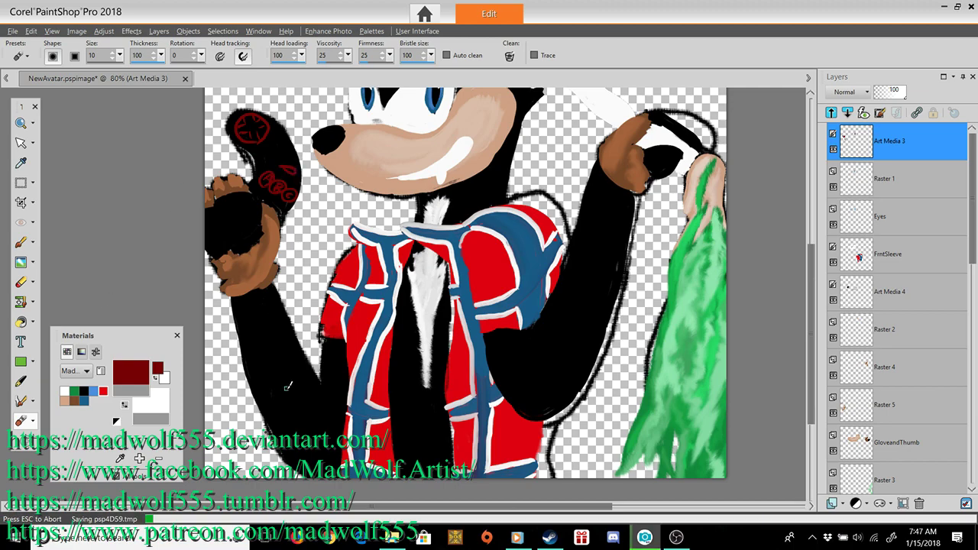
# Step: Change the foreground to a dark blue and outline the black fingers gripping the curved object
pyautogui.click(84, 401)
pyautogui.click(130, 372)
pyautogui.click(586, 291)
pyautogui.click(542, 428)
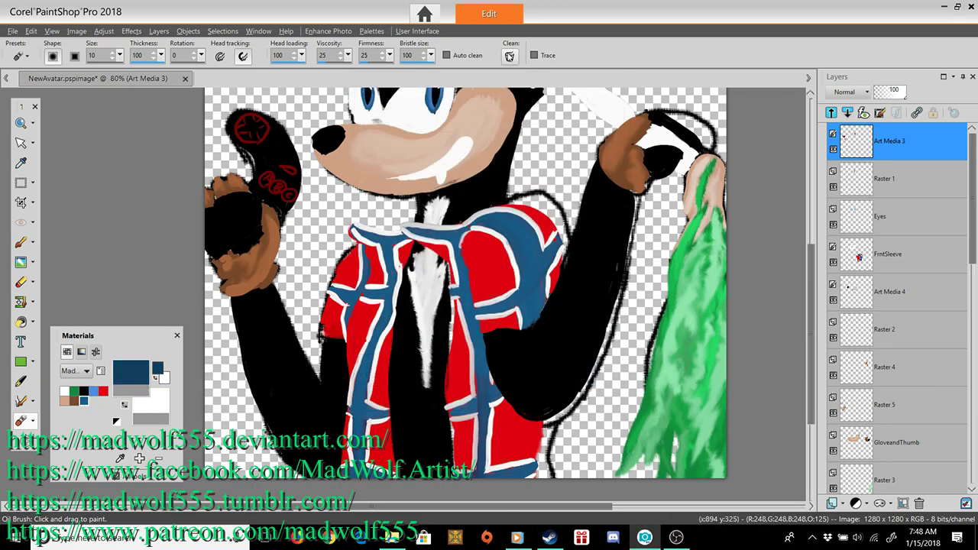
pyautogui.moveTo(237, 199)
pyautogui.mouseDown()
pyautogui.moveTo(250, 243)
pyautogui.moveTo(220, 215)
pyautogui.mouseUp()
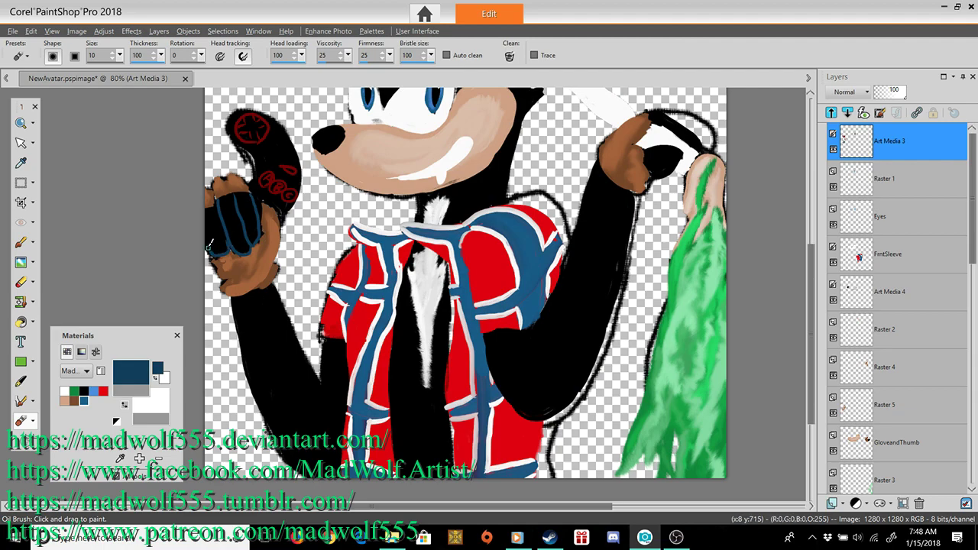
# Step: Outline both edges of the arm holding the curved object in dark blue
pyautogui.moveTo(295, 317); pyautogui.dragTo(325, 385)
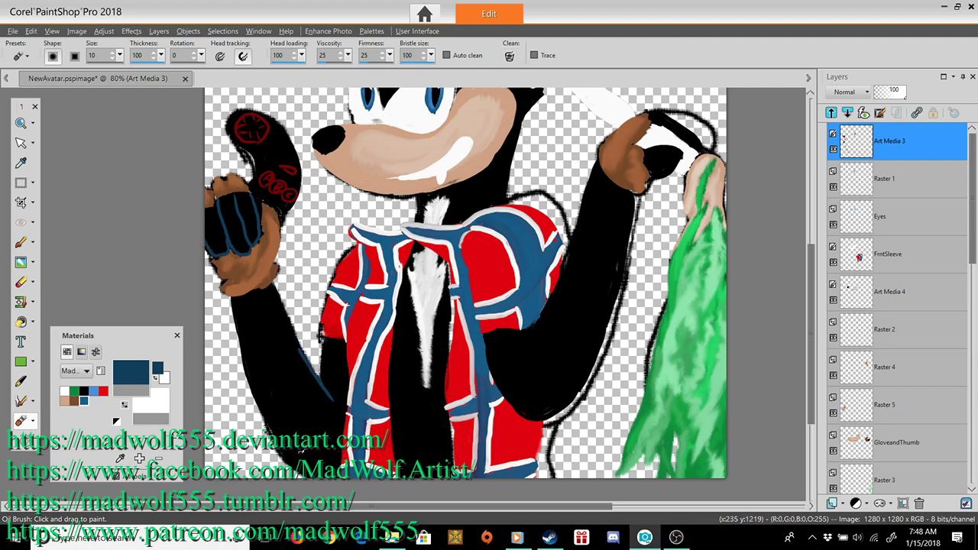
pyautogui.scroll(-1, 678, 191)
pyautogui.moveTo(234, 249); pyautogui.dragTo(263, 377)
pyautogui.moveTo(273, 243); pyautogui.dragTo(302, 311)
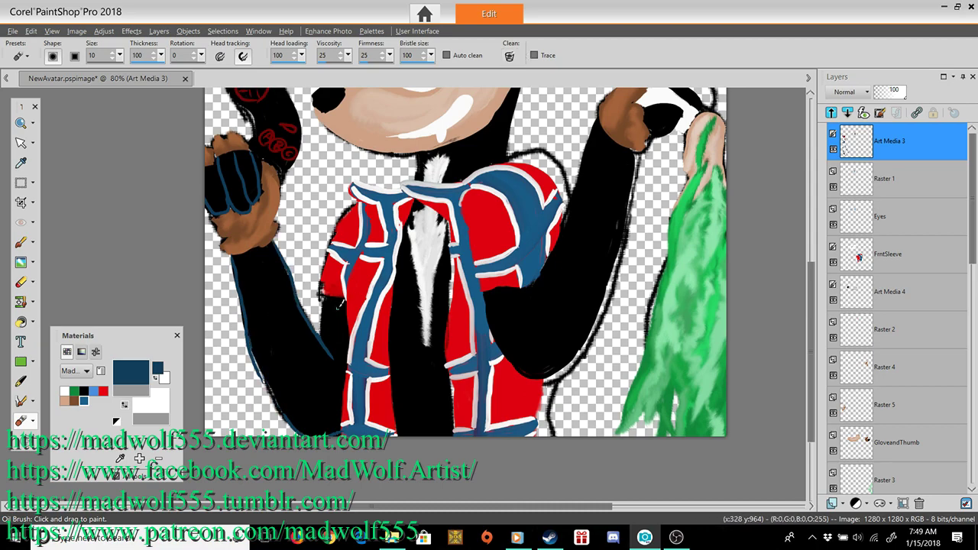
# Step: Outline the arm and fingers holding the paintbrush in dark blue, undoing the faulty strokes
pyautogui.scroll(2, 558, 239)
pyautogui.moveTo(634, 225); pyautogui.dragTo(619, 313)
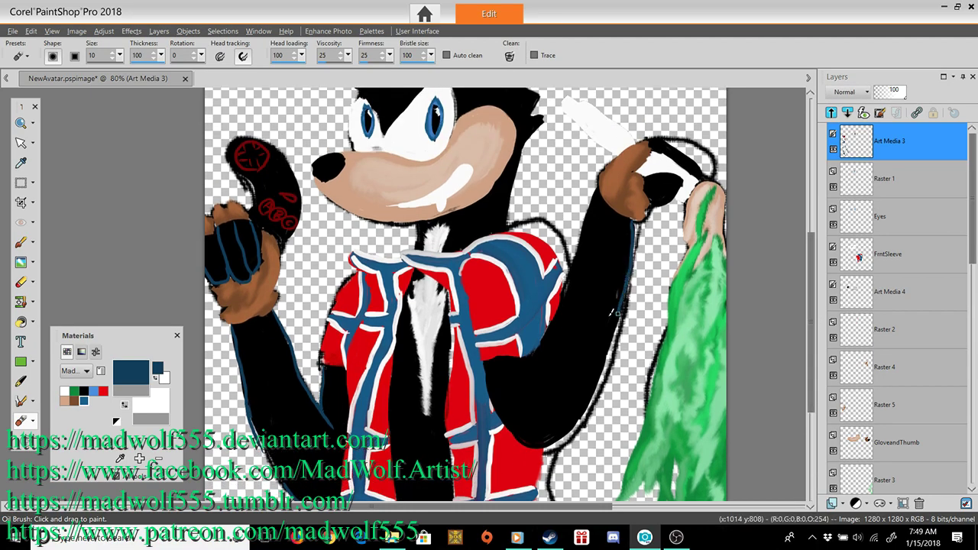
pyautogui.moveTo(590, 203); pyautogui.dragTo(522, 370)
pyautogui.moveTo(615, 316); pyautogui.dragTo(566, 428)
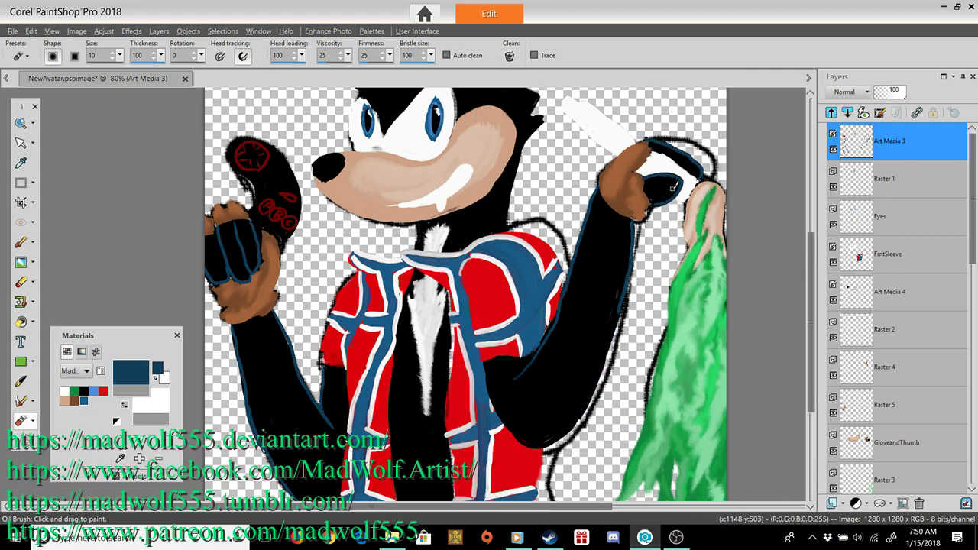
pyautogui.hotkey('ctrl', 'z')
pyautogui.hotkey('ctrl', 'z')
pyautogui.moveTo(620, 313); pyautogui.dragTo(572, 424)
pyautogui.hotkey('ctrl', 'z')
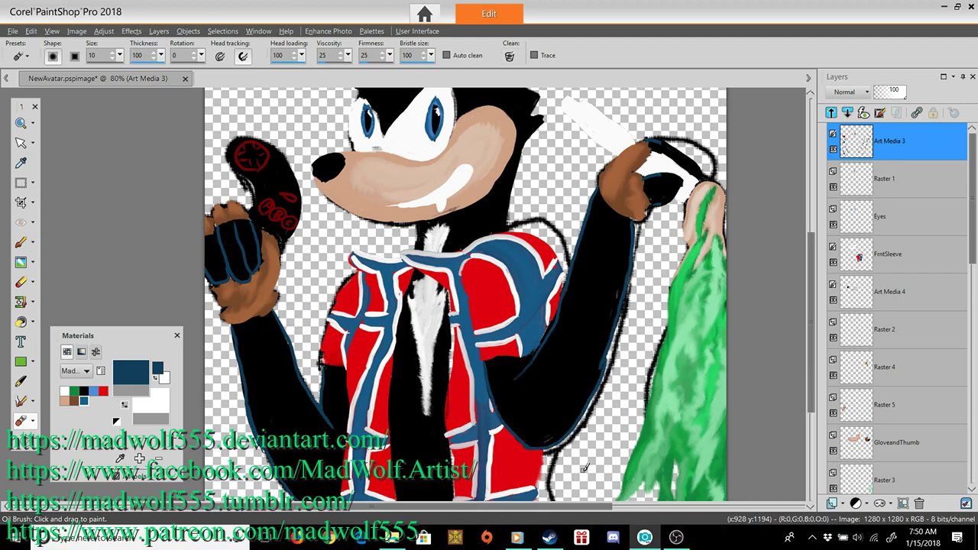
# Step: Outline the wolf's smaller ear, brow and top of the head in dark blue, undoing the faulty strokes
pyautogui.scroll(5, 379, 173)
pyautogui.hotkey('ctrl', 'z')
pyautogui.hotkey('ctrl', 'z')
pyautogui.moveTo(450, 193); pyautogui.dragTo(390, 248)
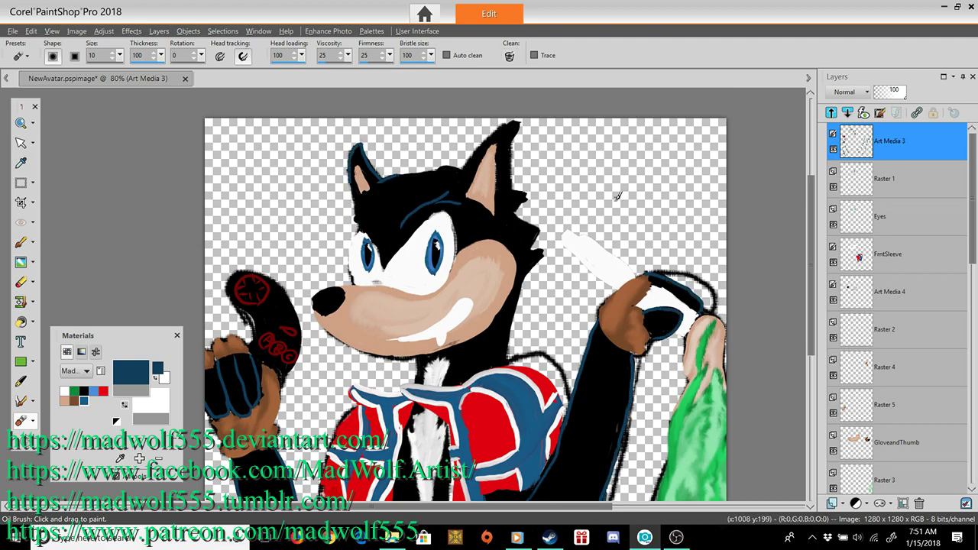
pyautogui.scroll(2, 432, 206)
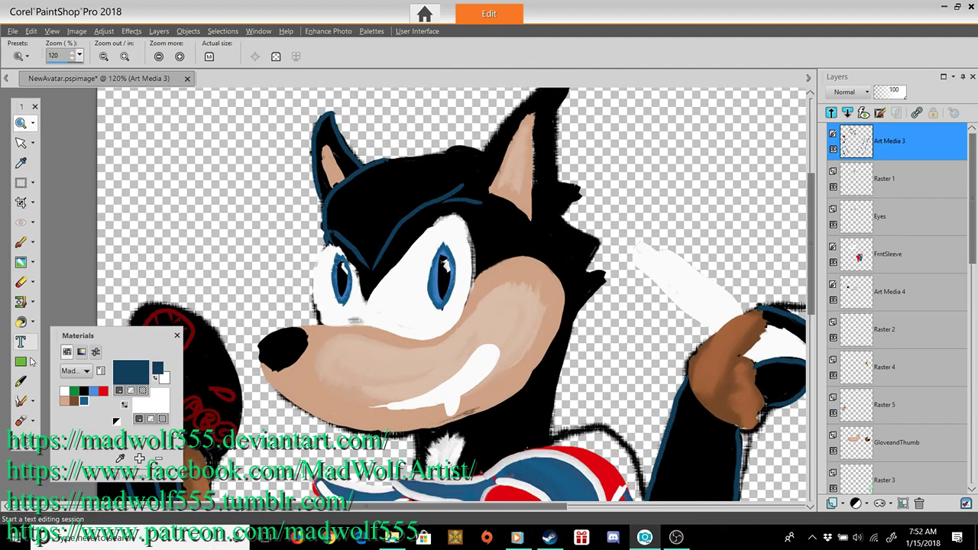
pyautogui.moveTo(486, 152)
pyautogui.mouseDown()
pyautogui.moveTo(421, 151)
pyautogui.moveTo(341, 207)
pyautogui.moveTo(472, 160)
pyautogui.moveTo(384, 190)
pyautogui.mouseUp()
pyautogui.moveTo(411, 160); pyautogui.dragTo(417, 186)
pyautogui.moveTo(370, 176); pyautogui.dragTo(366, 198)
pyautogui.moveTo(359, 182)
pyautogui.mouseDown()
pyautogui.moveTo(350, 201)
pyautogui.moveTo(392, 167)
pyautogui.mouseUp()
pyautogui.hotkey('ctrl', 'z')
pyautogui.hotkey('ctrl', 'z')
pyautogui.hotkey('ctrl', 'z')
pyautogui.moveTo(395, 177)
pyautogui.mouseDown()
pyautogui.moveTo(507, 165)
pyautogui.moveTo(402, 178)
pyautogui.moveTo(417, 191)
pyautogui.moveTo(386, 149)
pyautogui.mouseUp()
pyautogui.moveTo(371, 181)
pyautogui.mouseDown()
pyautogui.moveTo(398, 142)
pyautogui.moveTo(428, 138)
pyautogui.mouseUp()
pyautogui.hotkey('ctrl', 'z')
pyautogui.hotkey('ctrl', 'z')
pyautogui.hotkey('ctrl', 'z')
pyautogui.hotkey('ctrl', 'z')
pyautogui.hotkey('ctrl', 'z')
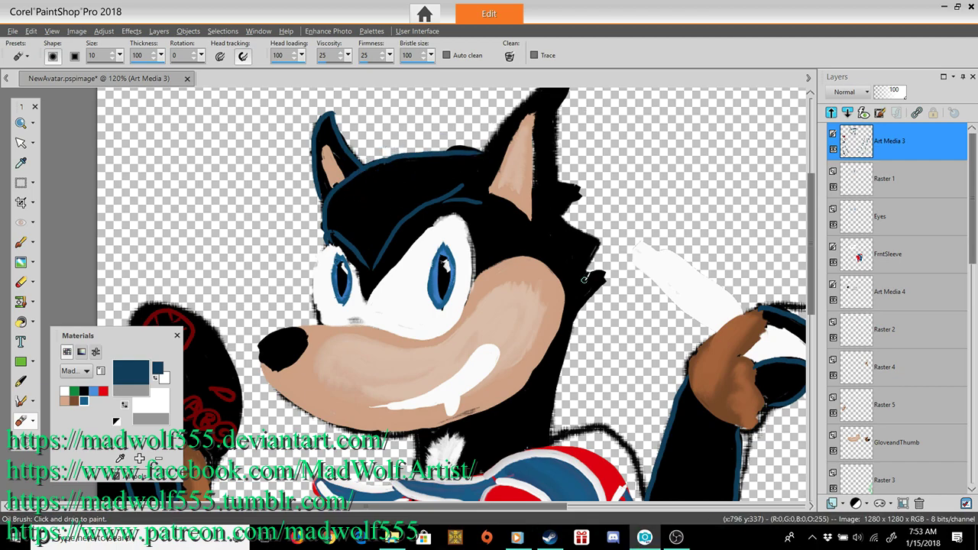
# Step: Outline the spiky cheek fur, the larger ear's outer edge and the back of the neck in dark blue, undoing faulty strokes
pyautogui.moveTo(604, 277)
pyautogui.mouseDown()
pyautogui.moveTo(561, 220)
pyautogui.moveTo(569, 180)
pyautogui.mouseUp()
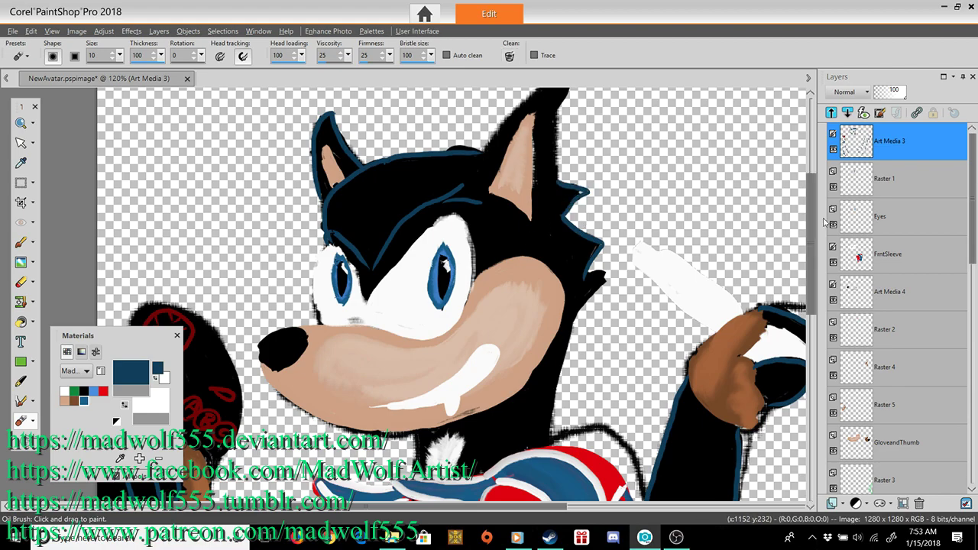
pyautogui.moveTo(811, 210); pyautogui.dragTo(812, 168)
pyautogui.moveTo(558, 303)
pyautogui.mouseDown()
pyautogui.moveTo(551, 212)
pyautogui.moveTo(559, 306)
pyautogui.mouseUp()
pyautogui.hotkey('ctrl', 'z')
pyautogui.hotkey('ctrl', 'z')
pyautogui.moveTo(570, 206); pyautogui.dragTo(477, 281)
pyautogui.hotkey('ctrl', 'z')
pyautogui.moveTo(571, 460); pyautogui.dragTo(587, 403)
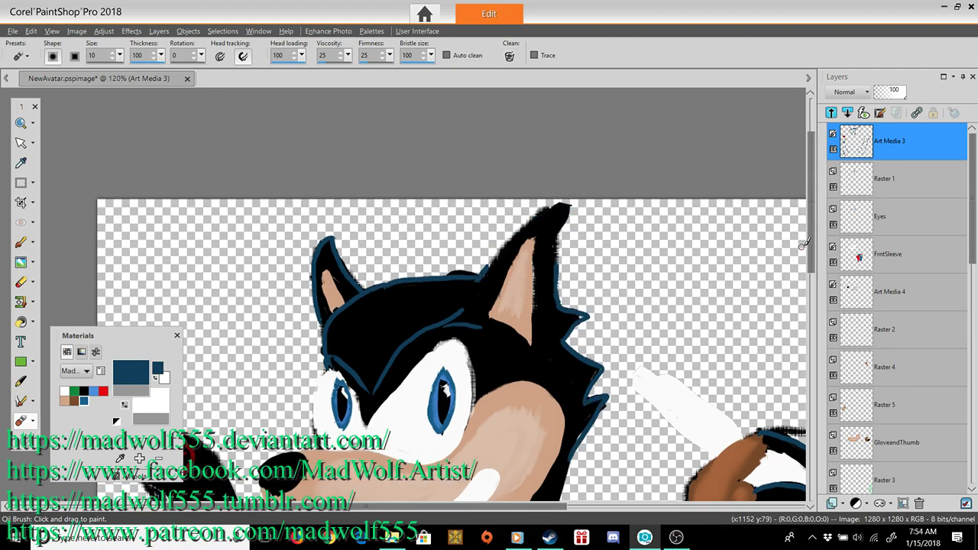
# Step: Finish the neck outline and hatch dark blue highlights onto the temple, cheek fur and neck
pyautogui.scroll(-6, 803, 258)
pyautogui.moveTo(567, 239); pyautogui.dragTo(549, 343)
pyautogui.moveTo(517, 307)
pyautogui.mouseDown()
pyautogui.moveTo(492, 332)
pyautogui.moveTo(511, 346)
pyautogui.mouseUp()
pyautogui.moveTo(486, 112)
pyautogui.mouseDown()
pyautogui.moveTo(524, 142)
pyautogui.moveTo(502, 137)
pyautogui.mouseUp()
pyautogui.moveTo(535, 146)
pyautogui.mouseDown()
pyautogui.moveTo(559, 146)
pyautogui.moveTo(580, 167)
pyautogui.mouseUp()
pyautogui.moveTo(534, 289); pyautogui.dragTo(520, 308)
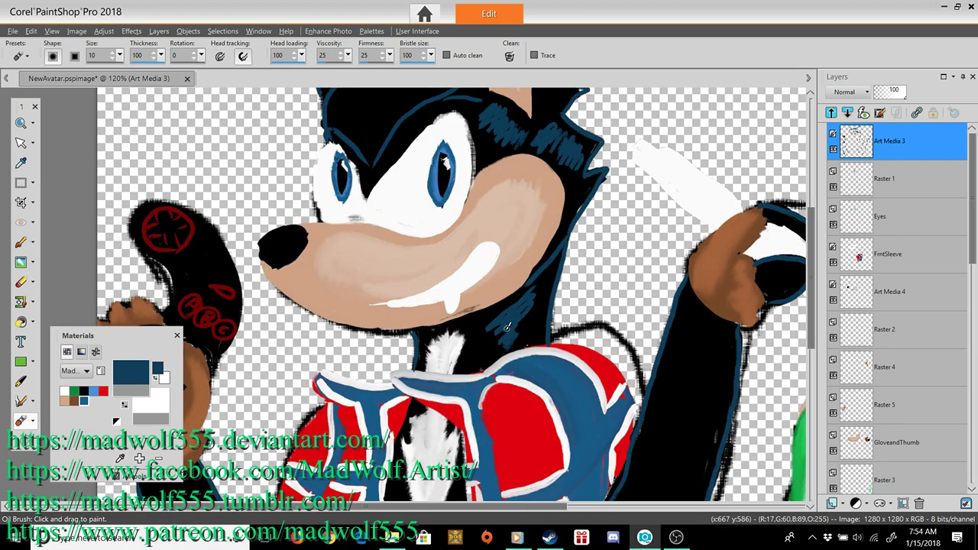
# Step: Paint broad dark blue highlights on both arms and the black torso inside the open shirt with the Oil Brush at size 35
pyautogui.scroll(-7, 528, 291)
pyautogui.moveTo(275, 321)
pyautogui.mouseDown()
pyautogui.moveTo(211, 227)
pyautogui.moveTo(197, 264)
pyautogui.moveTo(290, 192)
pyautogui.moveTo(295, 256)
pyautogui.mouseUp()
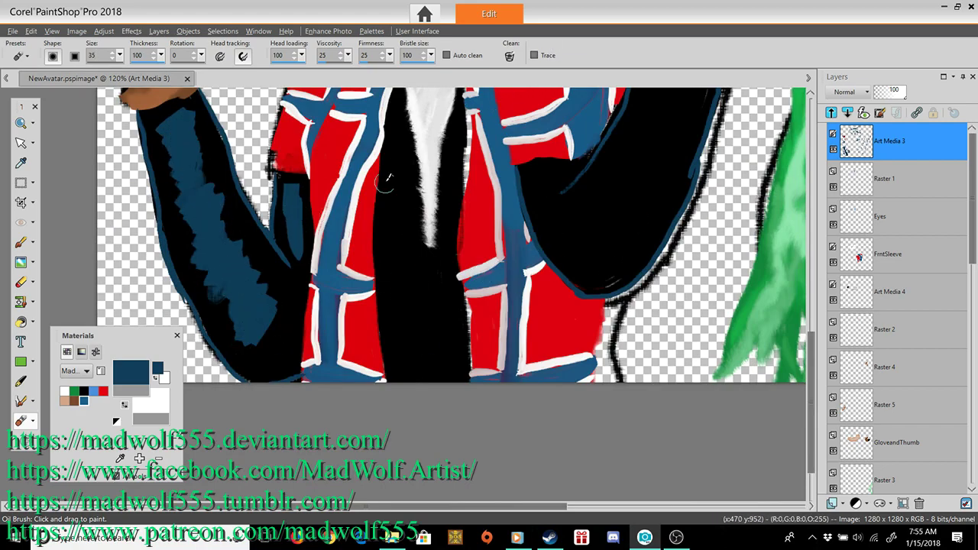
pyautogui.moveTo(387, 170); pyautogui.dragTo(424, 366)
pyautogui.moveTo(394, 123); pyautogui.dragTo(412, 374)
pyautogui.moveTo(417, 268); pyautogui.dragTo(436, 367)
pyautogui.scroll(4, 702, 201)
pyautogui.moveTo(702, 202)
pyautogui.mouseDown()
pyautogui.moveTo(688, 223)
pyautogui.moveTo(660, 399)
pyautogui.mouseUp()
# Step: Paint dark blue highlights on the head, cheek fur and both ears with the Oil Brush at size 20
pyautogui.scroll(4, 491, 254)
pyautogui.moveTo(492, 255)
pyautogui.mouseDown()
pyautogui.moveTo(548, 267)
pyautogui.moveTo(560, 206)
pyautogui.moveTo(544, 229)
pyautogui.moveTo(410, 223)
pyautogui.moveTo(443, 203)
pyautogui.mouseUp()
pyautogui.moveTo(552, 123)
pyautogui.mouseDown()
pyautogui.moveTo(541, 219)
pyautogui.moveTo(562, 228)
pyautogui.mouseUp()
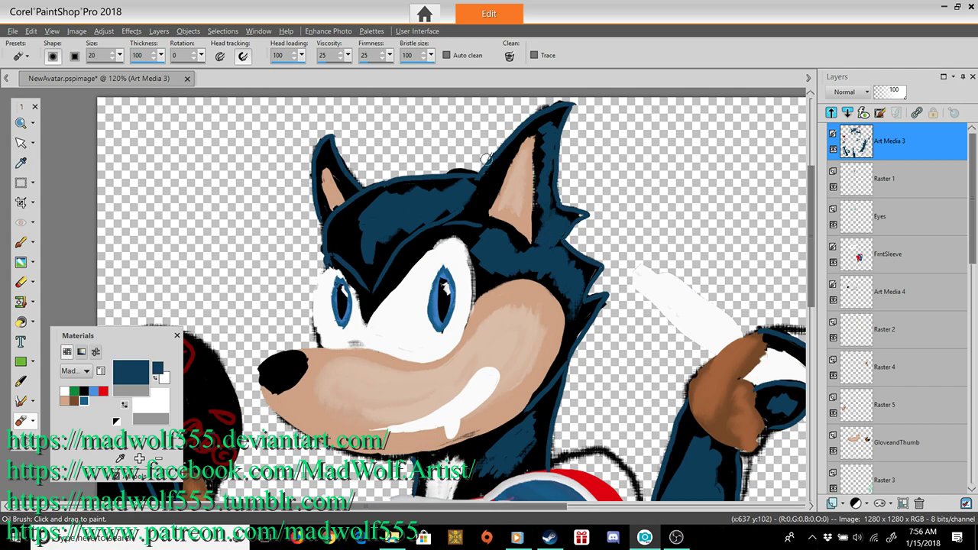
pyautogui.moveTo(368, 204); pyautogui.dragTo(359, 255)
pyautogui.moveTo(331, 151); pyautogui.dragTo(350, 191)
# Step: Set the Smudge Brush to size 28 and blend the dark blue highlights across the wolf's head
pyautogui.press('z')
pyautogui.rightClick(513, 255)
pyautogui.rightClick(513, 256)
pyautogui.click(22, 262)
pyautogui.write('28')
pyautogui.moveTo(397, 218); pyautogui.dragTo(408, 245)
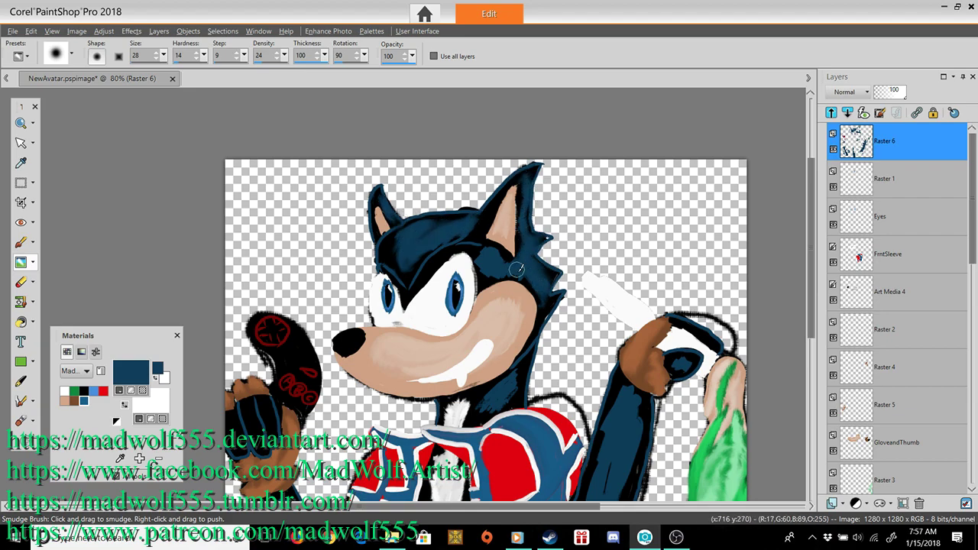
# Step: Smudge the dark blue highlights along the neck, torso and both arms
pyautogui.scroll(-3, 489, 263)
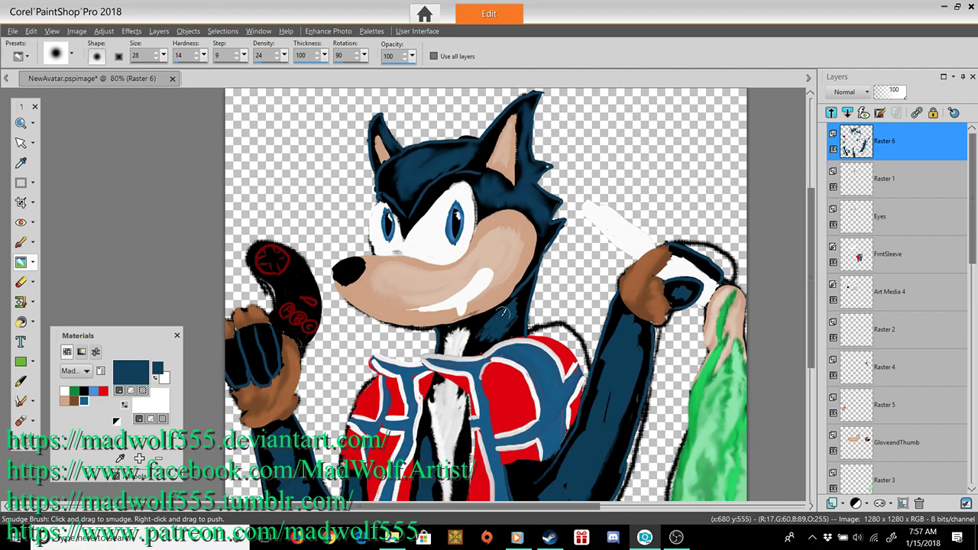
pyautogui.scroll(-3, 461, 322)
pyautogui.moveTo(424, 348)
pyautogui.mouseDown()
pyautogui.moveTo(443, 399)
pyautogui.moveTo(452, 498)
pyautogui.mouseUp()
pyautogui.moveTo(690, 156)
pyautogui.mouseDown()
pyautogui.moveTo(604, 212)
pyautogui.moveTo(630, 275)
pyautogui.moveTo(607, 324)
pyautogui.moveTo(539, 359)
pyautogui.mouseUp()
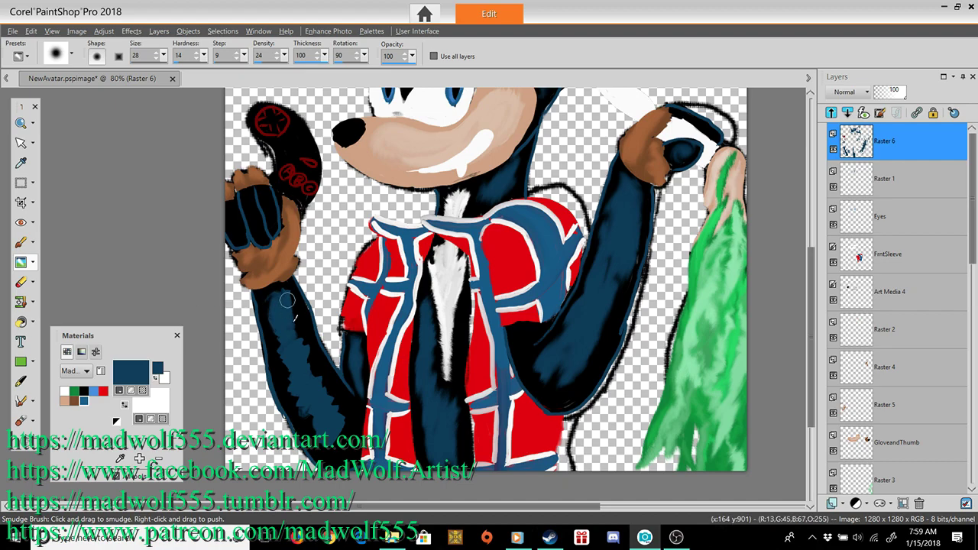
# Step: Paint dark blue highlights on the lower torso and the fingers gripping the curved object above Raster 1, and smudge them
pyautogui.click(896, 179)
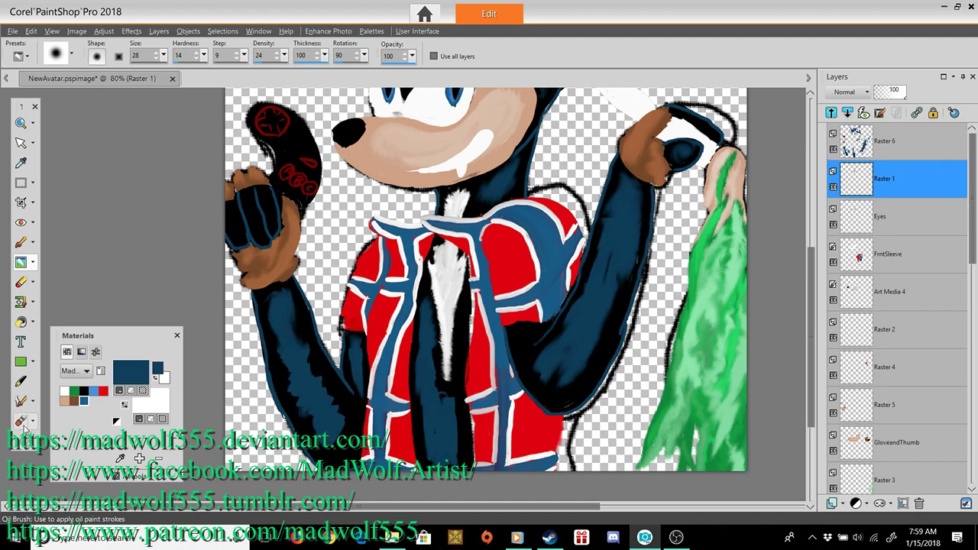
pyautogui.click(21, 421)
pyautogui.moveTo(439, 367); pyautogui.dragTo(449, 460)
pyautogui.moveTo(231, 206); pyautogui.dragTo(233, 236)
pyautogui.moveTo(248, 195); pyautogui.dragTo(255, 221)
pyautogui.moveTo(266, 193)
pyautogui.mouseDown()
pyautogui.moveTo(274, 218)
pyautogui.moveTo(255, 228)
pyautogui.moveTo(232, 214)
pyautogui.mouseUp()
pyautogui.click(20, 262)
pyautogui.click(896, 141)
pyautogui.click(896, 179)
# Step: Change the Oil Brush foreground from the black swatch to a dark grey
pyautogui.click(84, 391)
pyautogui.click(131, 372)
pyautogui.click(587, 303)
pyautogui.click(479, 427)
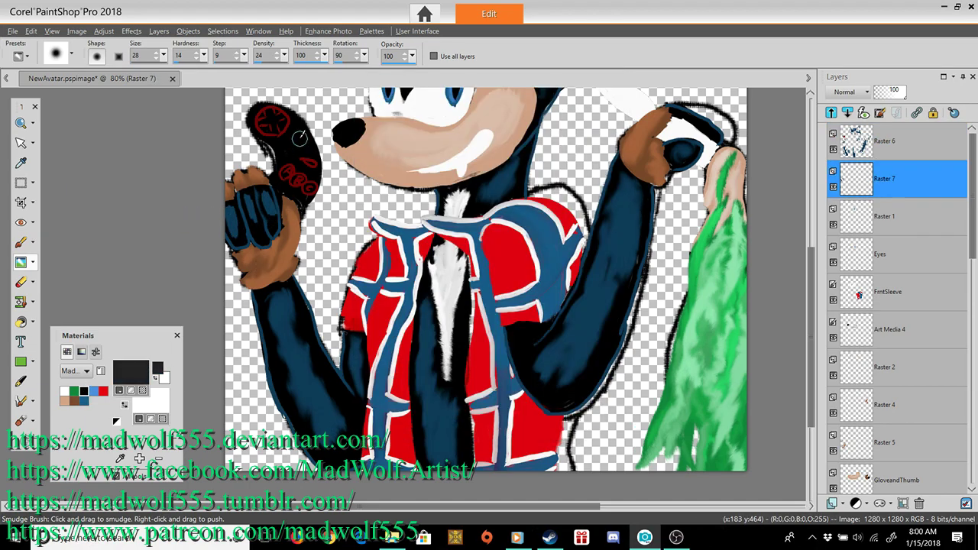
pyautogui.click(22, 421)
pyautogui.click(84, 392)
pyautogui.click(131, 372)
pyautogui.click(587, 295)
pyautogui.click(541, 427)
# Step: Paint dark grey highlights along the black curved object and blend them with the Smudge Brush
pyautogui.moveTo(296, 138); pyautogui.dragTo(300, 148)
pyautogui.moveTo(293, 188)
pyautogui.mouseDown()
pyautogui.moveTo(275, 150)
pyautogui.moveTo(284, 122)
pyautogui.moveTo(303, 185)
pyautogui.moveTo(295, 193)
pyautogui.mouseUp()
pyautogui.click(22, 262)
pyautogui.moveTo(292, 131); pyautogui.dragTo(310, 186)
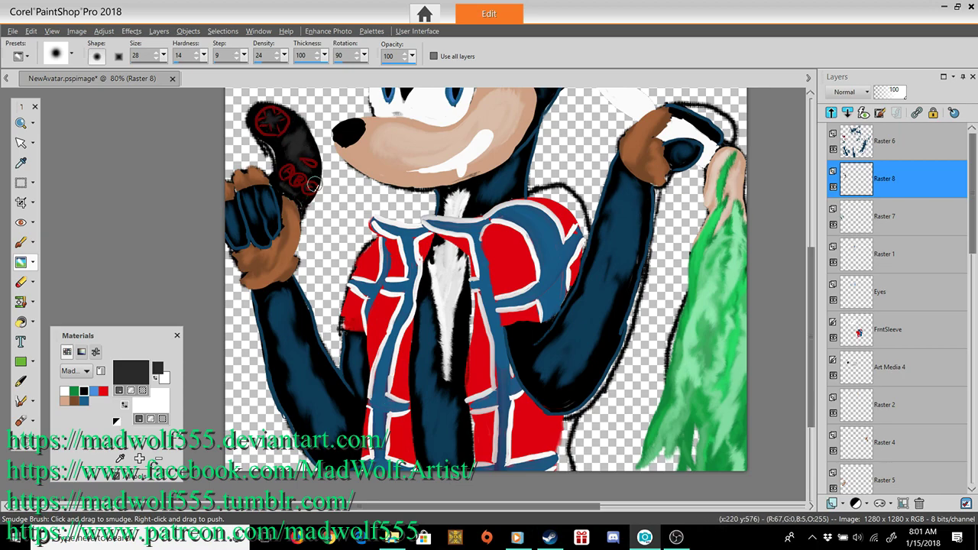
# Step: Set the Oil Brush foreground to a dark red, undoing the misplaced stroke on the curved object
pyautogui.click(103, 391)
pyautogui.click(131, 373)
pyautogui.click(585, 292)
pyautogui.click(541, 428)
pyautogui.click(22, 421)
pyautogui.moveTo(294, 147); pyautogui.dragTo(303, 158)
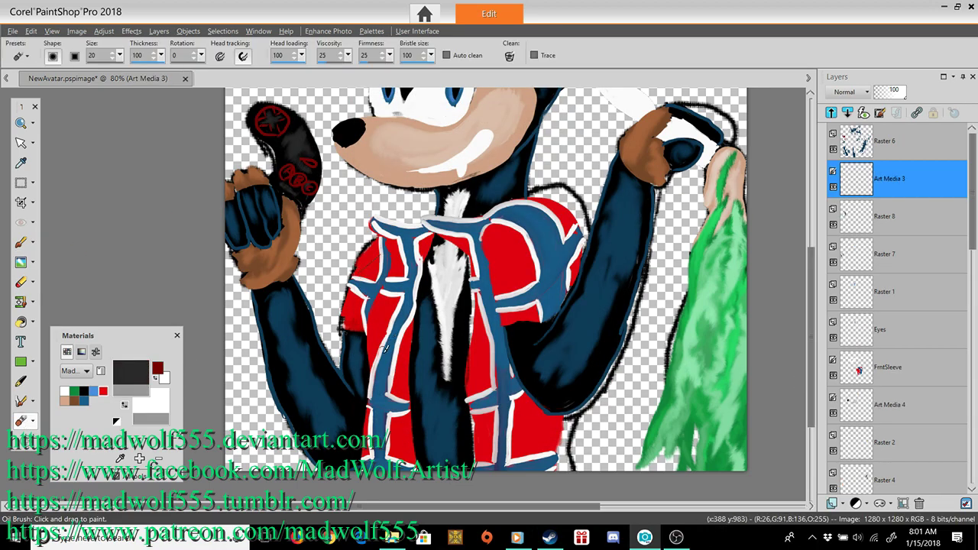
pyautogui.hotkey('ctrl', 'z')
pyautogui.click(131, 372)
pyautogui.click(502, 188)
pyautogui.click(585, 282)
pyautogui.click(541, 428)
# Step: Paint dark red shading strokes along the edges of the red squares on the plaid shirt
pyautogui.moveTo(360, 266); pyautogui.dragTo(376, 250)
pyautogui.moveTo(355, 296); pyautogui.dragTo(345, 326)
pyautogui.moveTo(396, 272); pyautogui.dragTo(393, 246)
pyautogui.moveTo(383, 305); pyautogui.dragTo(371, 354)
pyautogui.moveTo(374, 415); pyautogui.dragTo(367, 461)
pyautogui.moveTo(478, 333); pyautogui.dragTo(473, 467)
pyautogui.moveTo(560, 424); pyautogui.dragTo(525, 403)
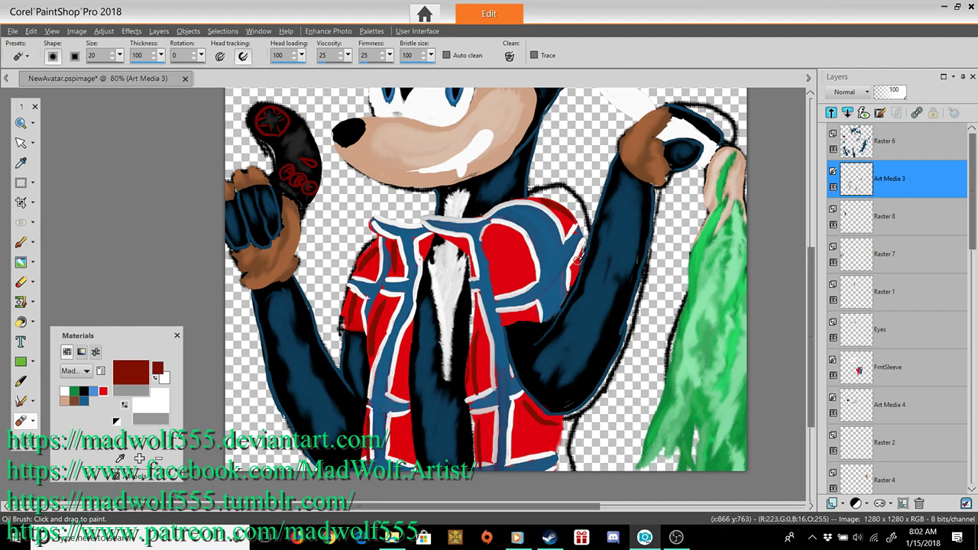
# Step: Add the last dark red shading strokes to the shirt's red squares and blend the shading with the Smudge Brush
pyautogui.moveTo(491, 253); pyautogui.dragTo(494, 294)
pyautogui.moveTo(502, 313); pyautogui.dragTo(505, 323)
pyautogui.click(21, 262)
pyautogui.moveTo(382, 304)
pyautogui.mouseDown()
pyautogui.moveTo(373, 346)
pyautogui.moveTo(352, 296)
pyautogui.moveTo(376, 250)
pyautogui.mouseUp()
pyautogui.moveTo(381, 296)
pyautogui.mouseDown()
pyautogui.moveTo(387, 317)
pyautogui.moveTo(375, 344)
pyautogui.mouseUp()
pyautogui.moveTo(373, 419); pyautogui.dragTo(364, 451)
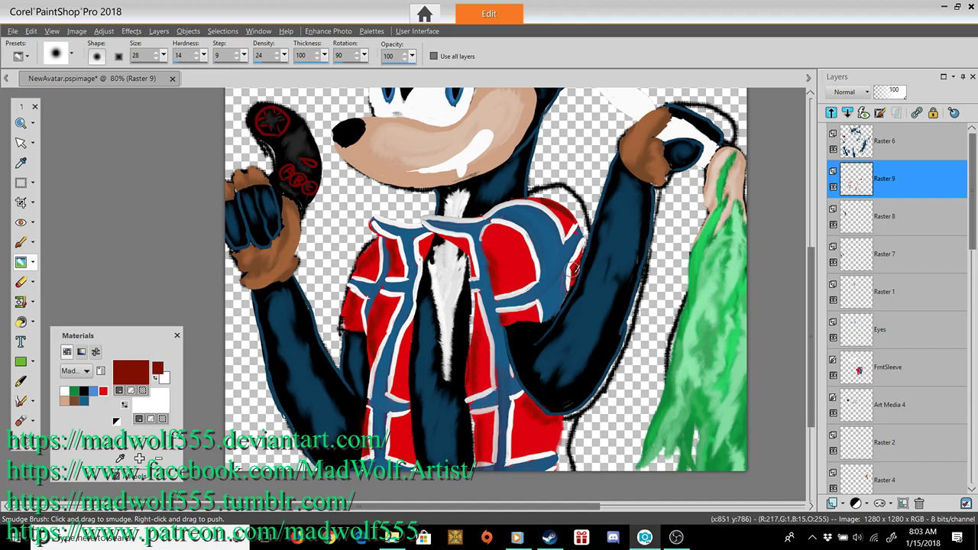
# Step: Hide the Art Media 1 sketch layer, show the green and black Background layer, and save the image
pyautogui.click(21, 123)
pyautogui.scroll(-3, 489, 298)
pyautogui.moveTo(972, 203); pyautogui.dragTo(967, 485)
pyautogui.click(833, 451)
pyautogui.click(833, 375)
pyautogui.click(12, 31)
pyautogui.click(32, 130)
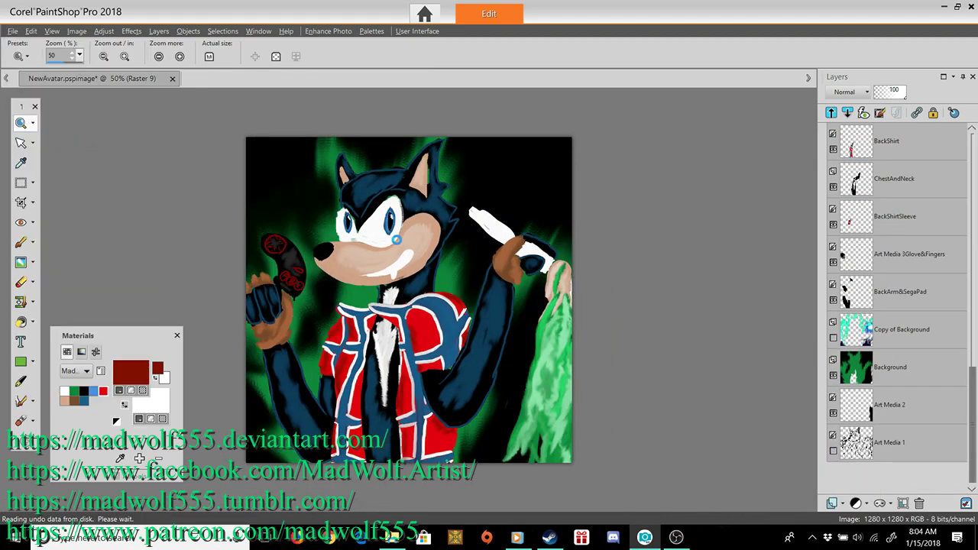
# Step: Show the Copy of Background layer with the green flames and save the image again
pyautogui.click(833, 337)
pyautogui.click(12, 32)
pyautogui.click(32, 130)
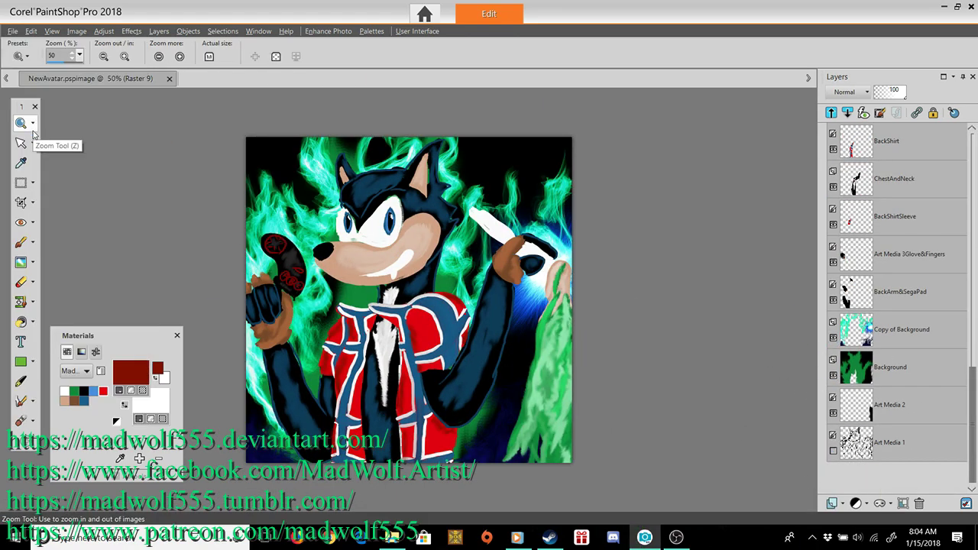
# Step: Write the artist's signature in light blue with the Oil Brush on the black background above the raised hand, undoing the last stroke
pyautogui.scroll(7, 474, 229)
pyautogui.click(94, 391)
pyautogui.moveTo(812, 245); pyautogui.dragTo(812, 188)
pyautogui.click(21, 421)
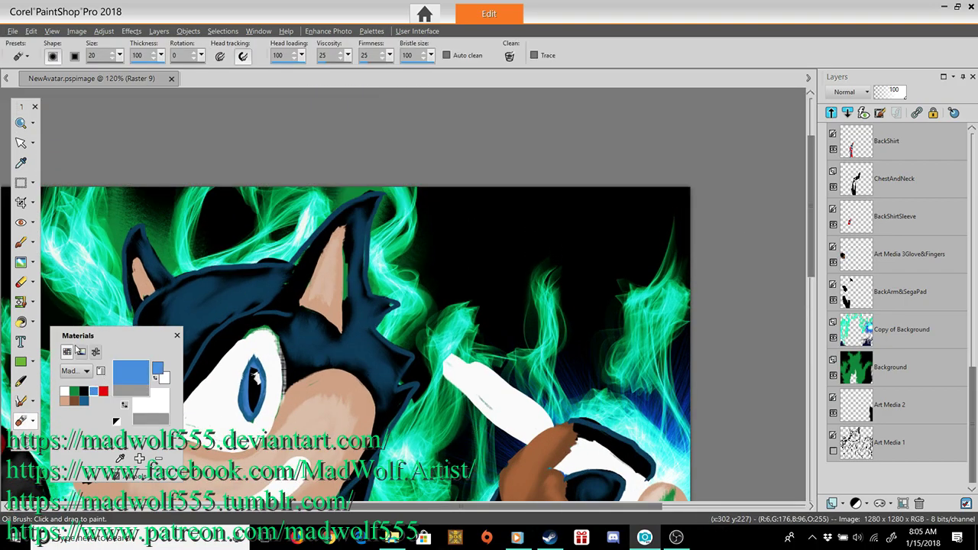
pyautogui.moveTo(403, 264); pyautogui.dragTo(470, 275)
pyautogui.moveTo(506, 244); pyautogui.dragTo(507, 269)
pyautogui.moveTo(535, 260)
pyautogui.mouseDown()
pyautogui.moveTo(556, 201)
pyautogui.moveTo(587, 187)
pyautogui.mouseUp()
pyautogui.moveTo(418, 294)
pyautogui.mouseDown()
pyautogui.moveTo(459, 336)
pyautogui.moveTo(514, 280)
pyautogui.mouseUp()
pyautogui.moveTo(481, 309)
pyautogui.mouseDown()
pyautogui.moveTo(496, 321)
pyautogui.moveTo(527, 304)
pyautogui.moveTo(608, 224)
pyautogui.moveTo(630, 187)
pyautogui.mouseUp()
pyautogui.moveTo(521, 273)
pyautogui.mouseDown()
pyautogui.moveTo(603, 194)
pyautogui.moveTo(587, 238)
pyautogui.moveTo(578, 215)
pyautogui.mouseUp()
pyautogui.hotkey('ctrl', 'z')
pyautogui.click(21, 124)
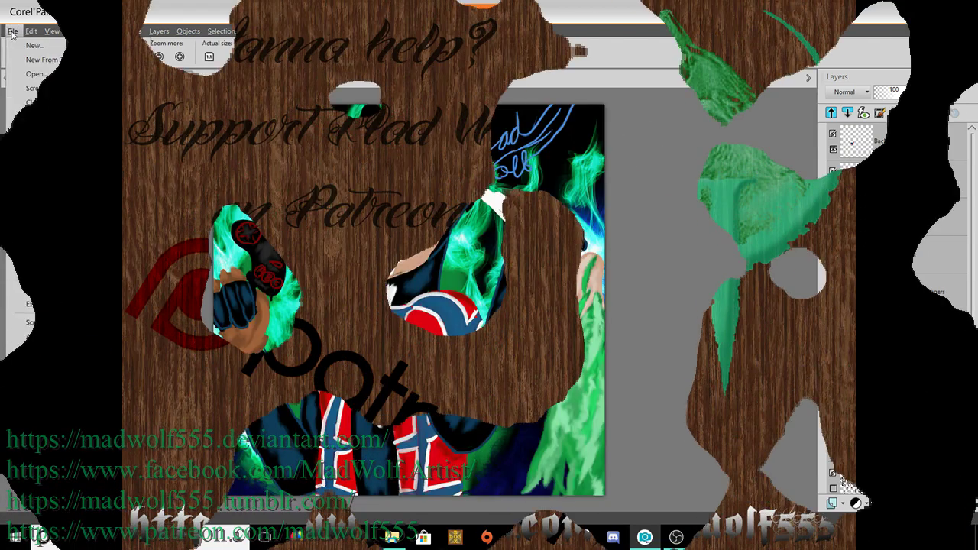